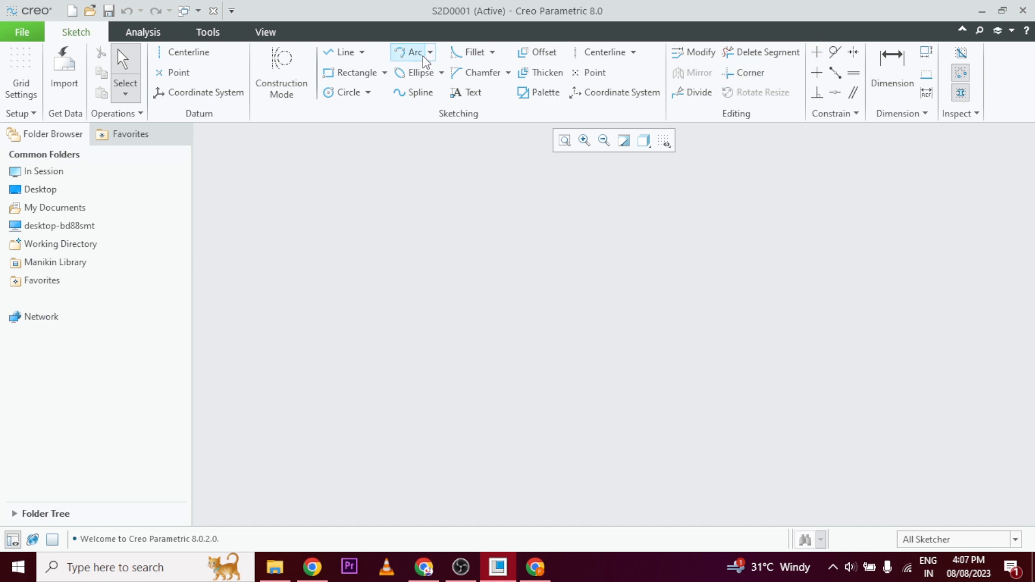
Sketch two circles, one about 4 units in diameter and another about 3.5 units in diameter to its lower right.
click(332, 96)
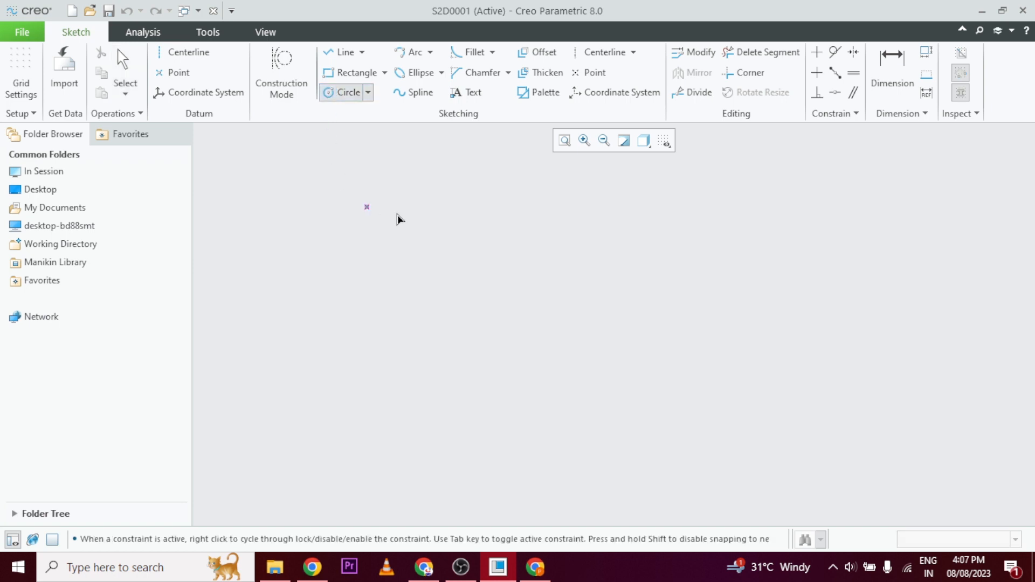
click(469, 225)
click(470, 273)
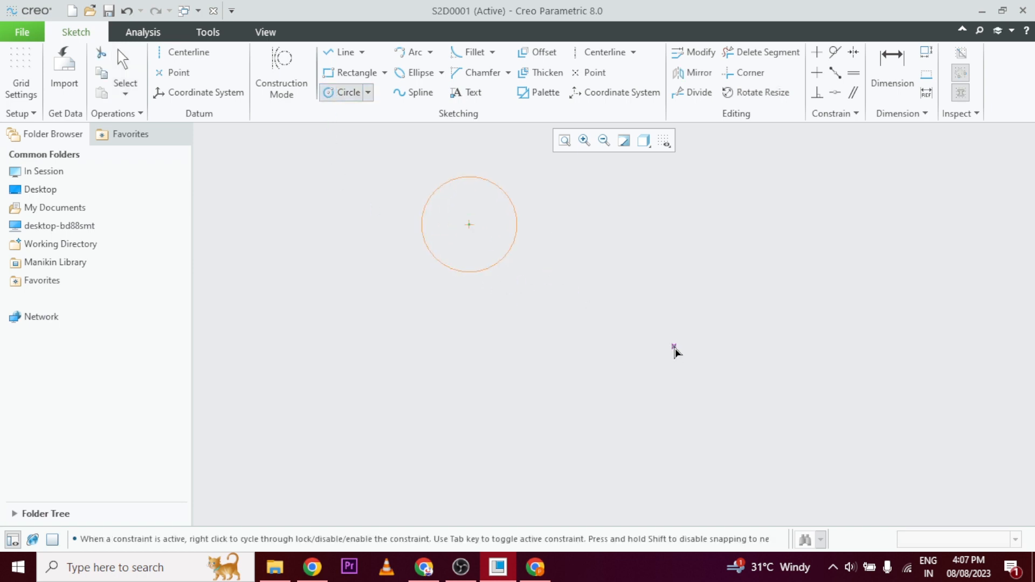
click(674, 346)
click(693, 384)
Apply a Vertical constraint between the centers of the two circles.
click(820, 56)
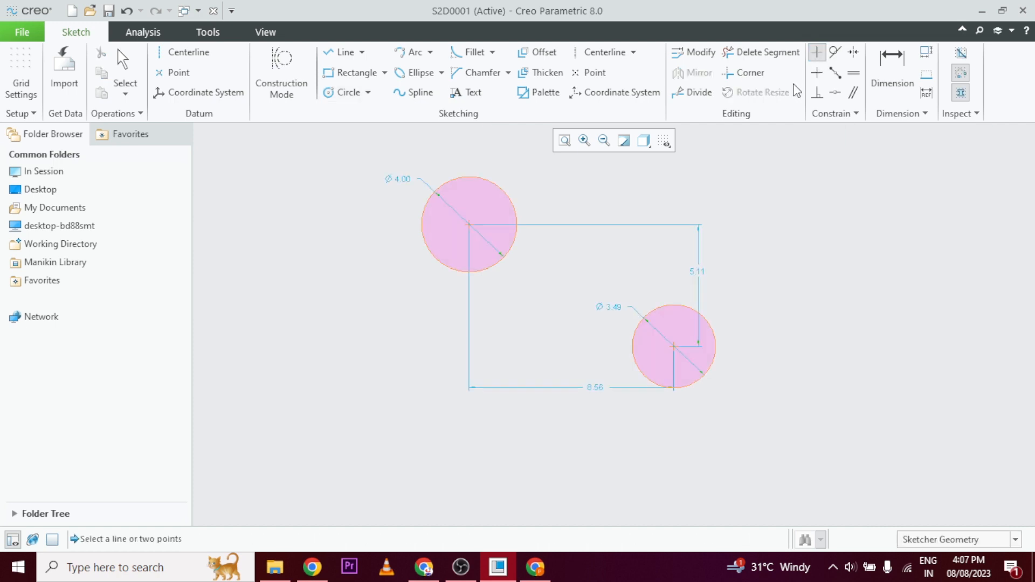
click(469, 225)
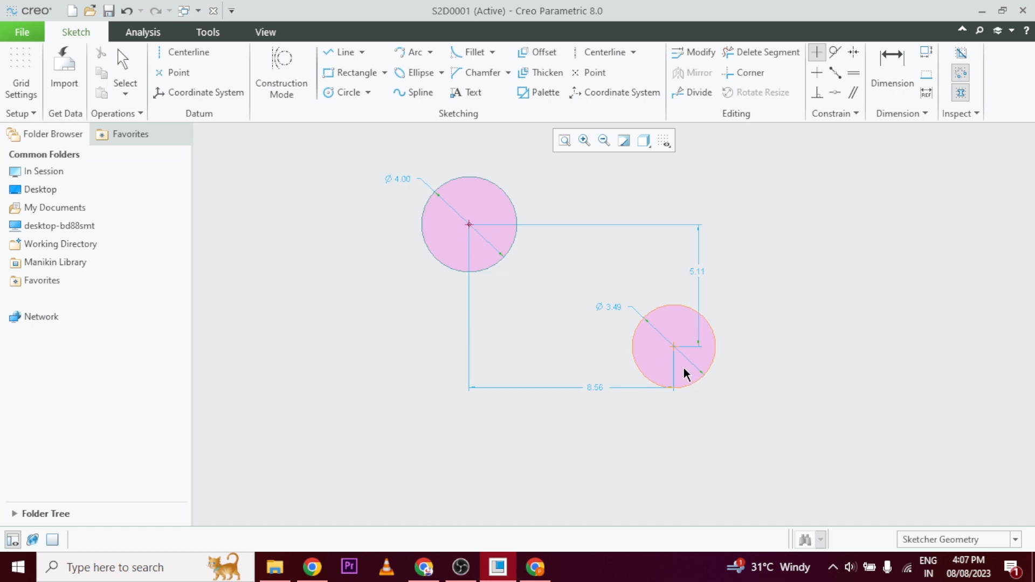
click(674, 346)
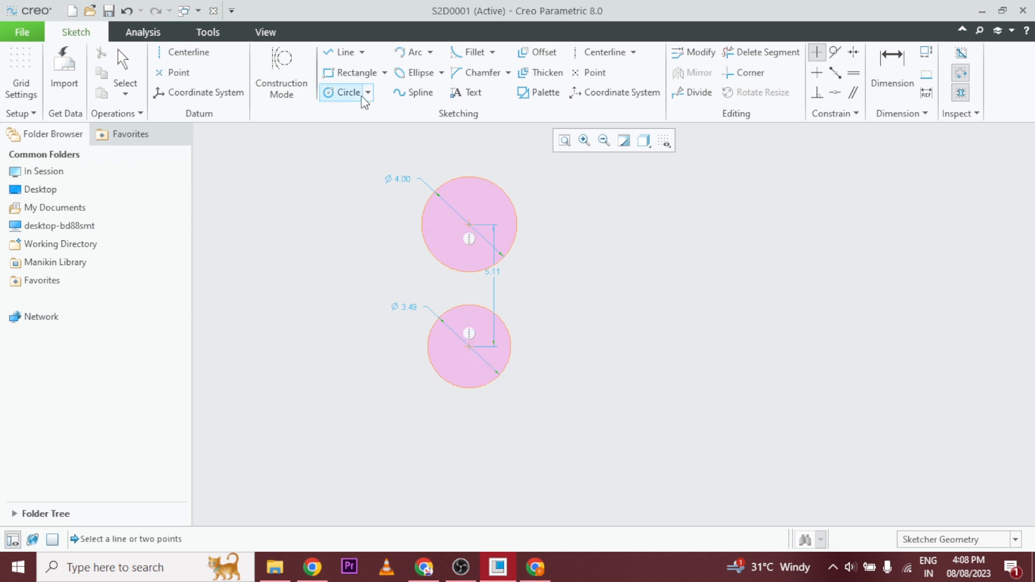
Draw a slanted line about 6 units long to the right of the upper circle, starting level with its center.
click(341, 54)
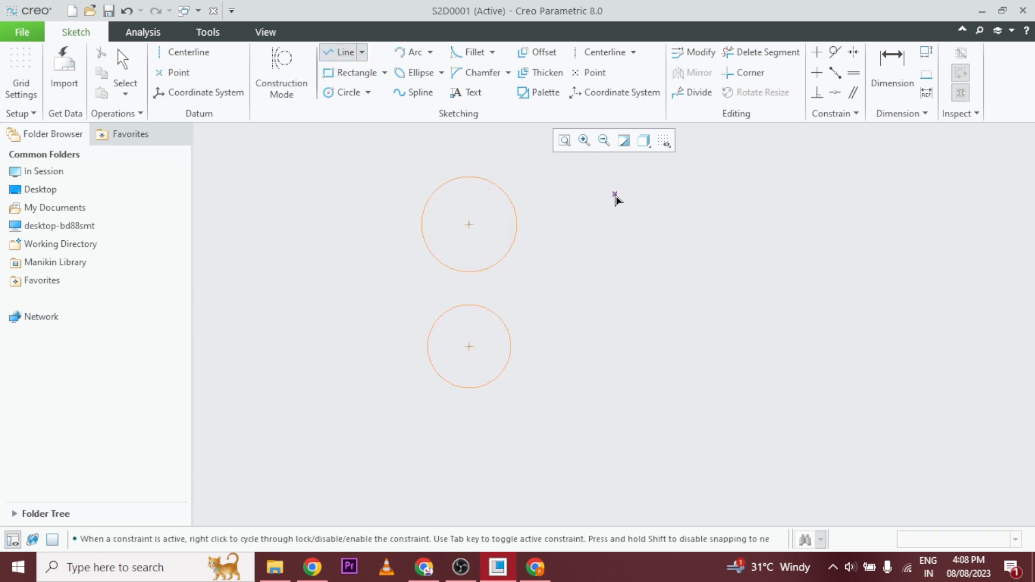
click(618, 224)
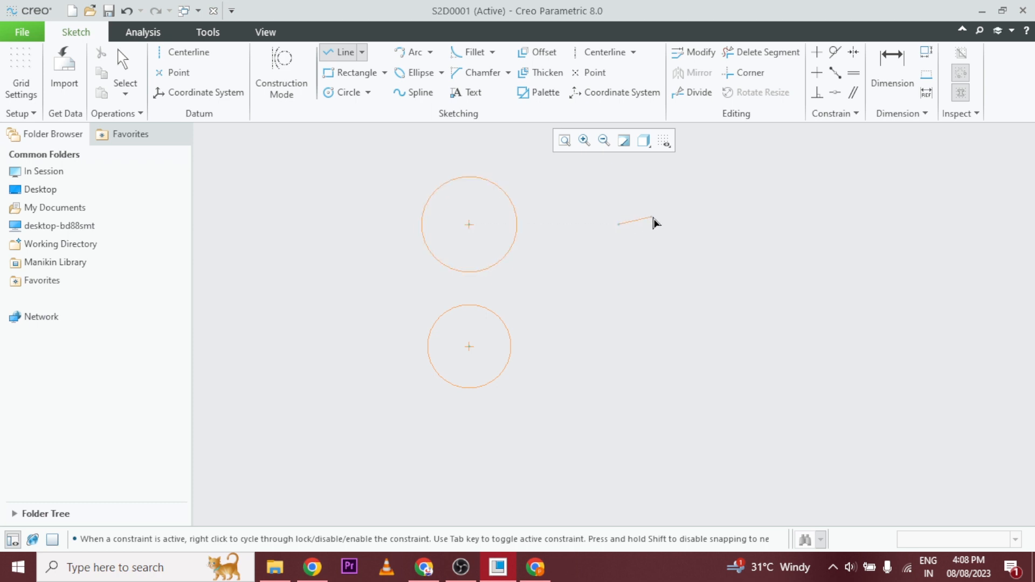
click(750, 170)
middle_click(769, 230)
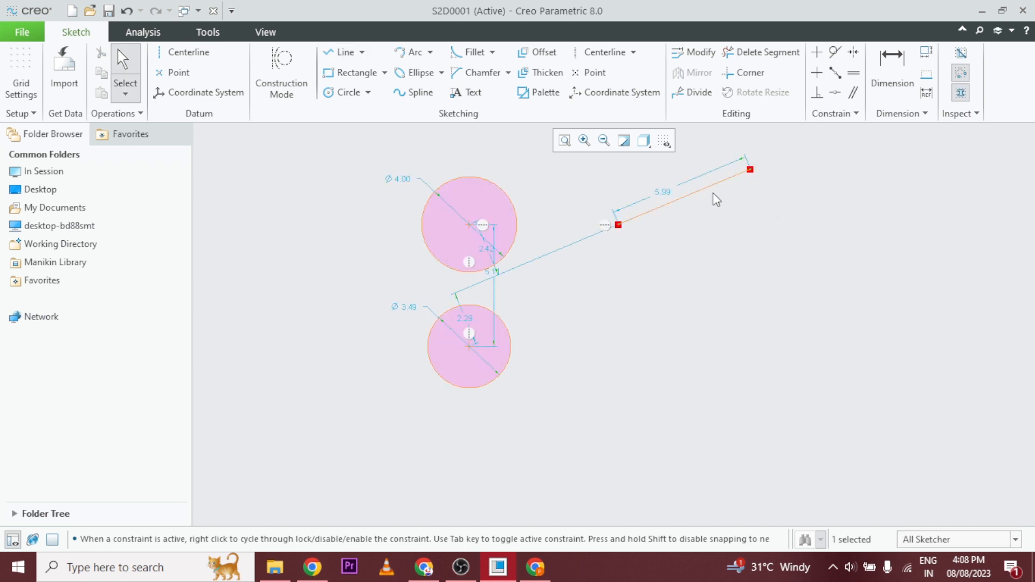
Apply a Vertical constraint to the slanted line.
scroll(648, 328, down, 2)
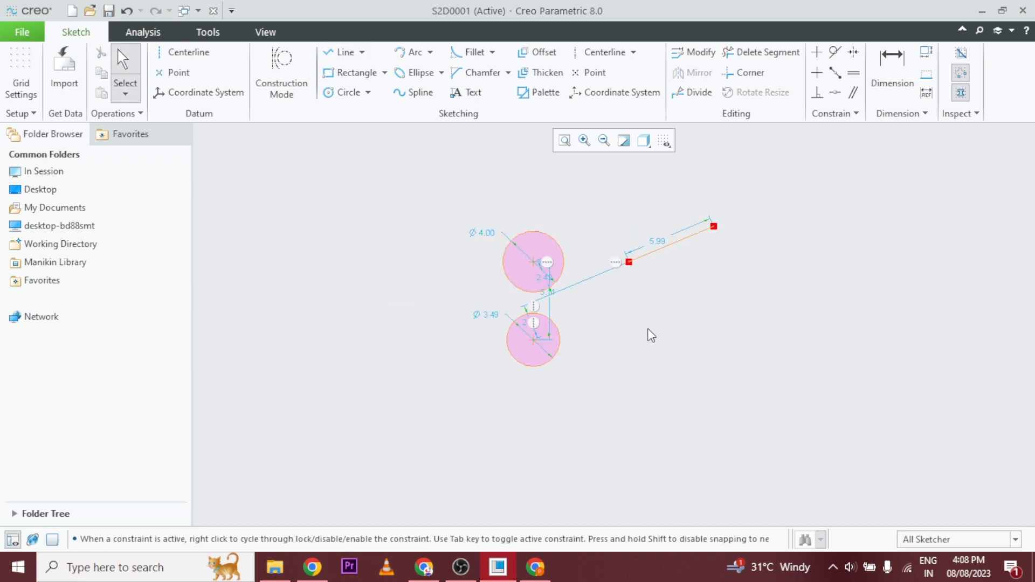
click(823, 57)
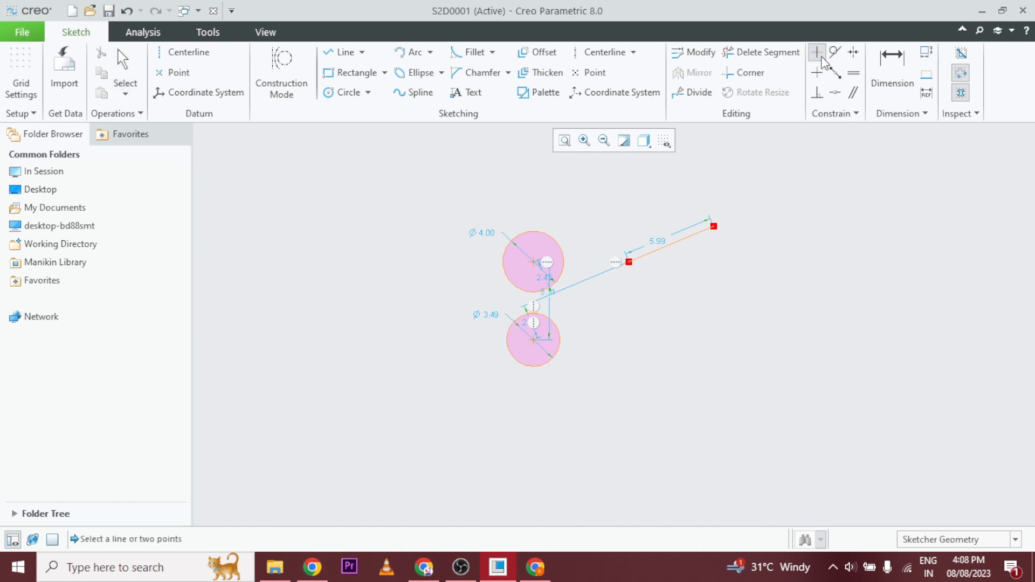
click(681, 239)
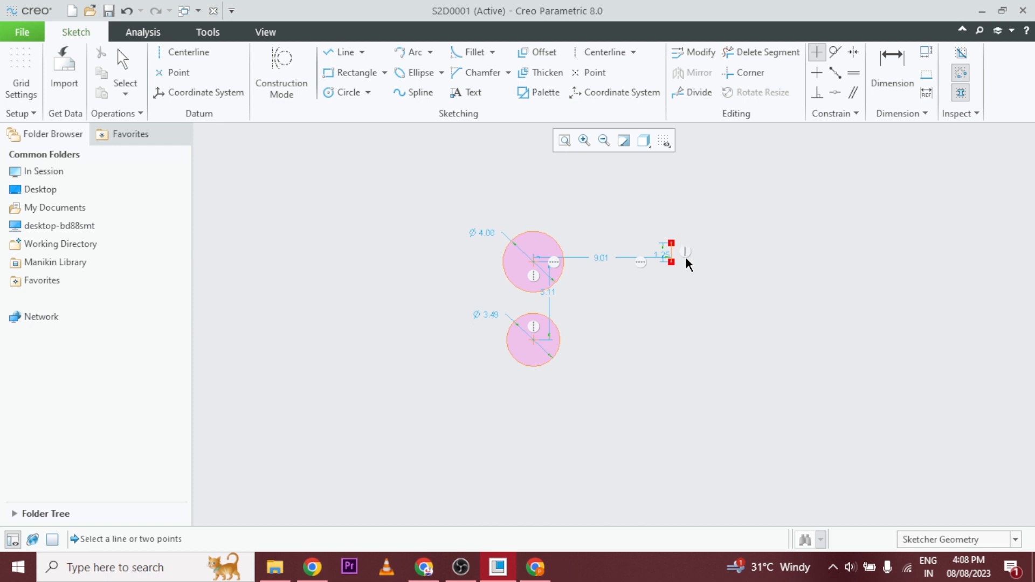
Sketch a third circle about 2.5 units in diameter, below and slightly left of the vertical line.
scroll(686, 260, down, 5)
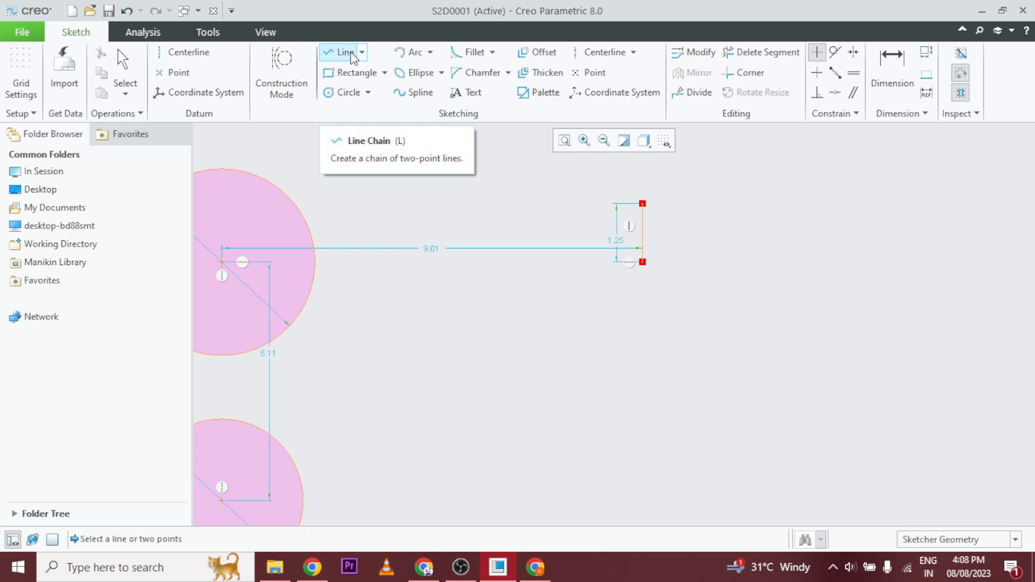
click(335, 93)
scroll(643, 390, down, 2)
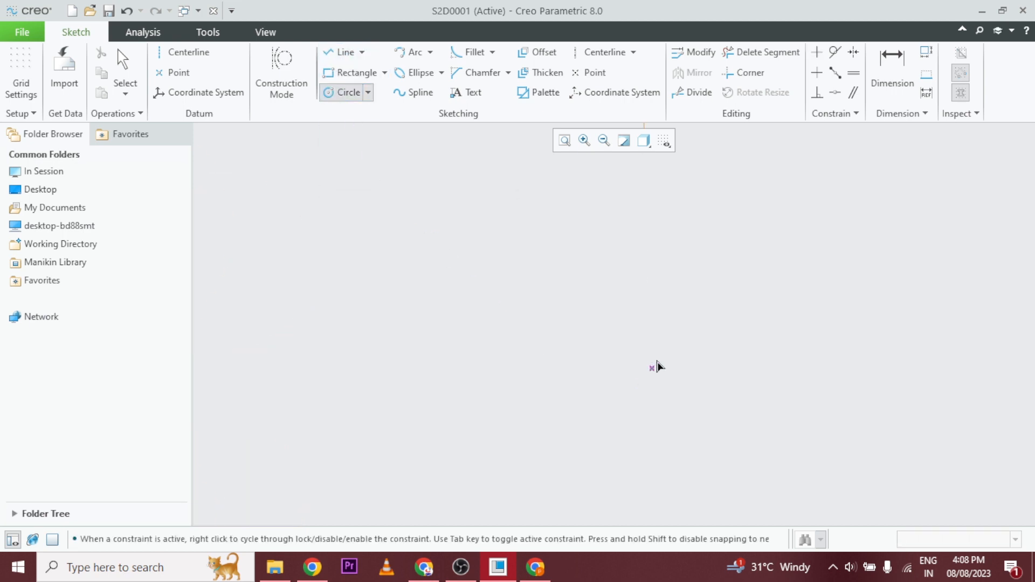
scroll(681, 345, up, 4)
scroll(694, 320, up, 2)
click(641, 321)
click(641, 346)
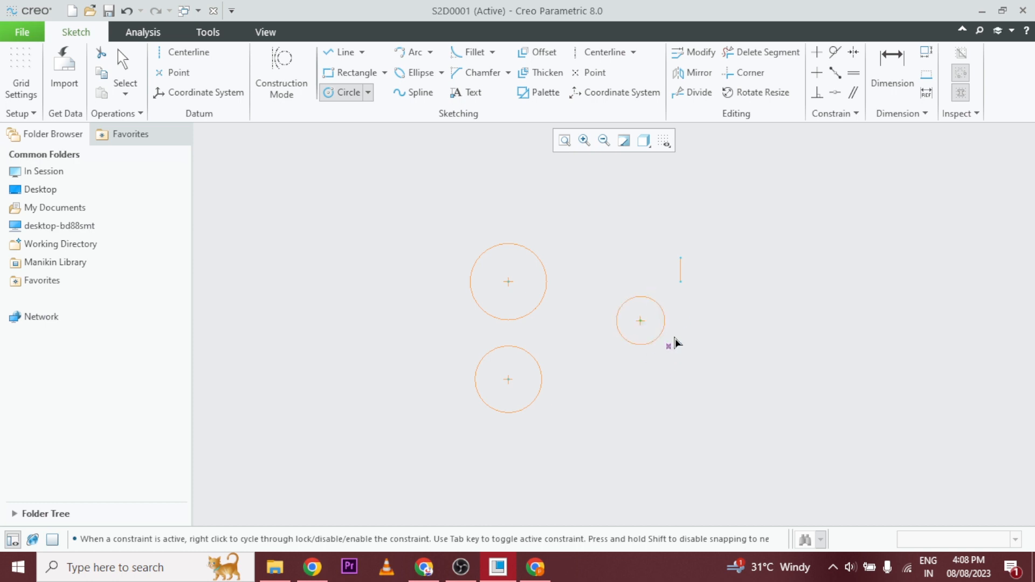
Draw a slanted line rising to the right, starting level with the upper end of the vertical line.
click(345, 52)
click(745, 257)
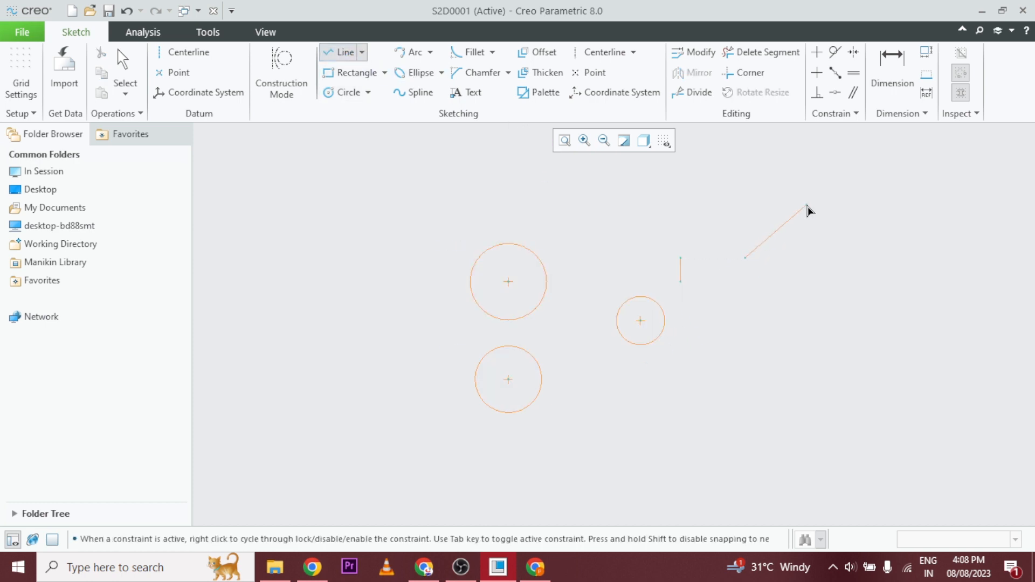
click(812, 199)
middle_click(874, 176)
middle_click(855, 186)
scroll(698, 302, up, 1)
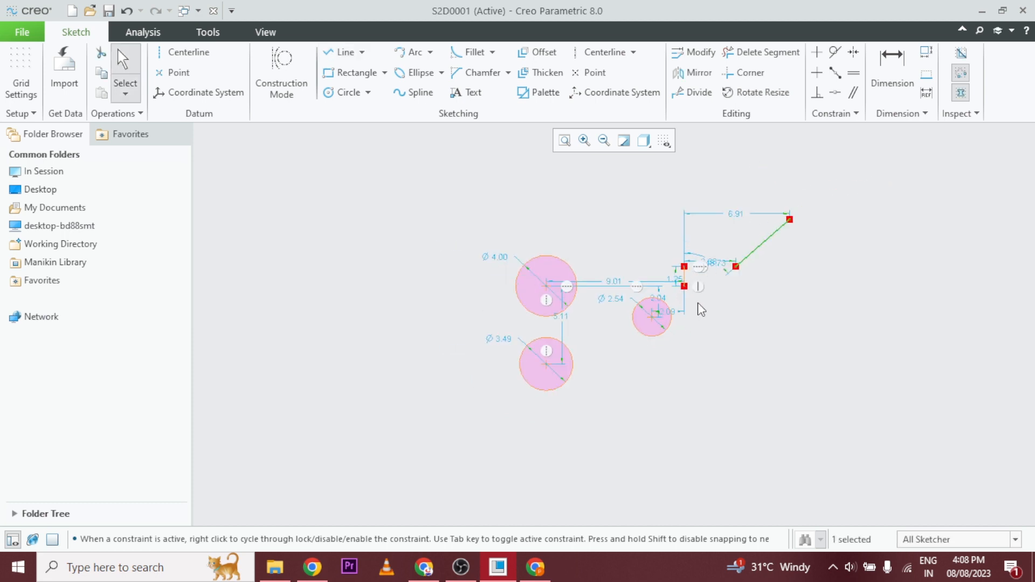
Turn off the display of sketch dimensions.
scroll(698, 302, down, 2)
click(662, 144)
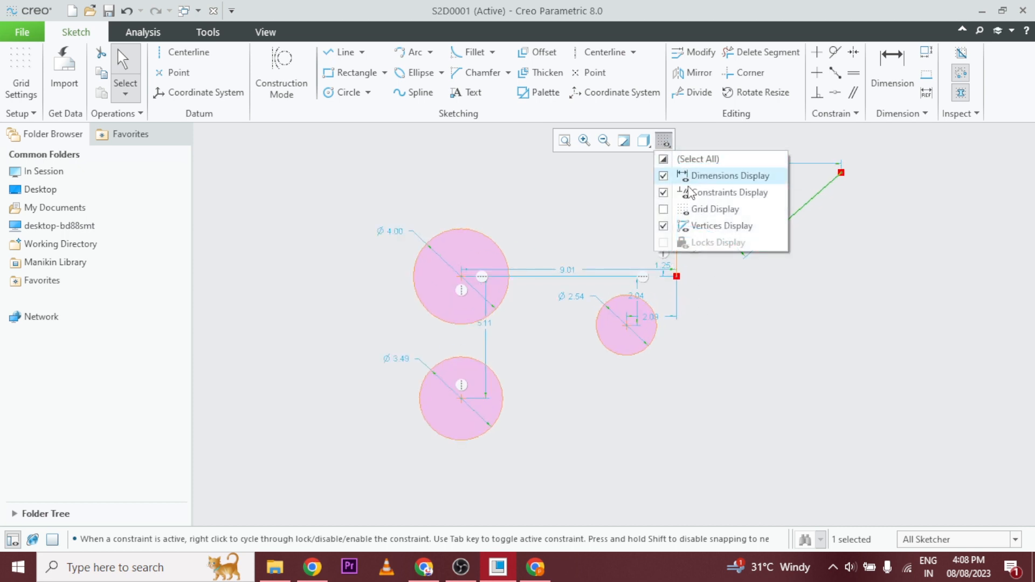
click(709, 176)
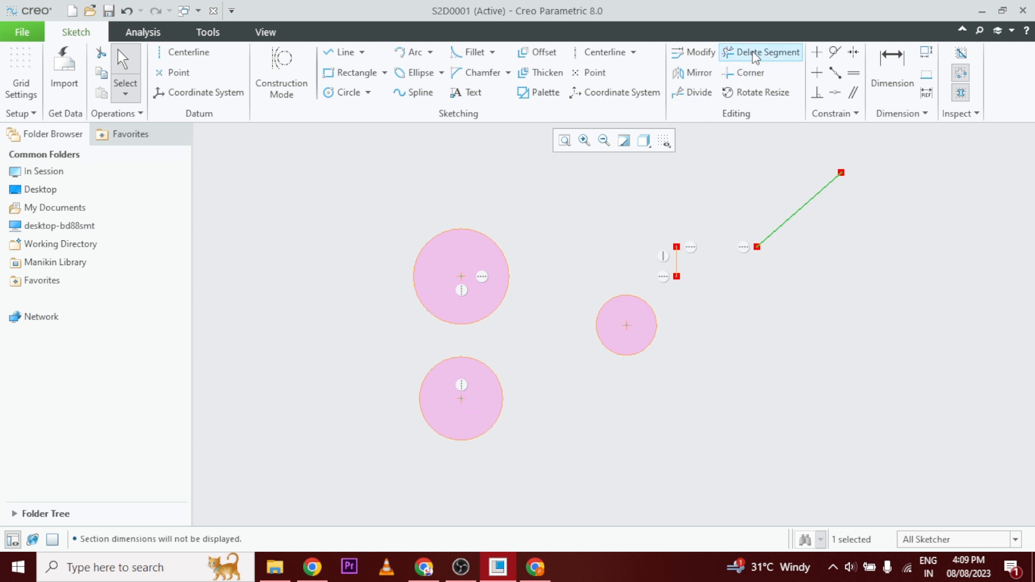
Try a Horizontal constraint from the lower-left circle's center to the smallest circle's center, and undo it.
click(818, 73)
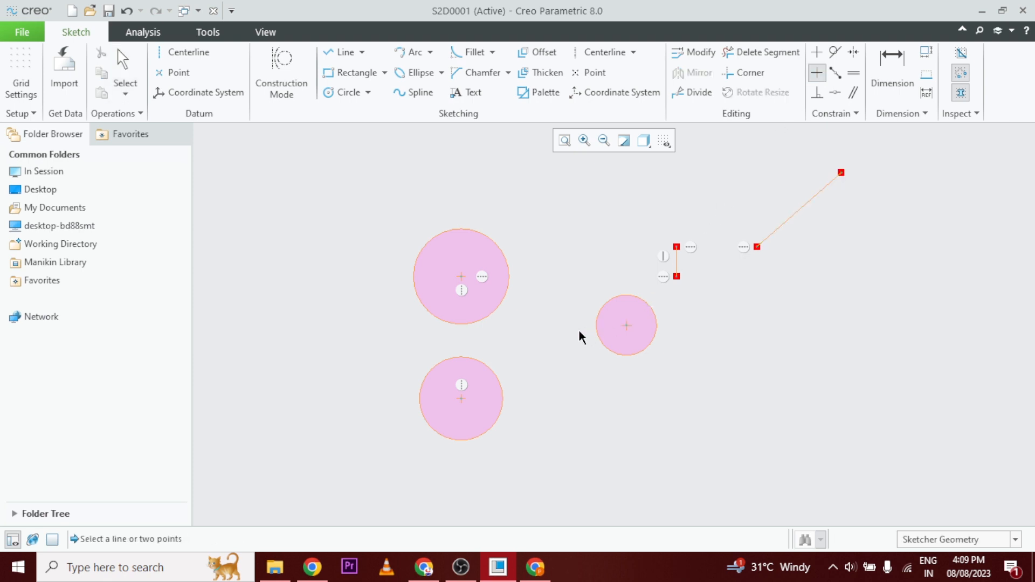
click(465, 399)
click(627, 327)
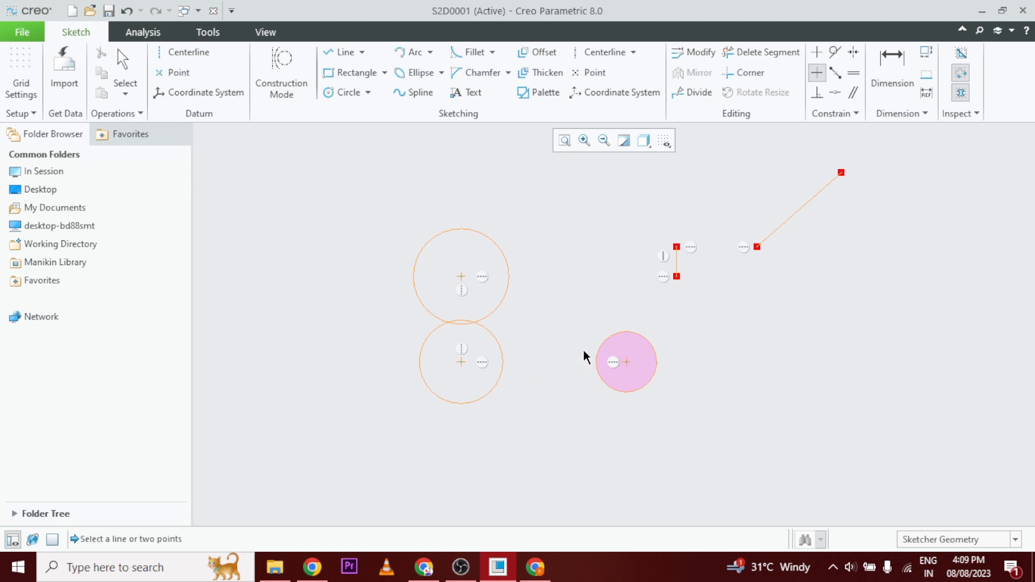
key(ctrl+z)
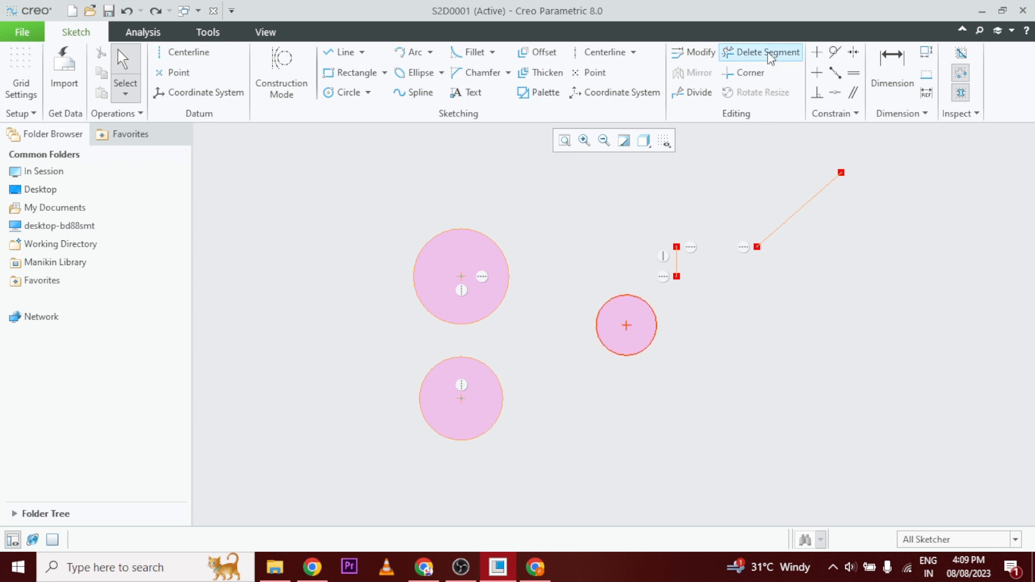
Try the Horizontal constraint with the smallest circle's center selected before the lower-left circle's center, and undo it.
click(816, 73)
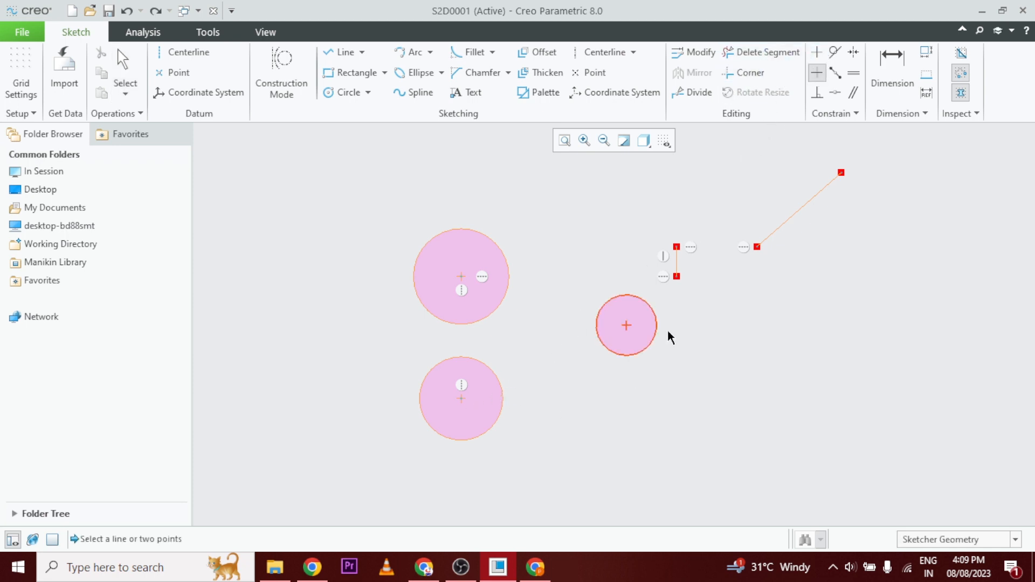
click(627, 326)
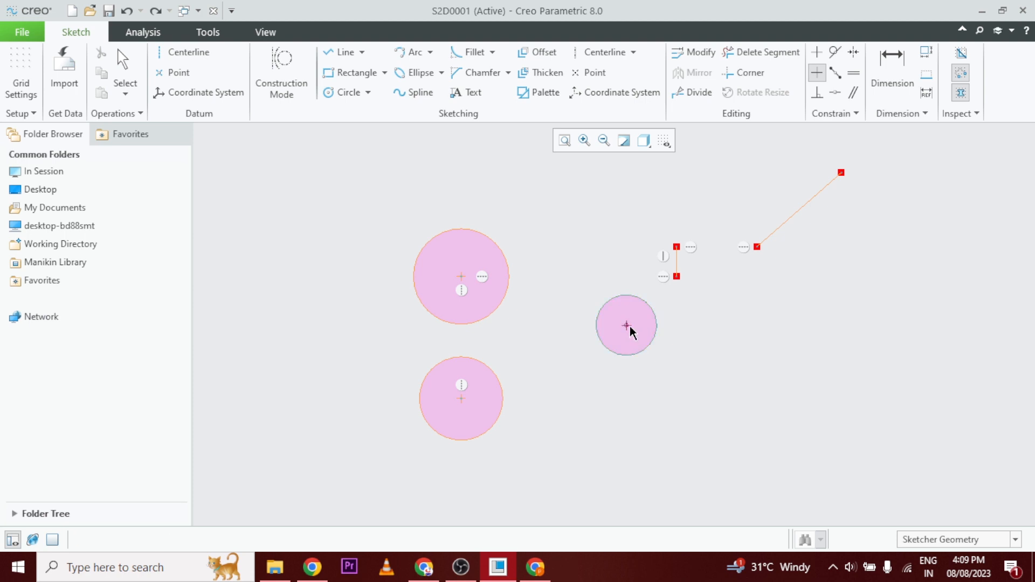
click(462, 400)
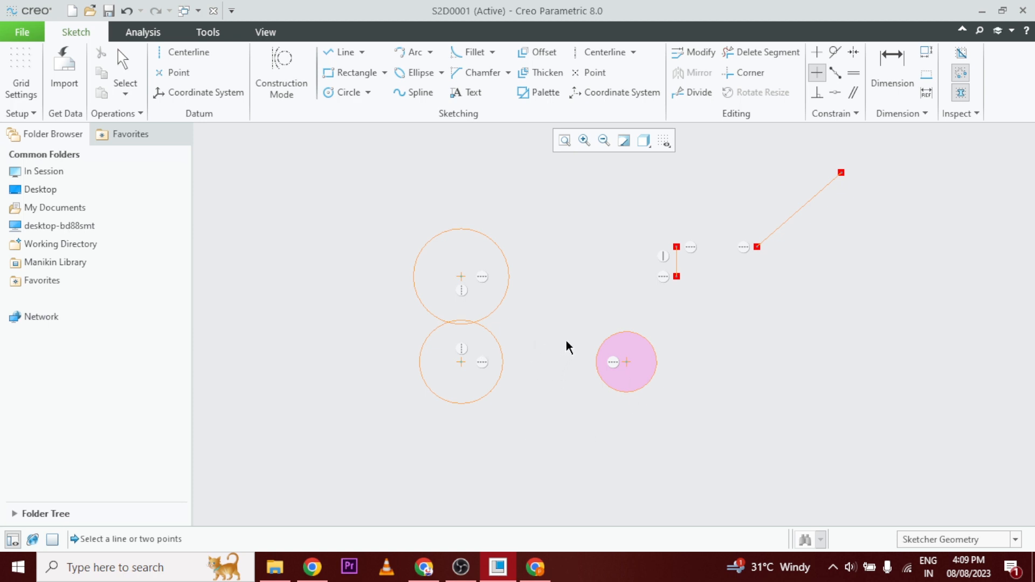
key(ctrl+z)
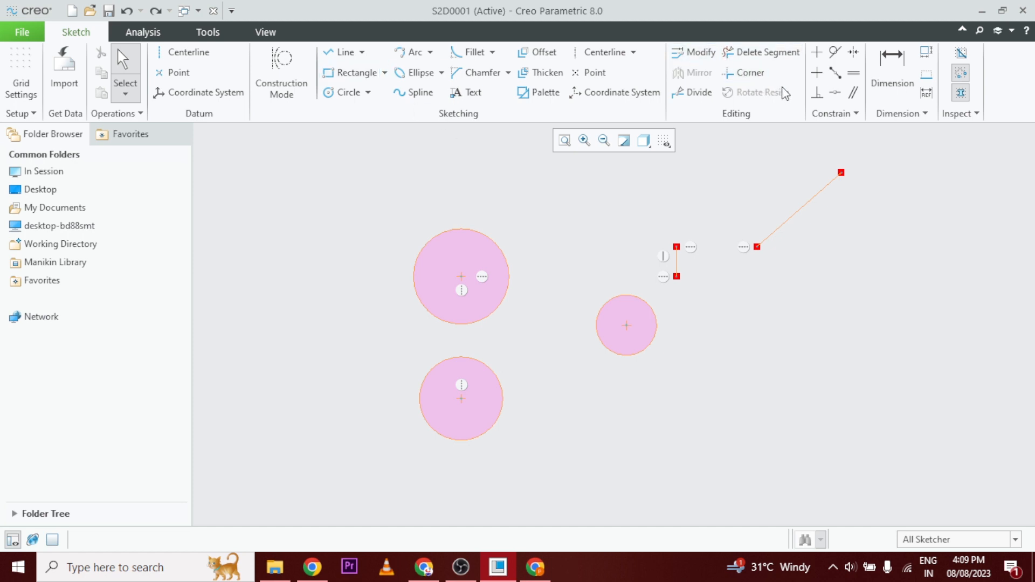
Turn the display of sketch dimensions back on.
click(663, 142)
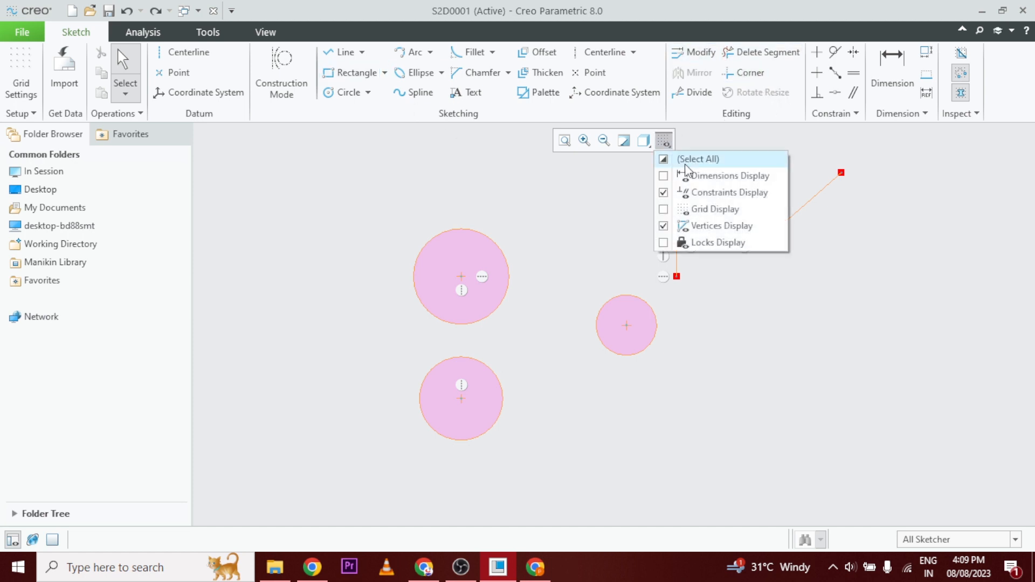
click(687, 174)
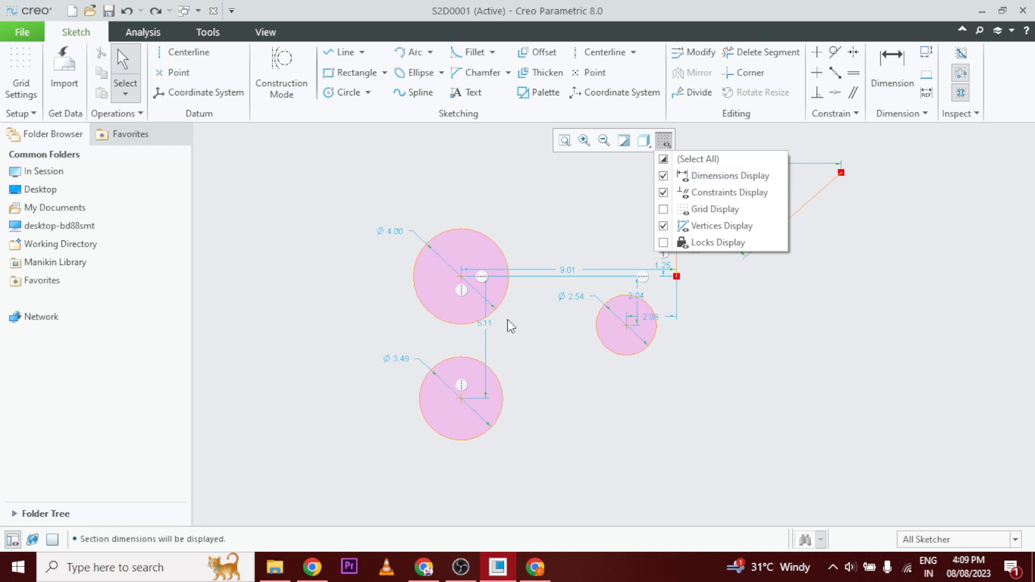
click(513, 340)
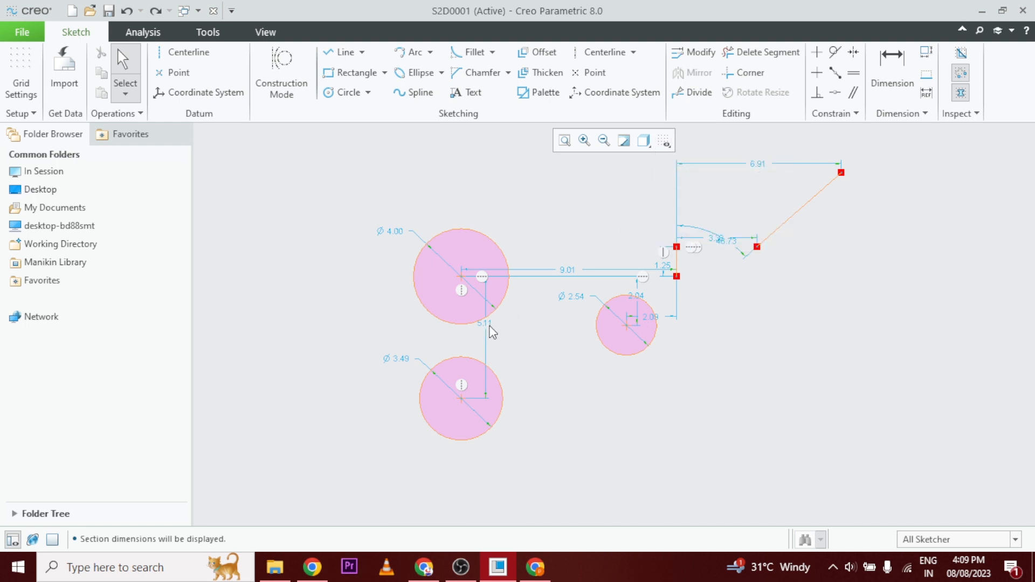
Set the vertical distance between the centers of the two left circles to 5.
double_click(483, 324)
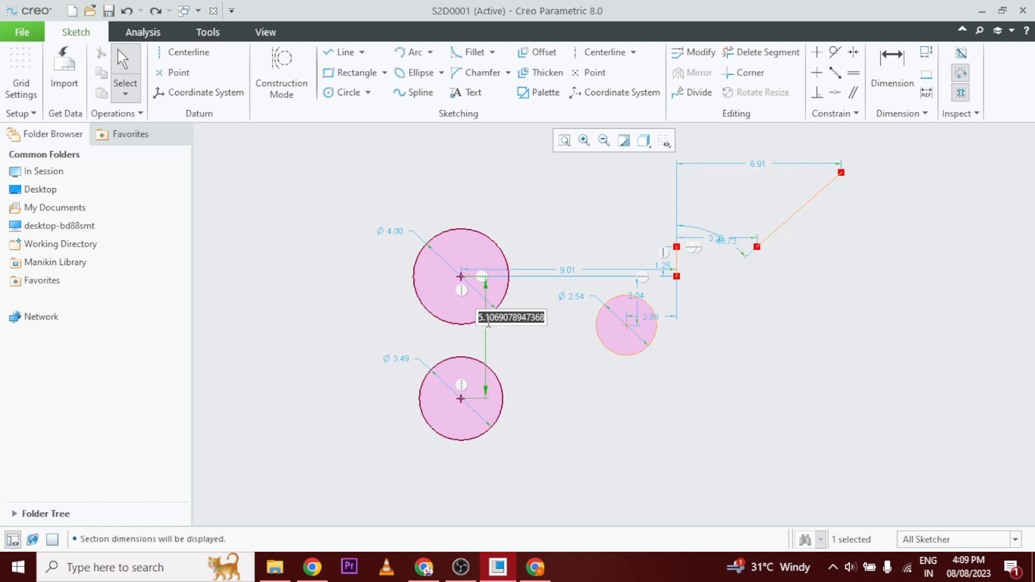
text(5)
key(Return)
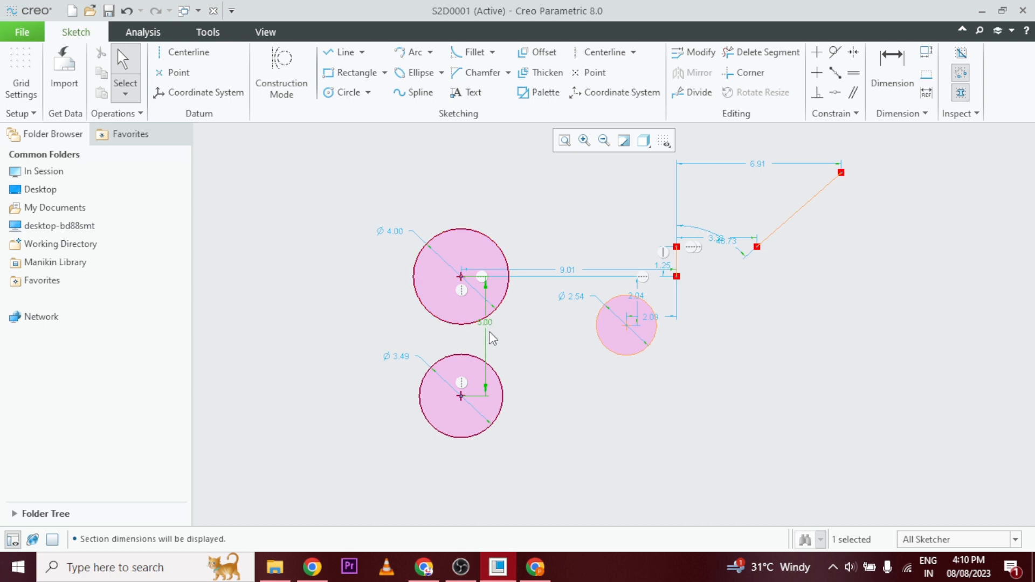
click(720, 193)
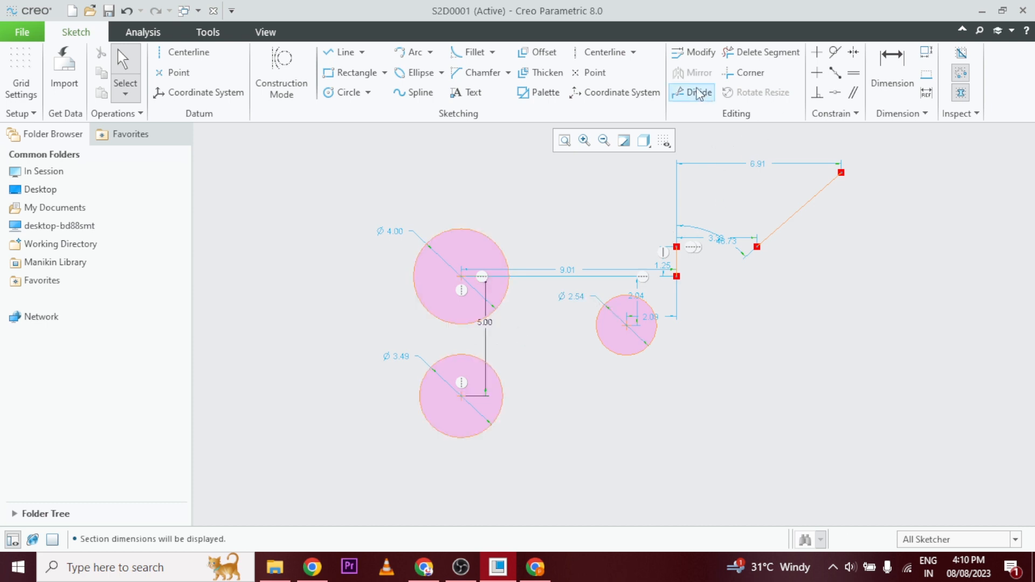
Apply a Horizontal constraint between the centers of the lower-left circle and the smallest circle.
click(816, 73)
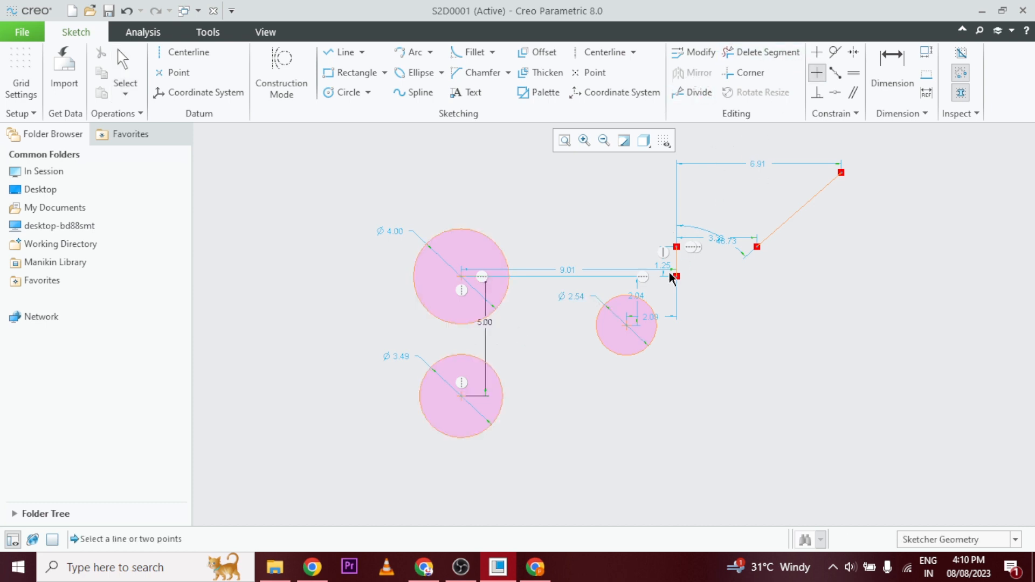
click(461, 398)
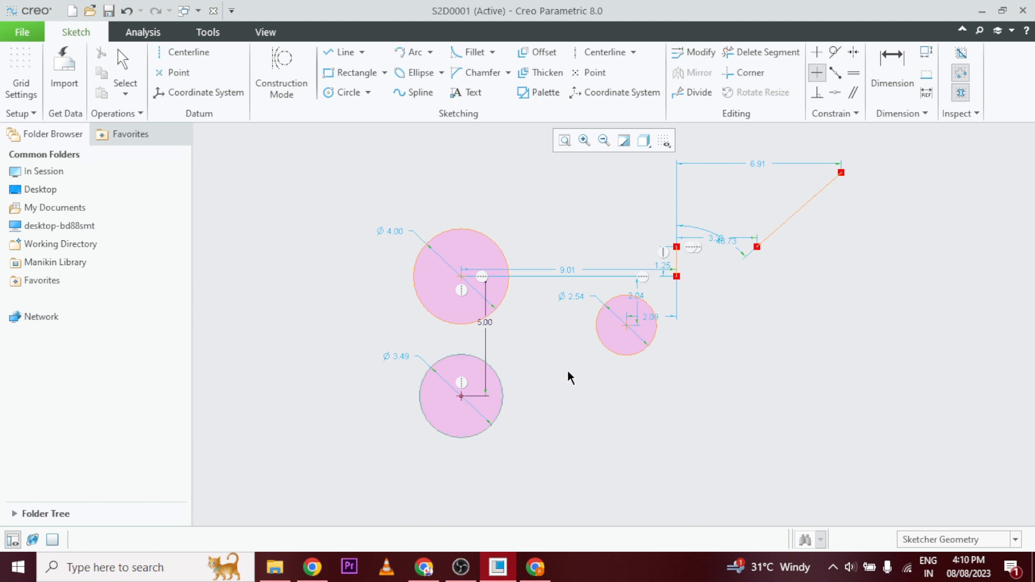
click(627, 327)
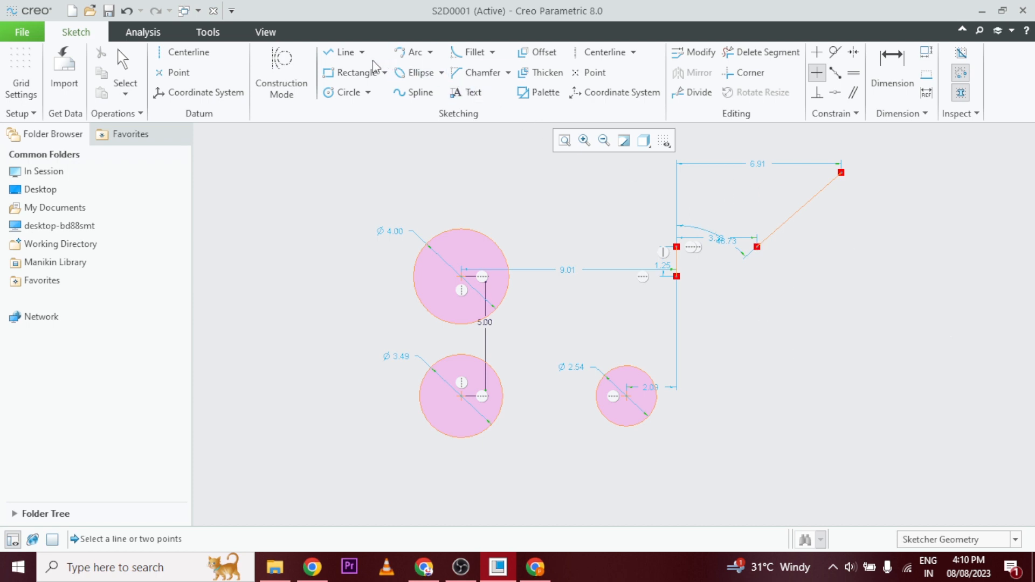
Apply a Perpendicular constraint between the short vertical line and the separate slanted line beside it.
scroll(746, 216, up, 3)
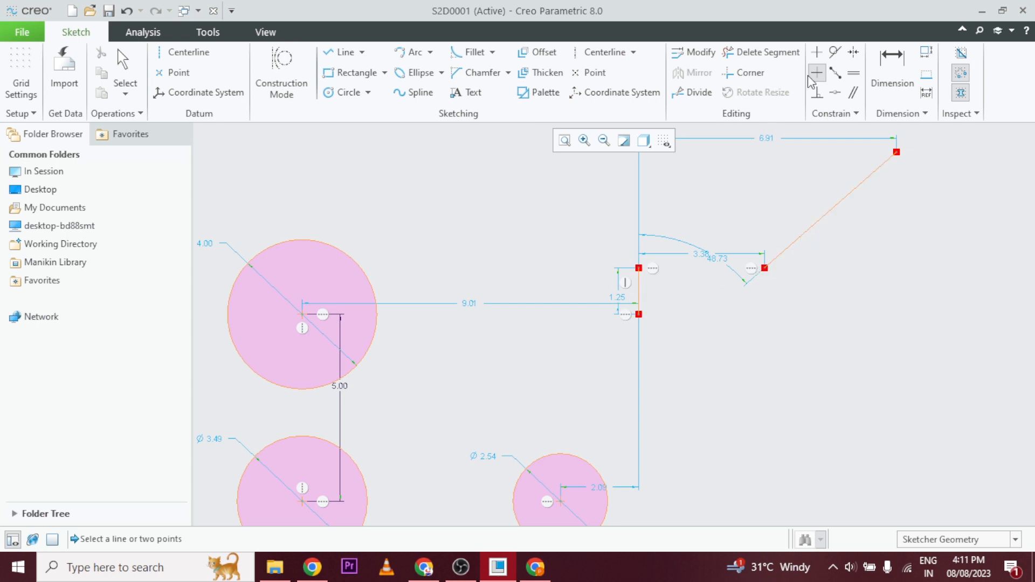
click(817, 92)
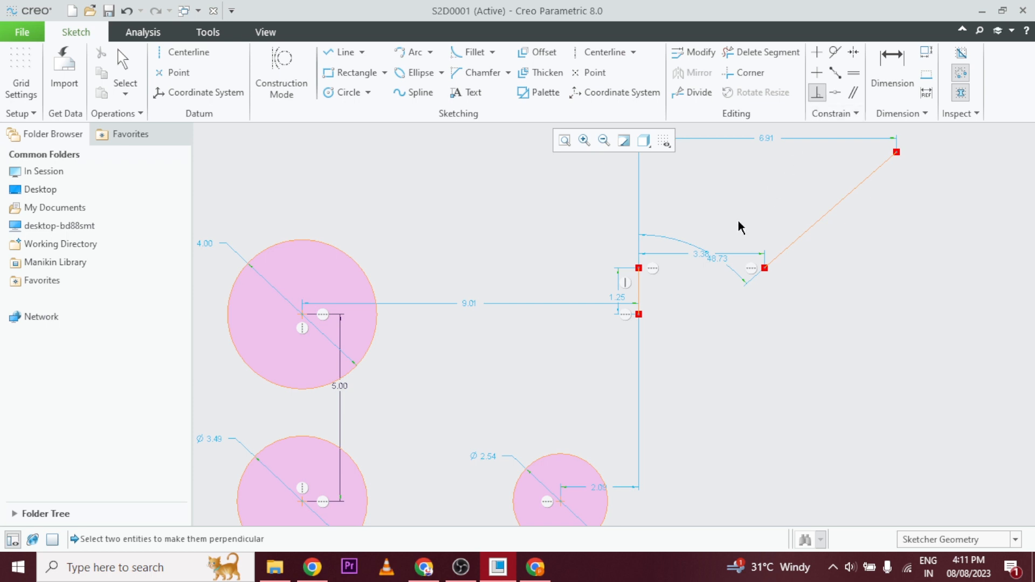
click(800, 238)
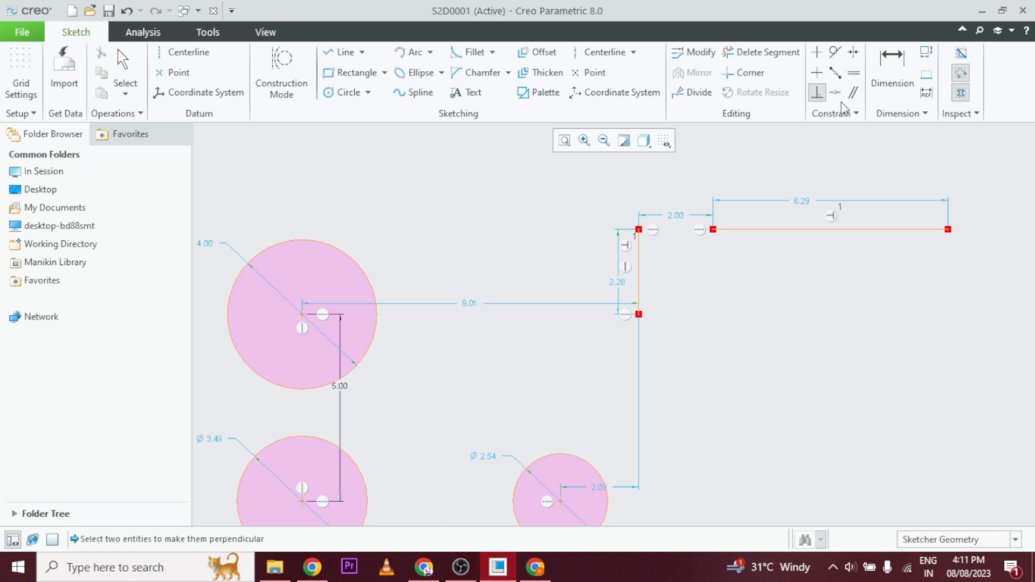
Sketch a slanted line from the vertical line's lower endpoint up to the left, about 3.07 across and about 58° from the vertical line.
click(348, 57)
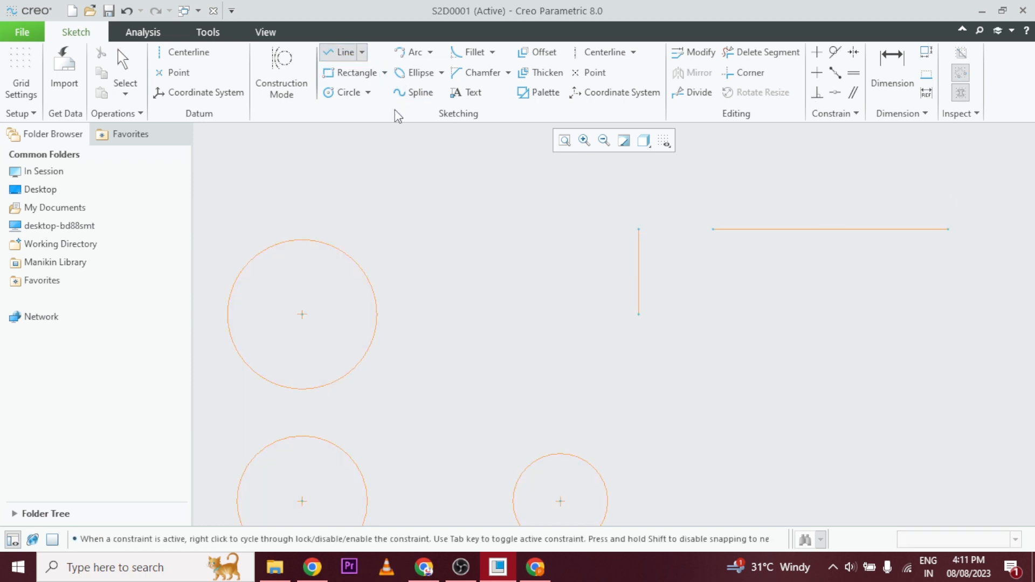
click(640, 315)
click(524, 243)
middle_click(529, 250)
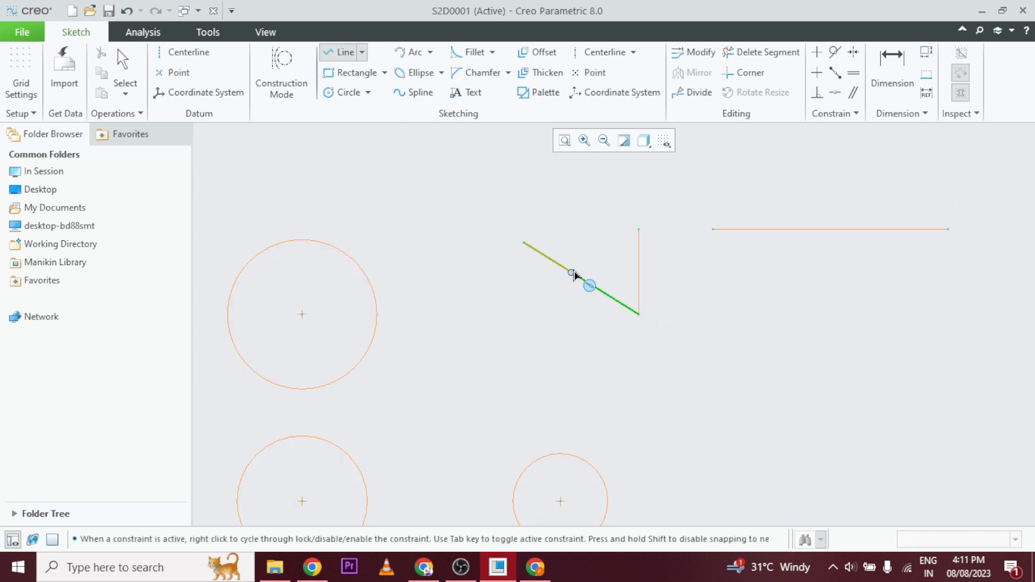
middle_click(617, 284)
click(618, 295)
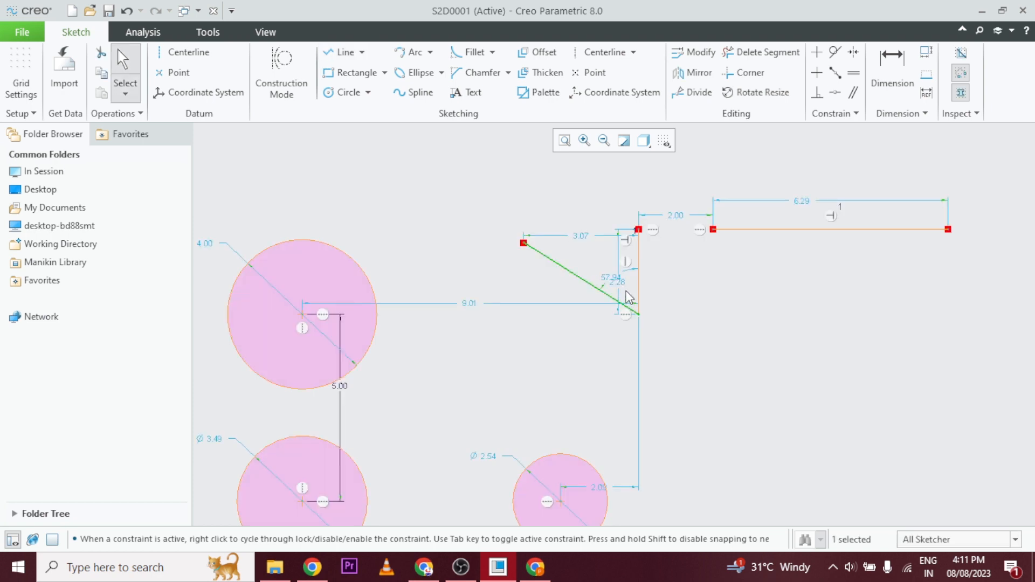
Set the angle between the new slanted line and the vertical line to 60°.
scroll(623, 294, down, 3)
double_click(603, 278)
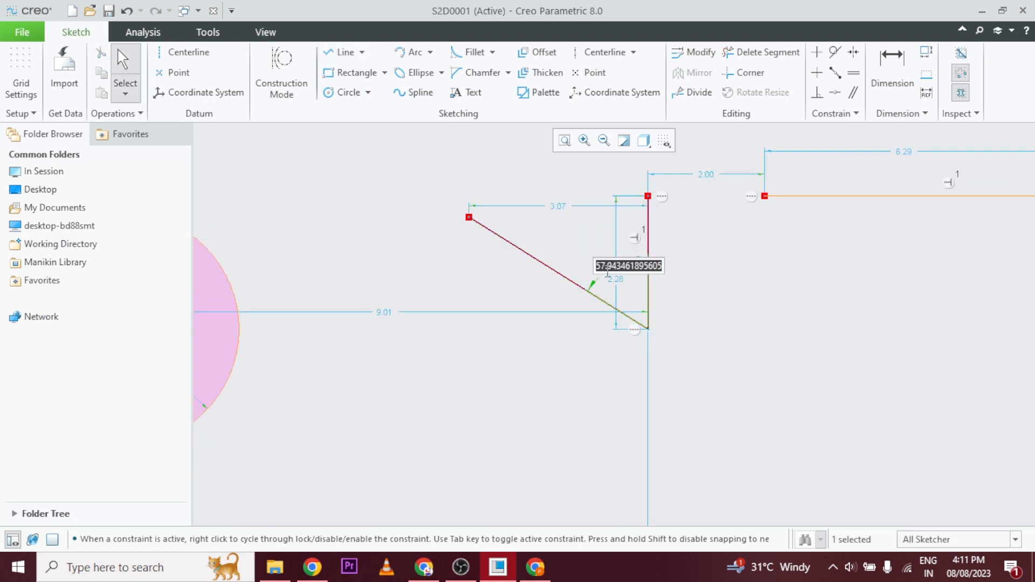
text(60)
key(Return)
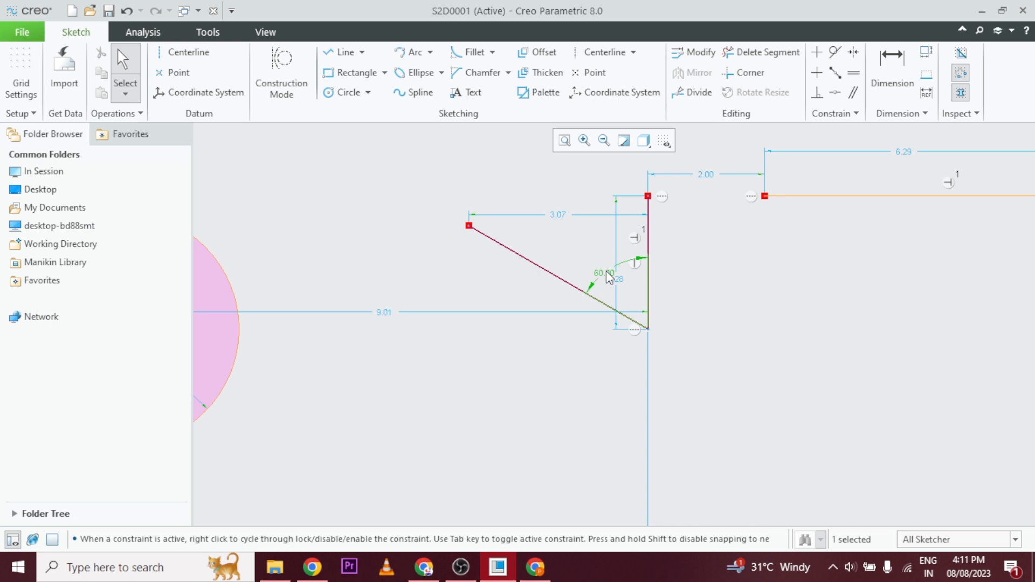
click(496, 370)
scroll(723, 375, up, 2)
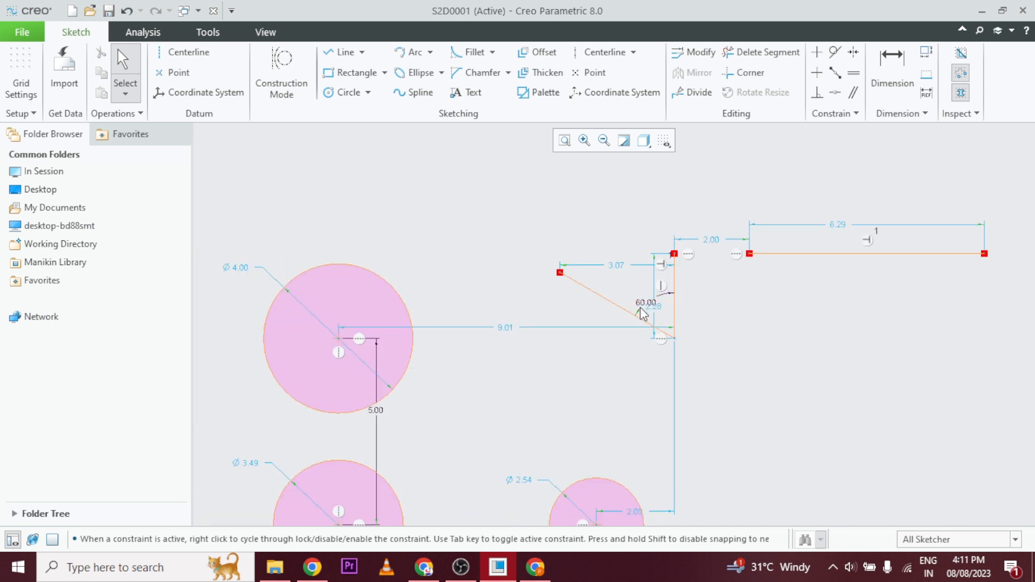
Sketch a slanted line from the vertical line's upper endpoint up to the right, rising about 2.07 at about 133° to the vertical line.
click(345, 53)
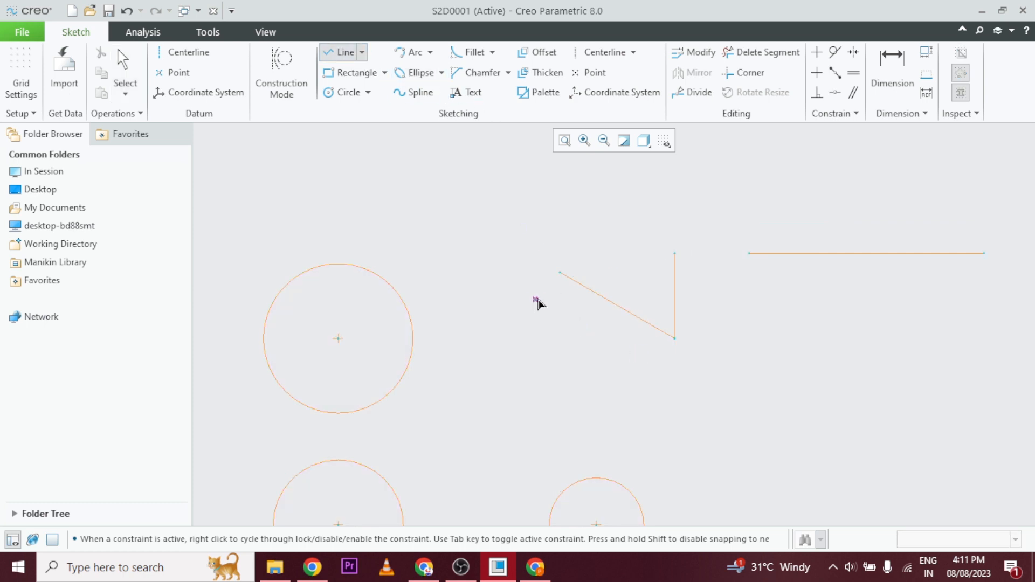
click(674, 252)
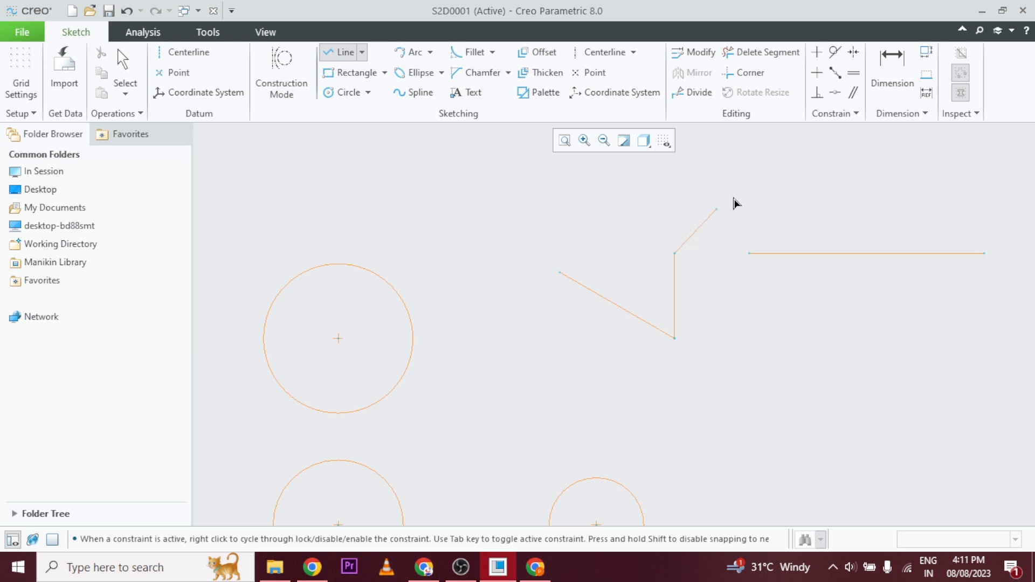
click(759, 176)
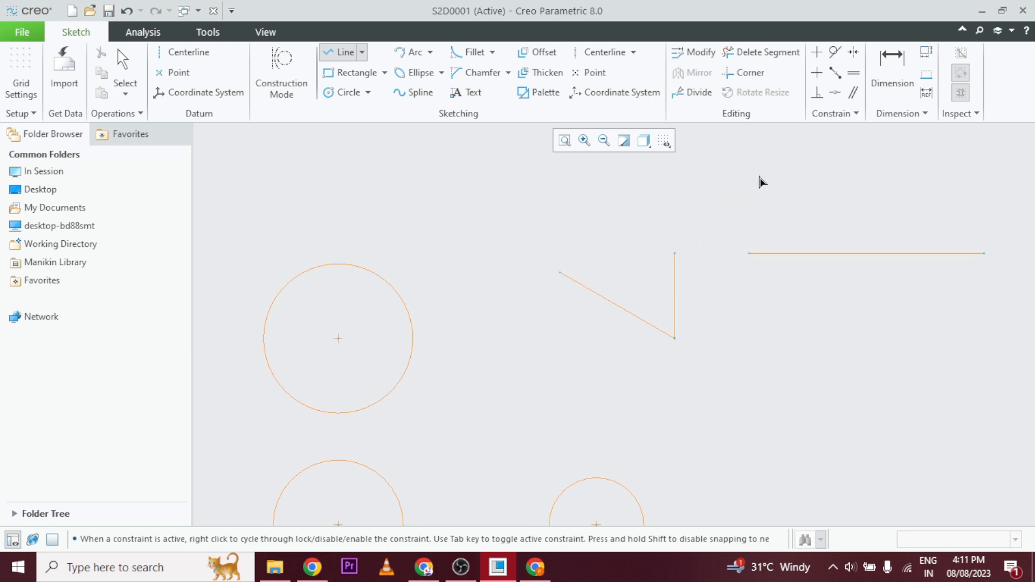
middle_click(687, 200)
middle_click(687, 200)
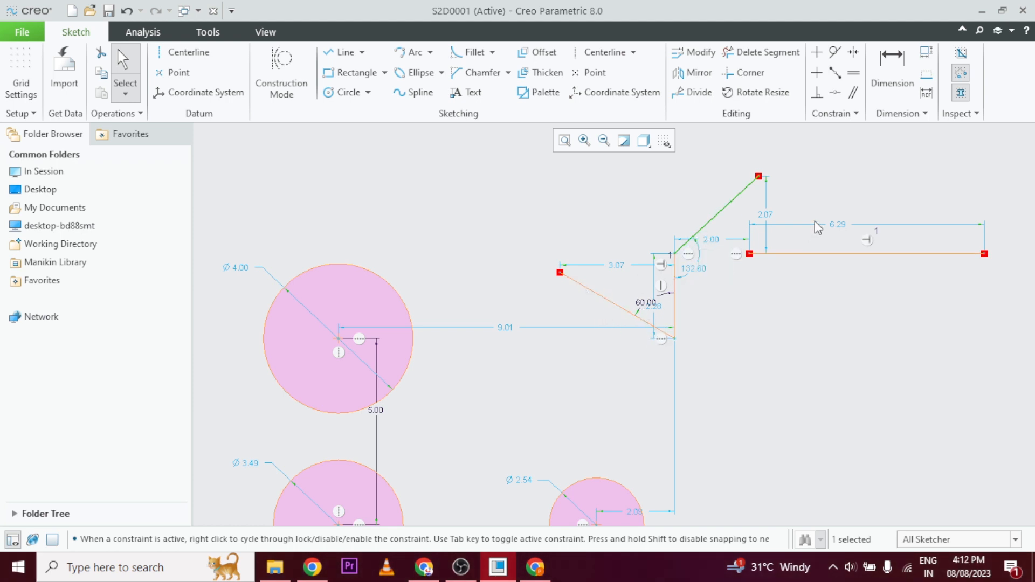
click(772, 373)
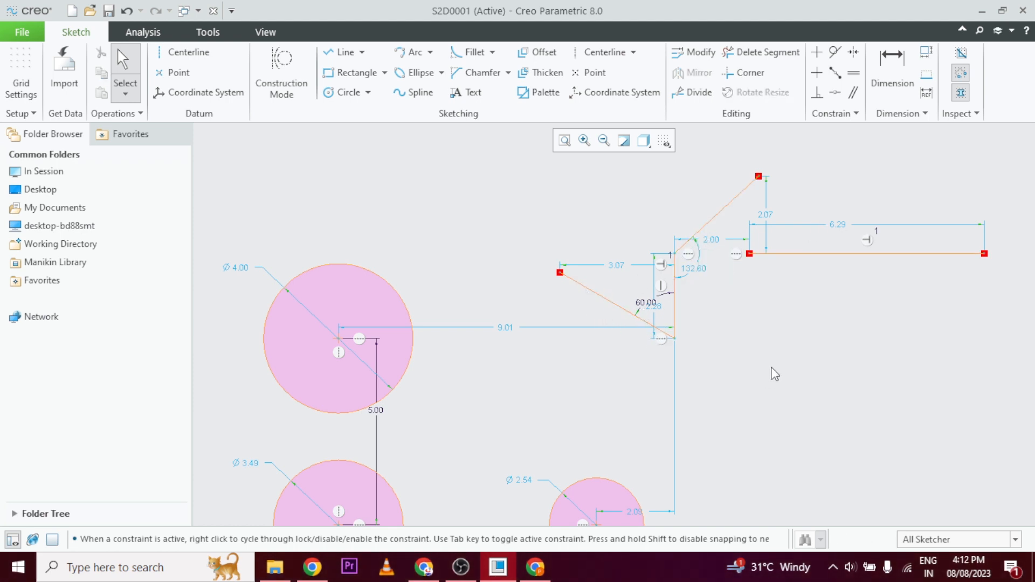
Apply a Parallel constraint between the lower-left slanted line and the upper slanted line.
click(856, 96)
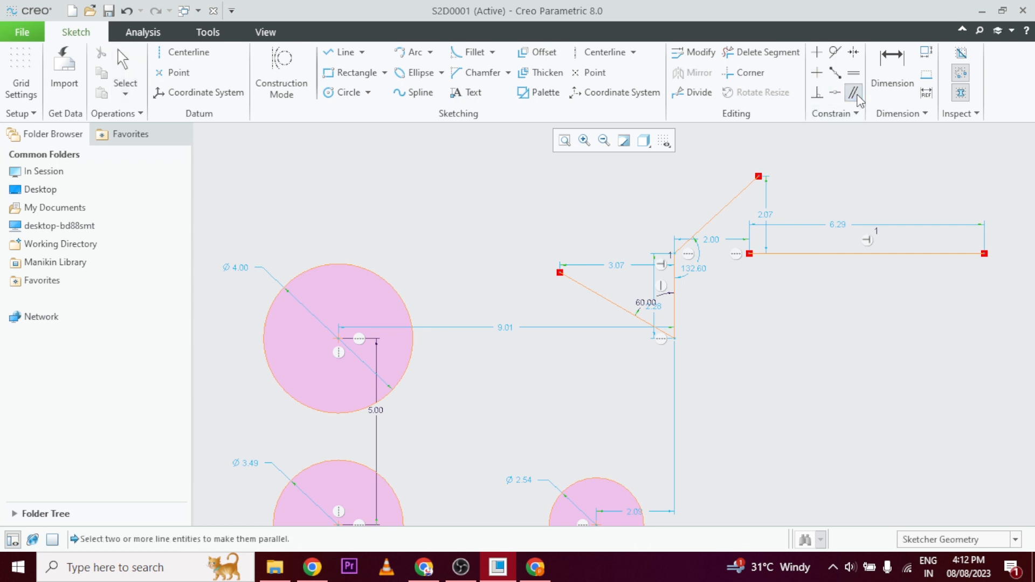
click(613, 303)
click(726, 205)
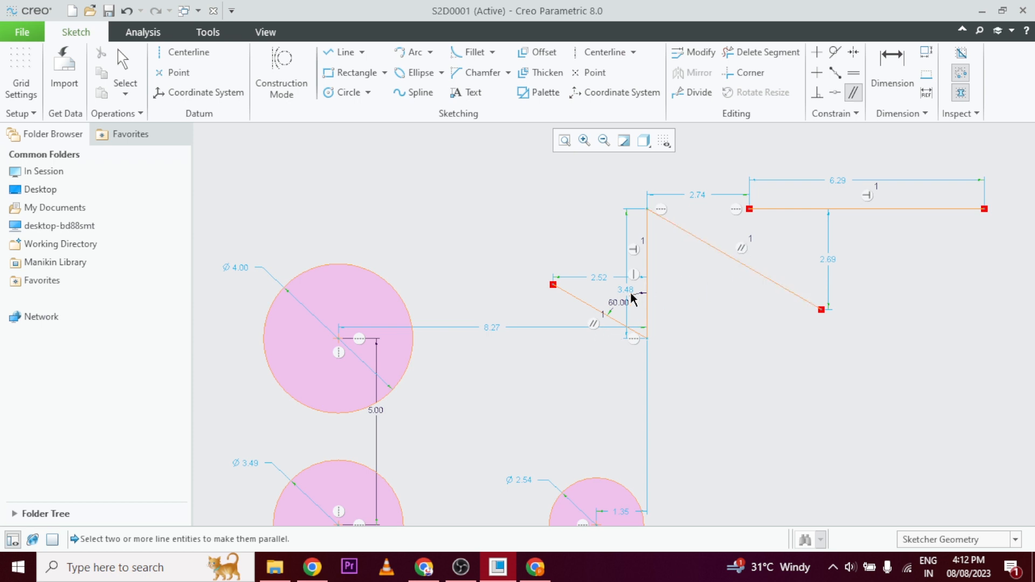
scroll(729, 275, down, 3)
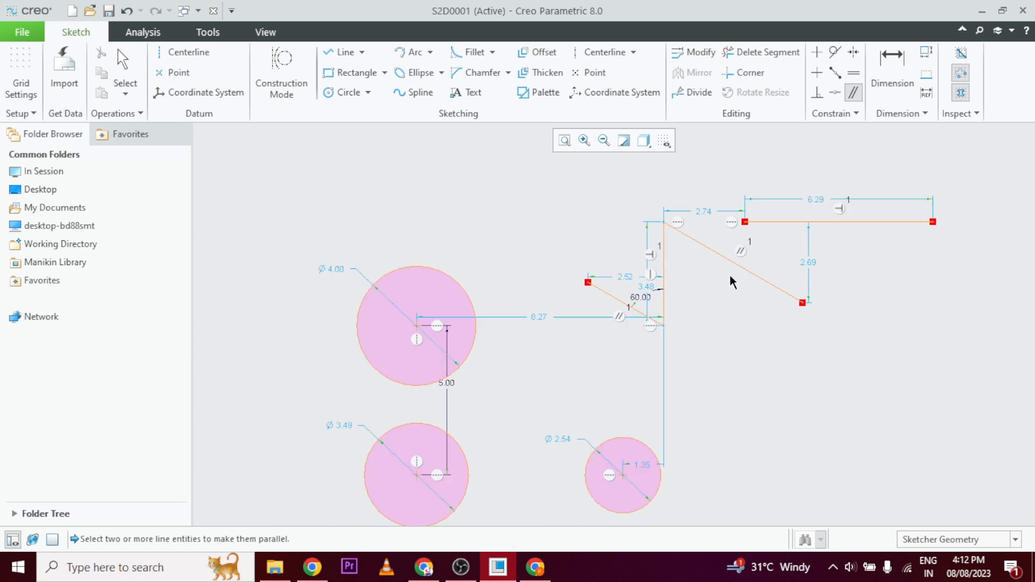
scroll(728, 301, down, 2)
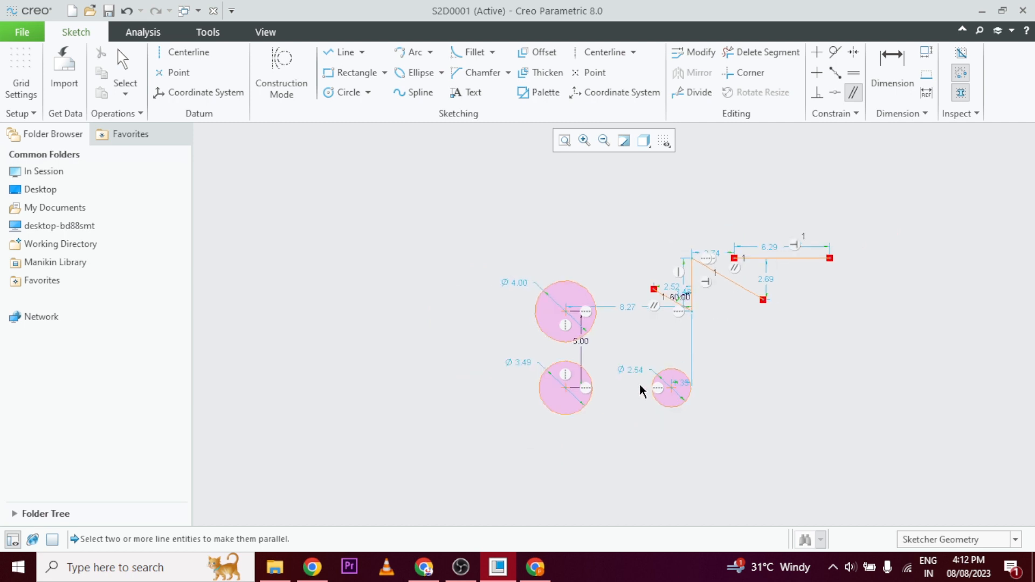
scroll(645, 372, up, 2)
scroll(647, 370, down, 2)
scroll(790, 280, up, 2)
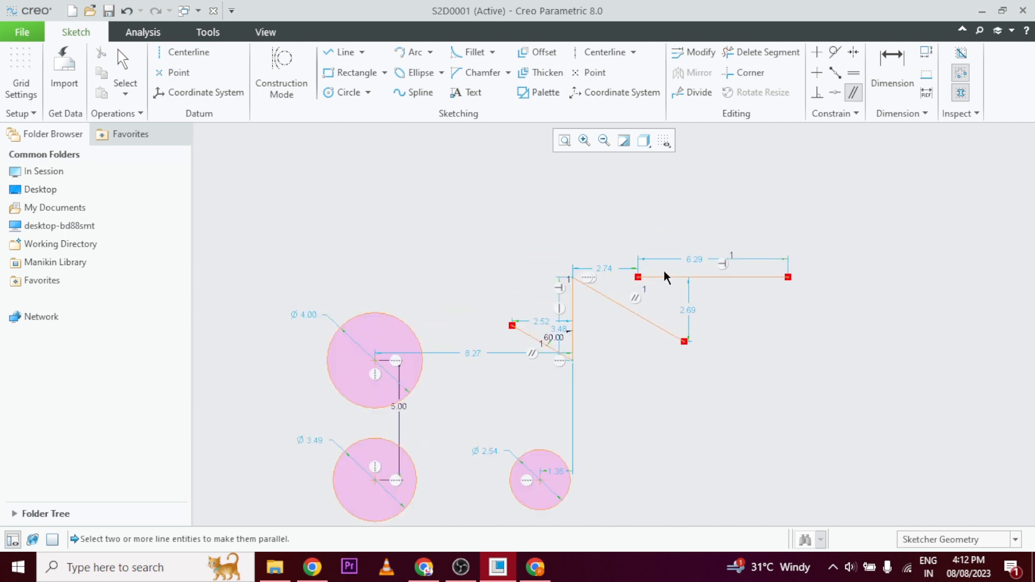
scroll(642, 274, up, 2)
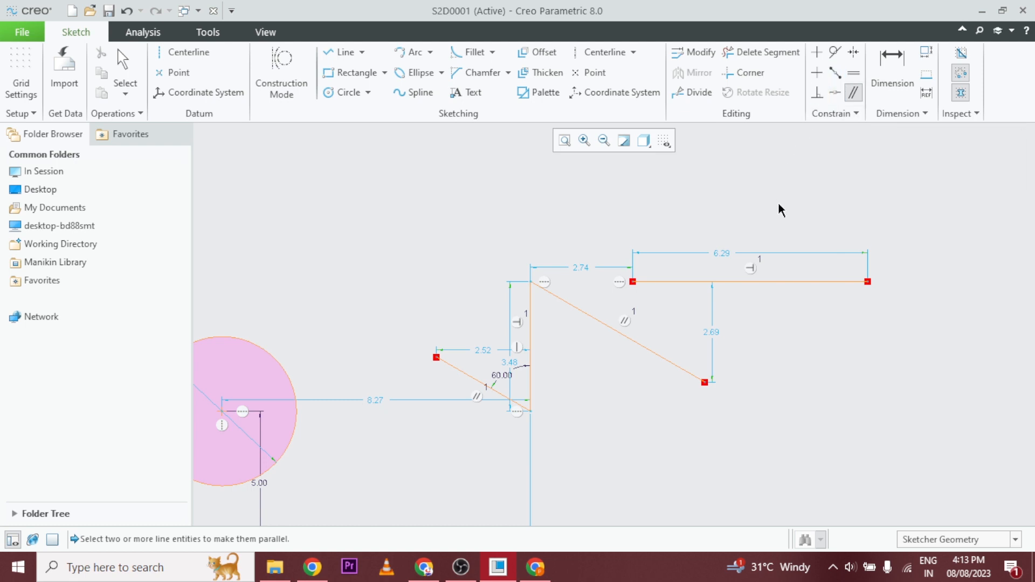
Leave the Parallel constraint command and set the upper-left circle's diameter to 5.
scroll(834, 306, down, 2)
scroll(834, 308, up, 5)
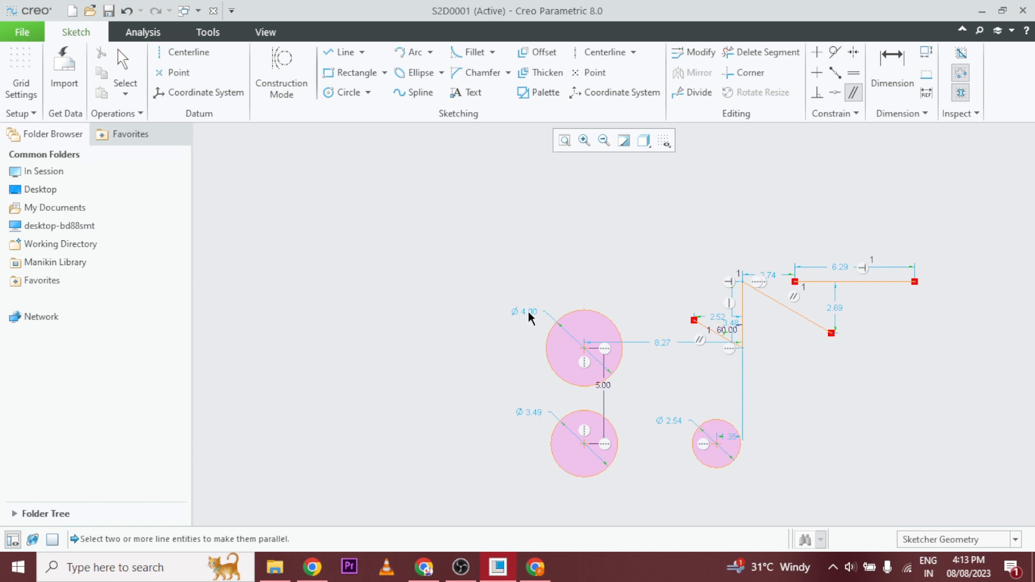
middle_click(496, 348)
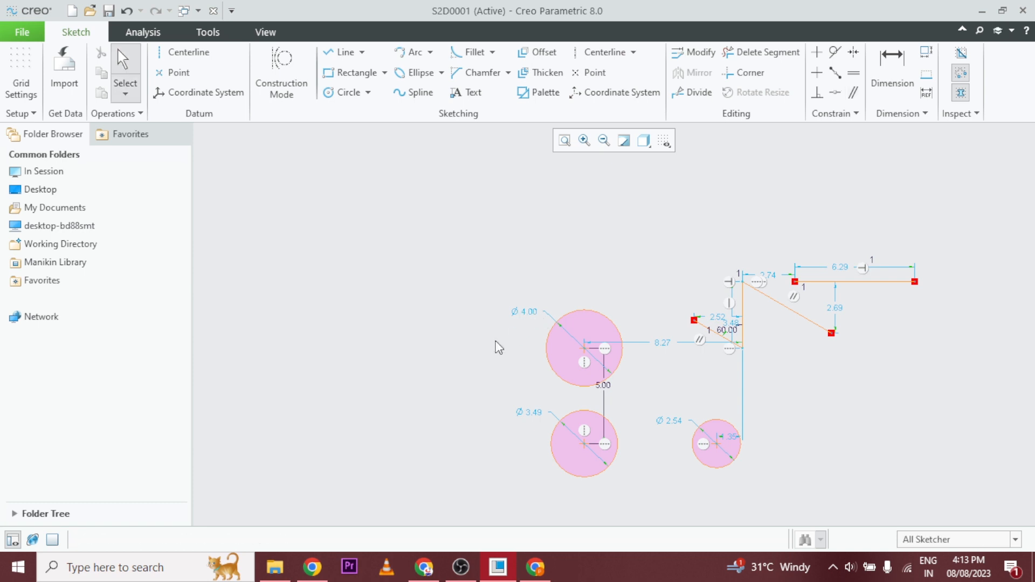
double_click(525, 313)
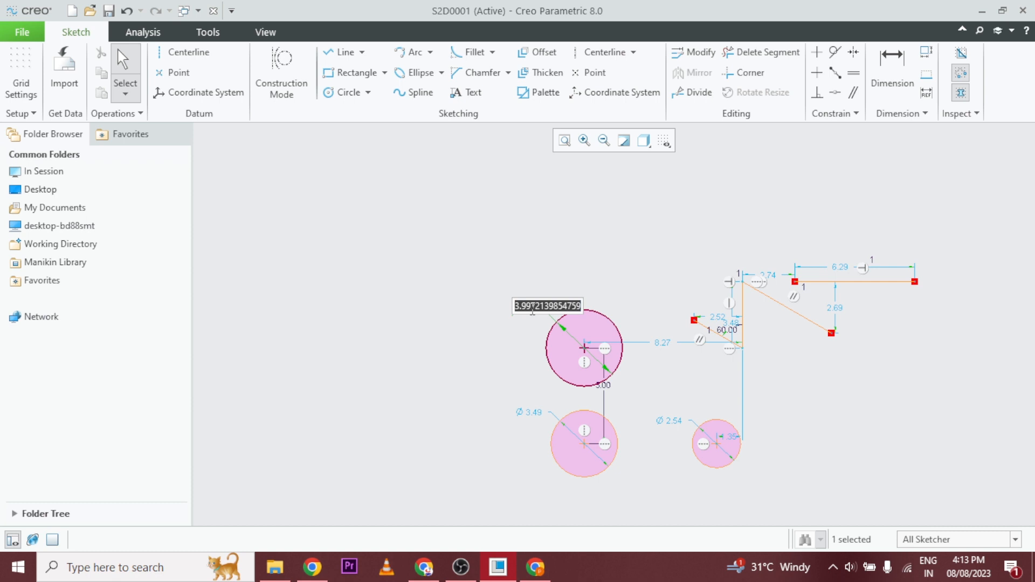
text(5)
key(Return)
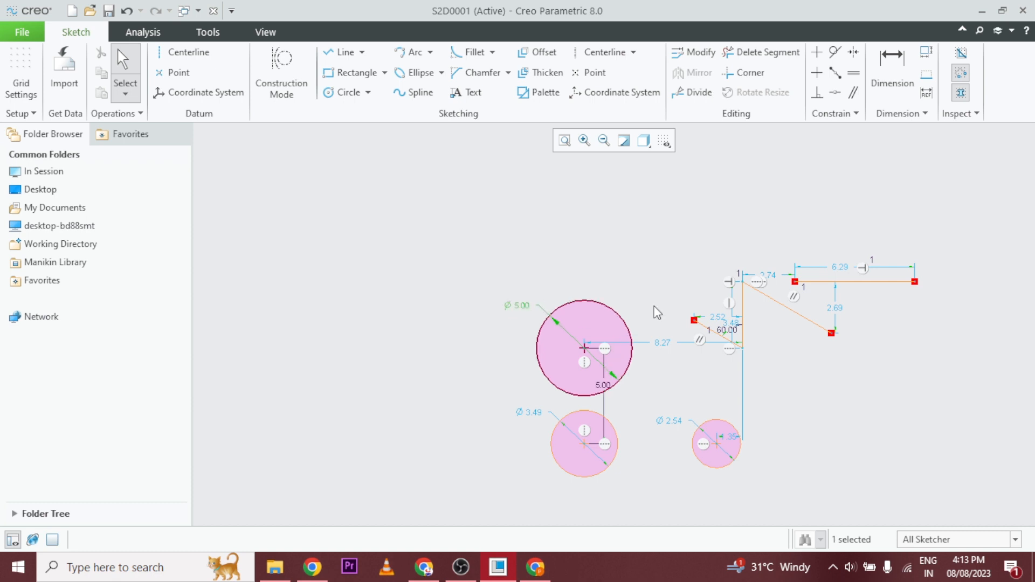
Set the horizontal line's length to 8.
double_click(843, 273)
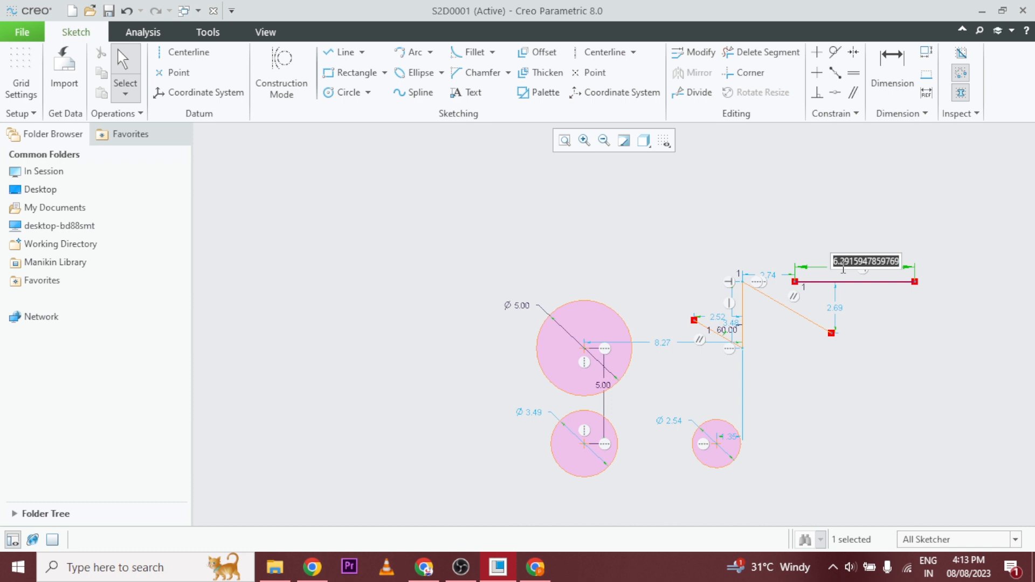
text(8)
key(Return)
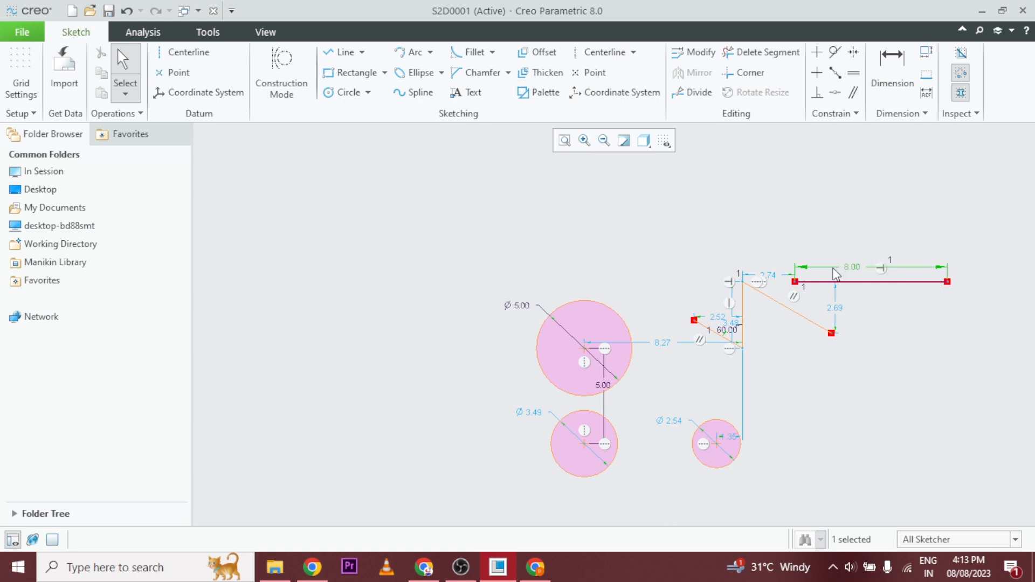
click(788, 240)
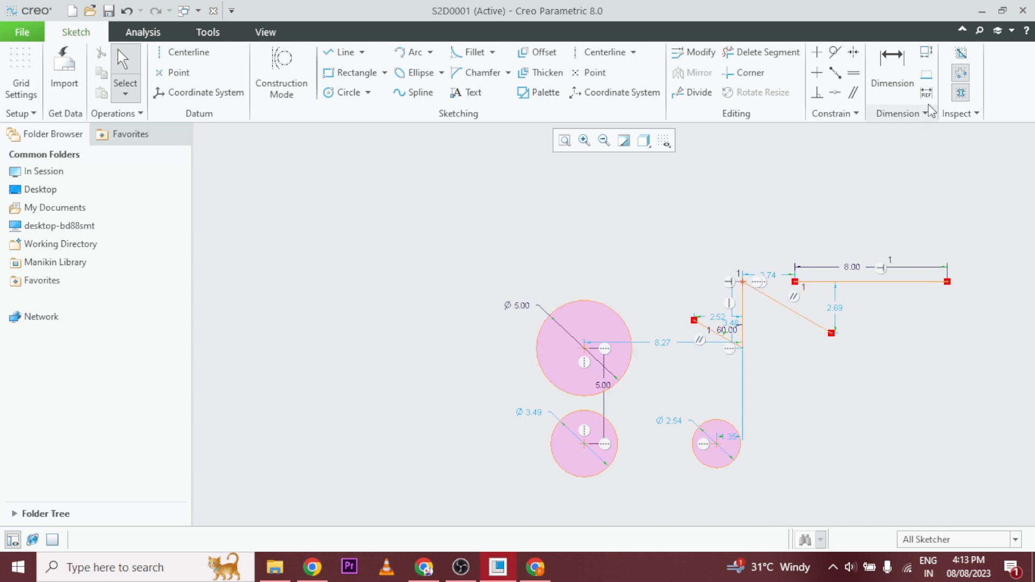
Apply an Equal constraint between the upper-left circle and the lower-right circle.
click(854, 72)
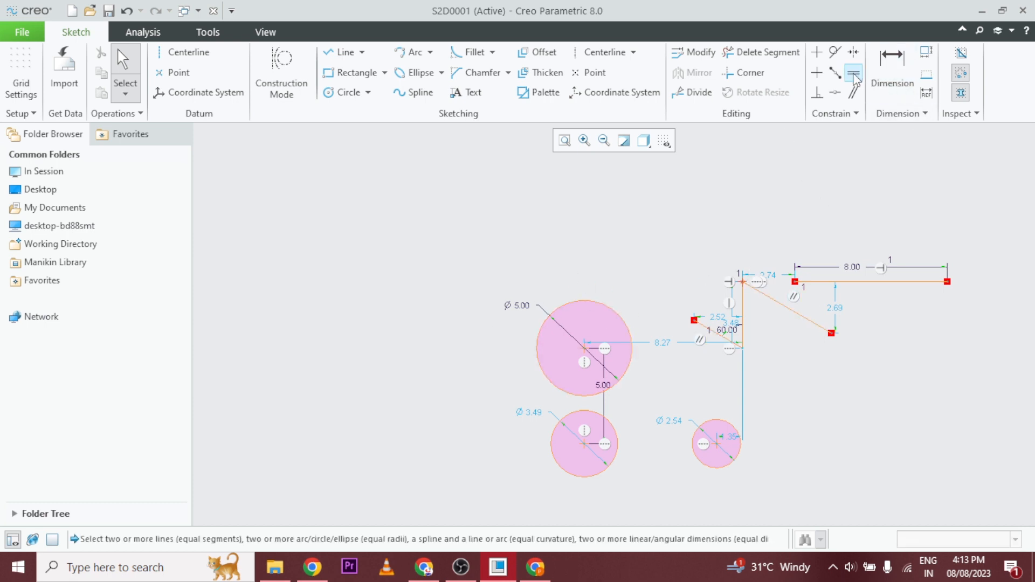
click(633, 370)
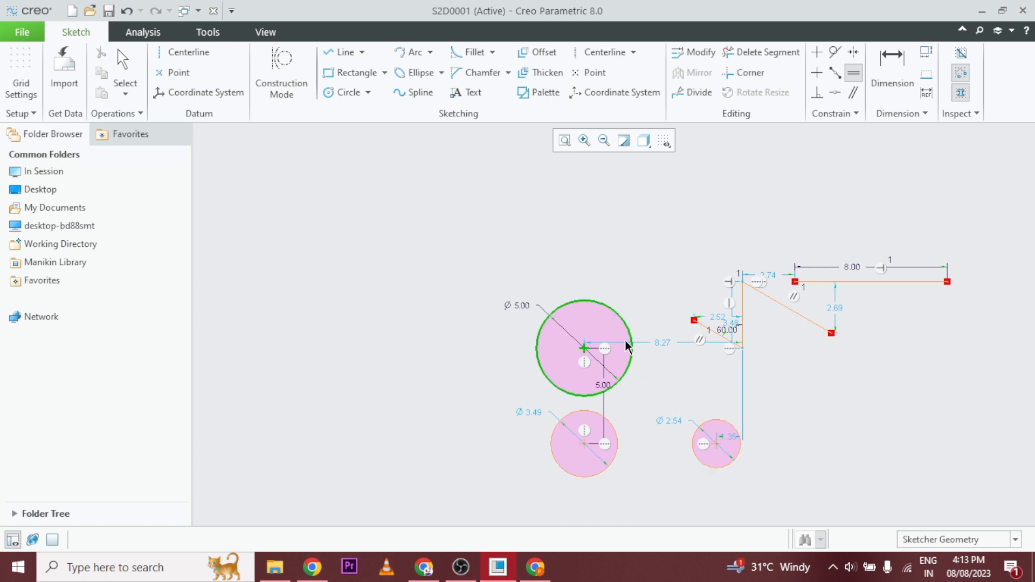
click(853, 74)
click(629, 372)
click(700, 464)
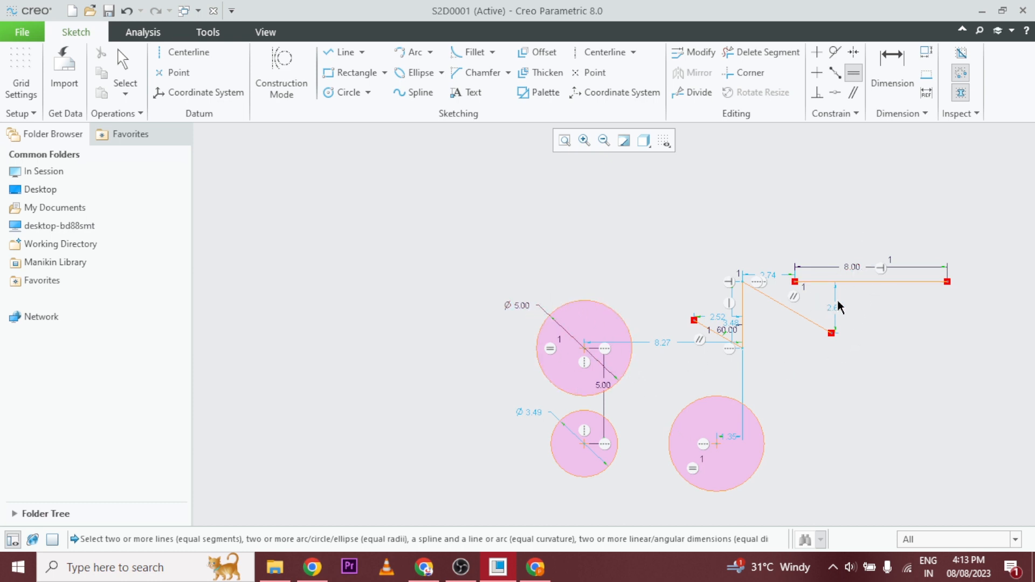
scroll(846, 282, up, 2)
scroll(846, 282, down, 4)
click(837, 281)
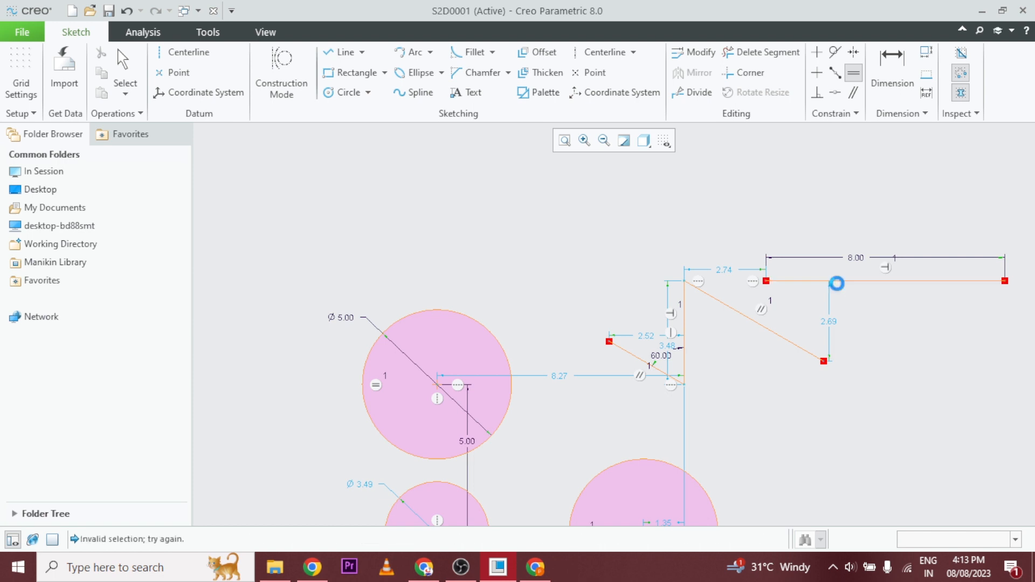
click(686, 319)
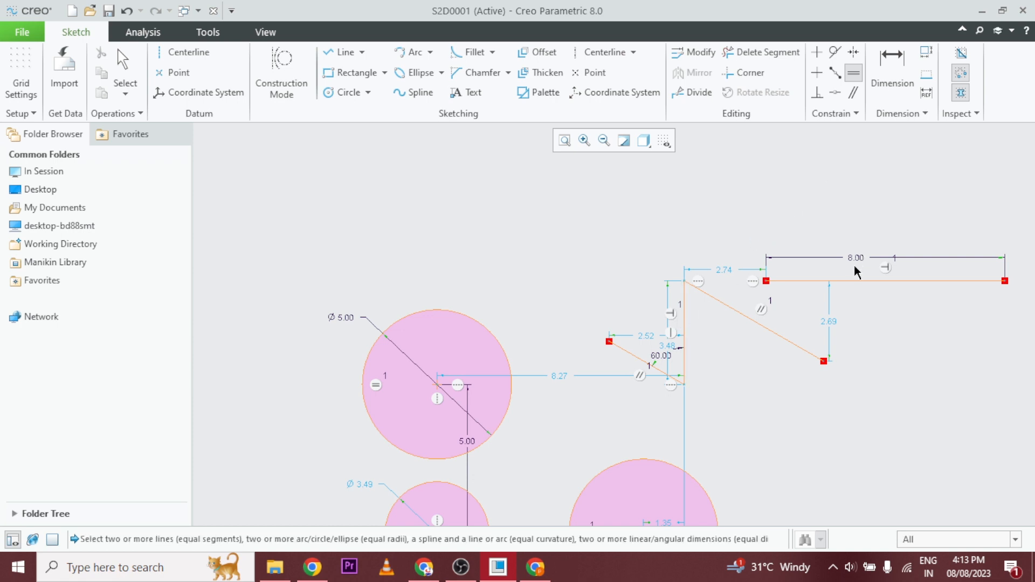
click(850, 280)
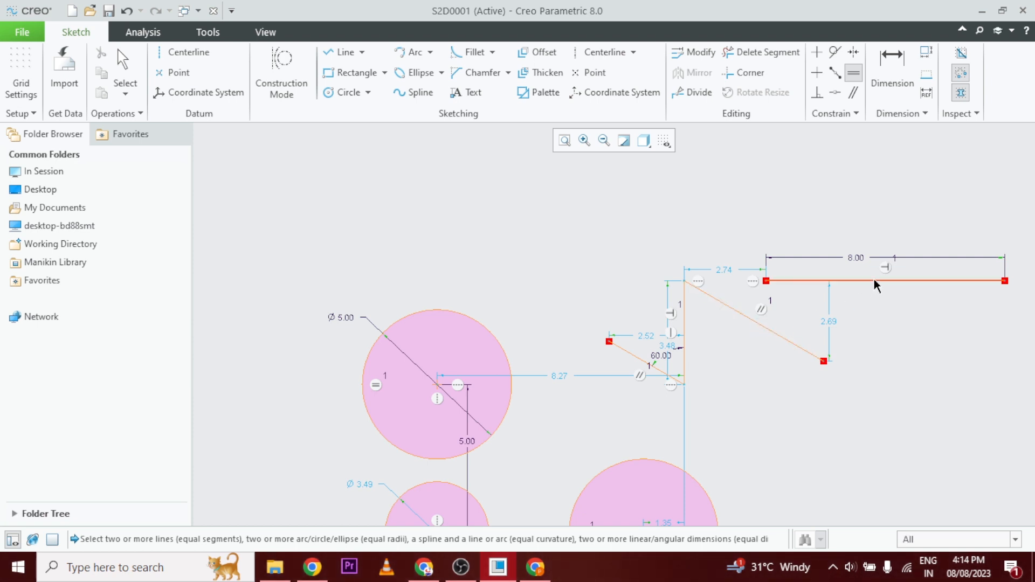
middle_click(837, 317)
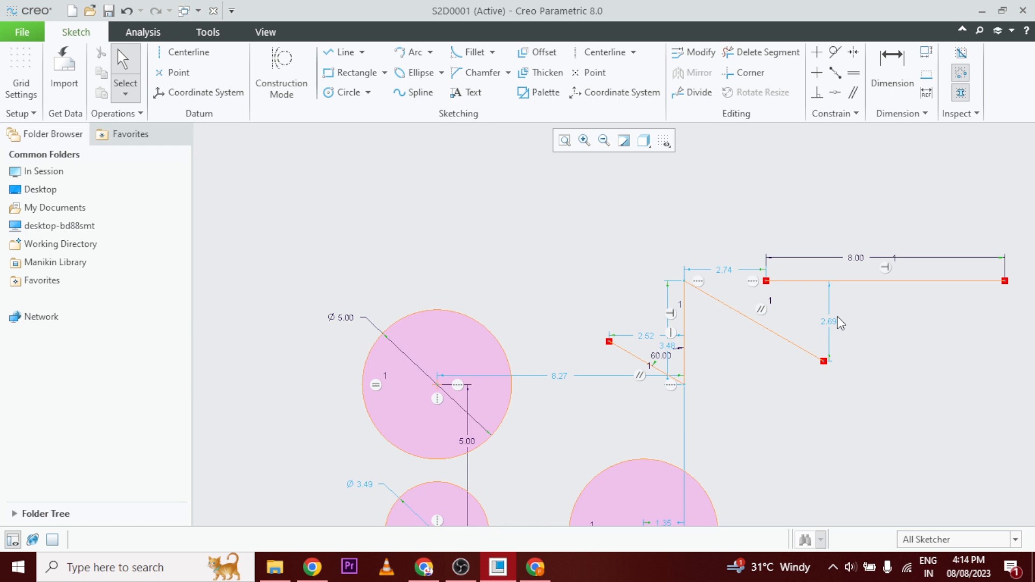
Apply an Equal constraint between the 8.00 horizontal line and the upper slanted line.
click(851, 74)
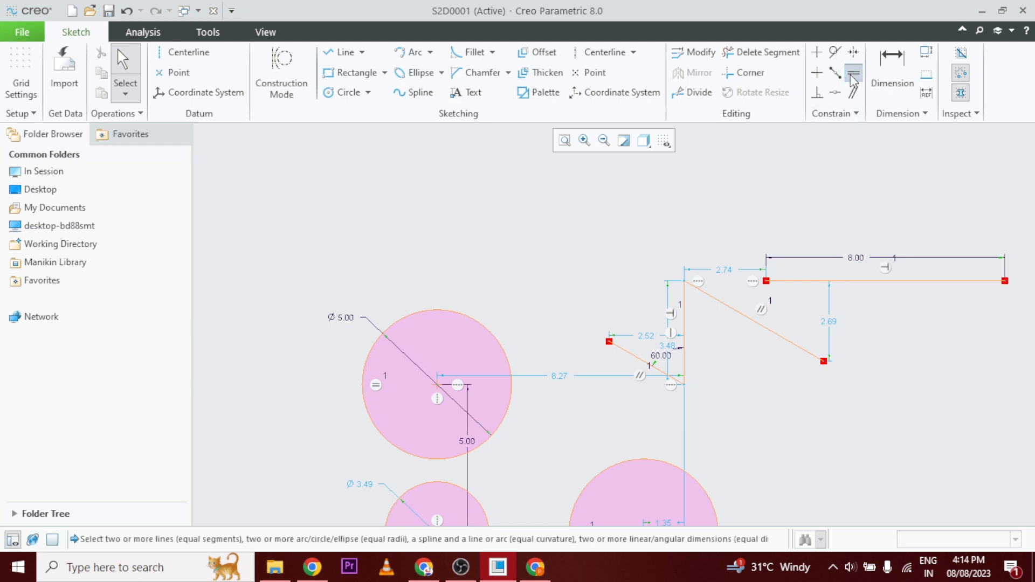
click(803, 281)
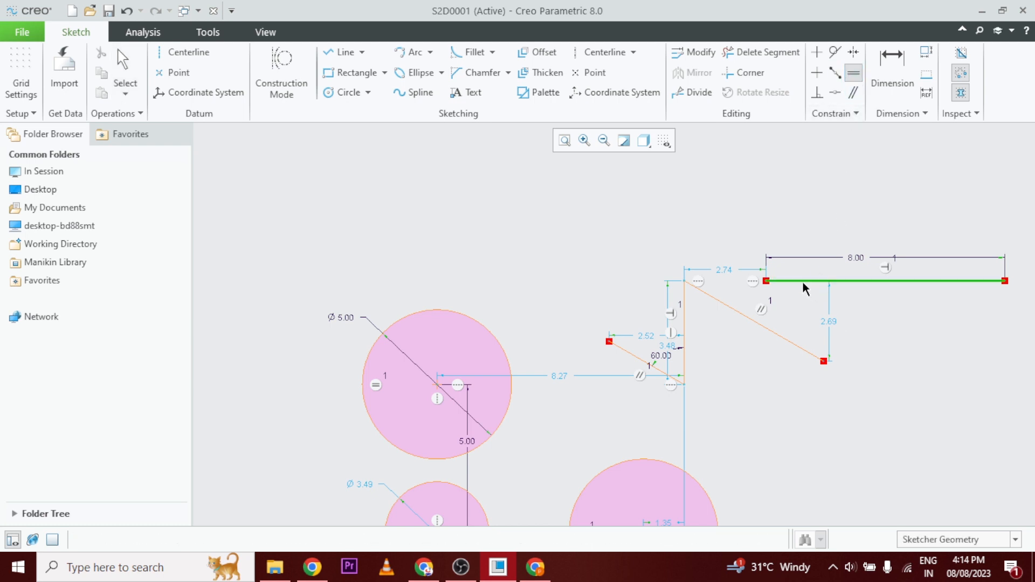
click(771, 335)
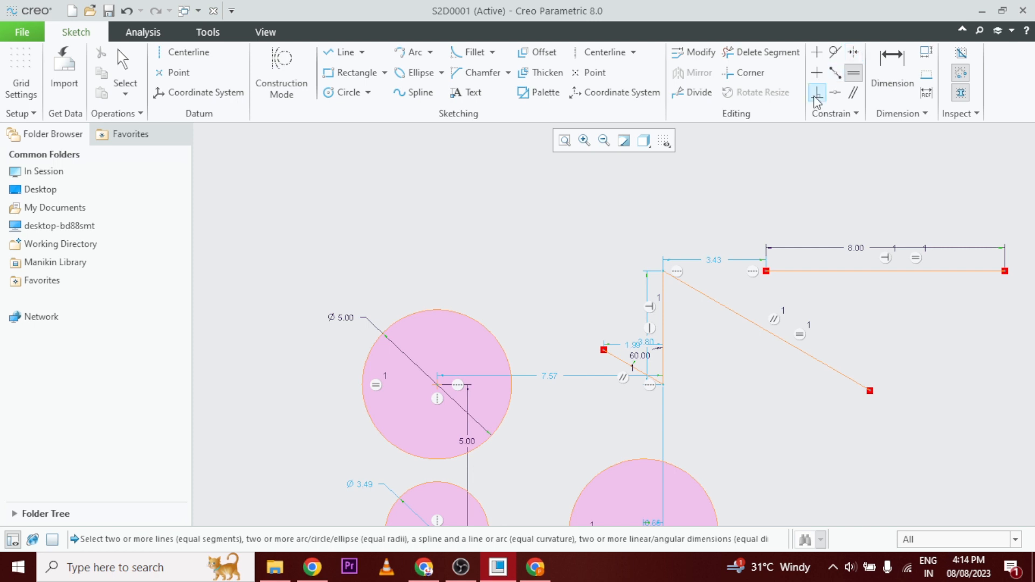
Draw two equal circles about 2.73 in diameter, level with each other, well above the existing lines and far apart.
scroll(767, 358, down, 3)
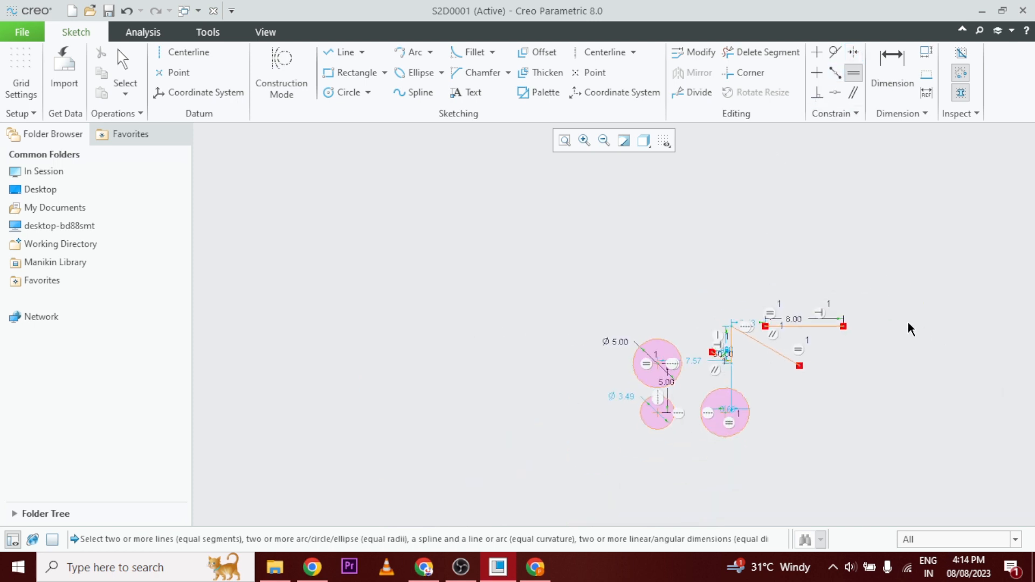
scroll(848, 345, up, 3)
scroll(715, 354, down, 3)
scroll(837, 277, up, 2)
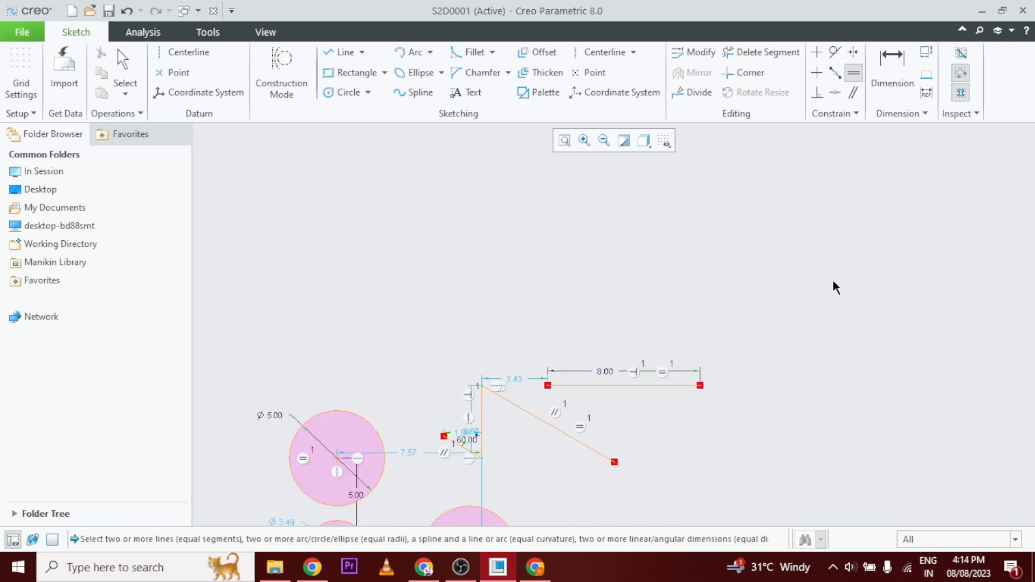
click(345, 92)
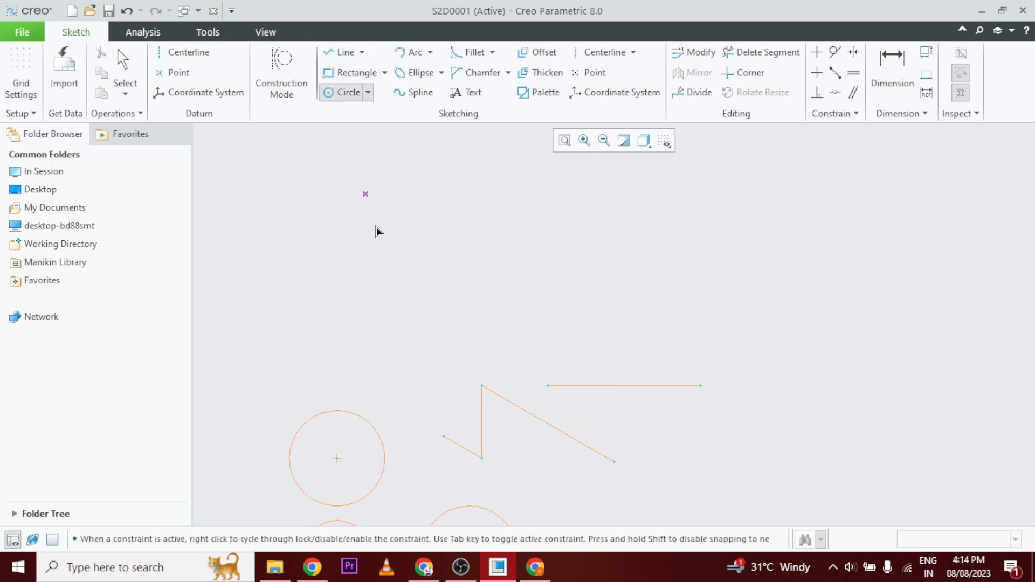
click(455, 271)
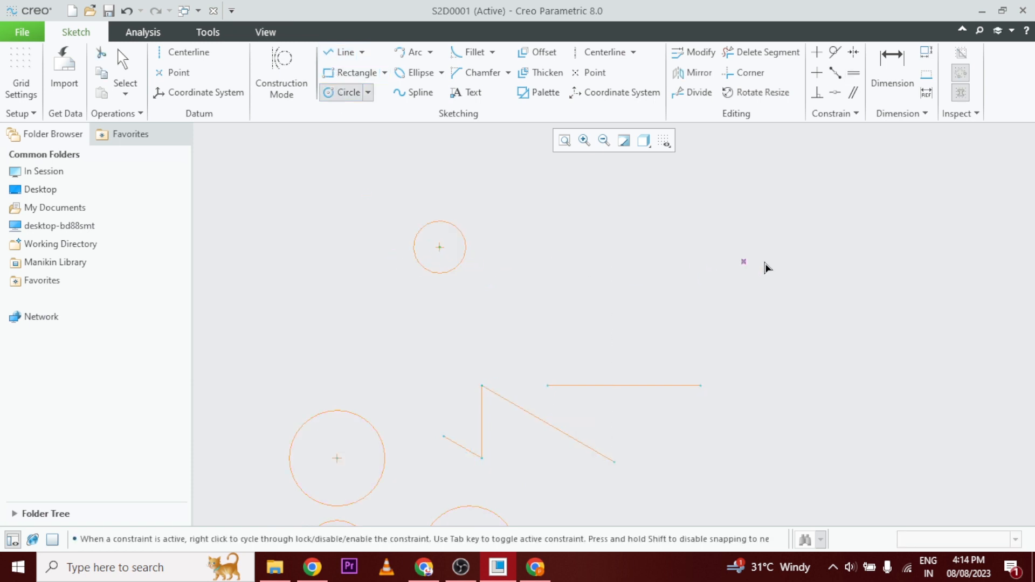
click(880, 247)
click(887, 278)
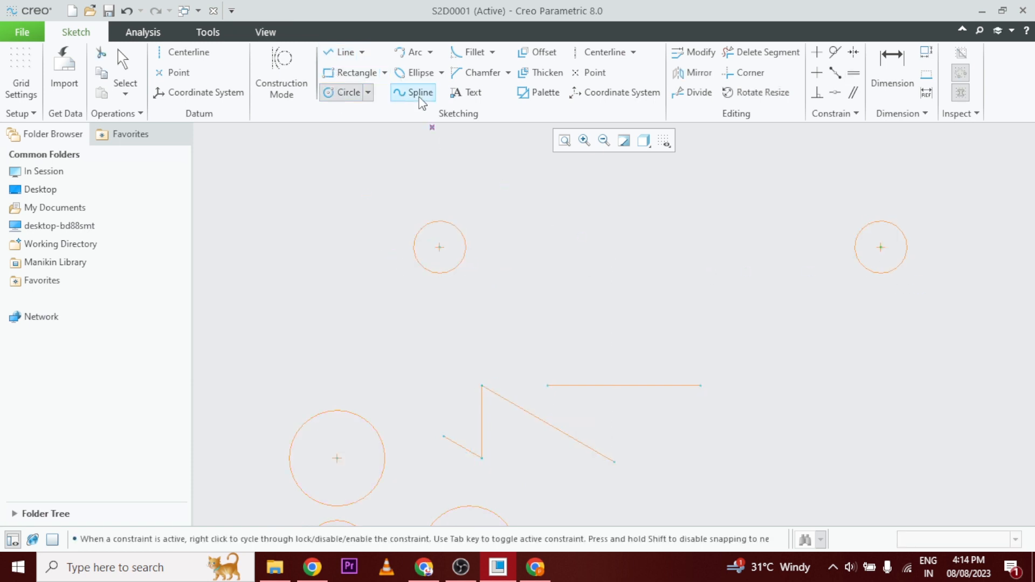
Draw a vertical datum centerline between the two new circles, closer to the left one.
click(195, 52)
click(570, 192)
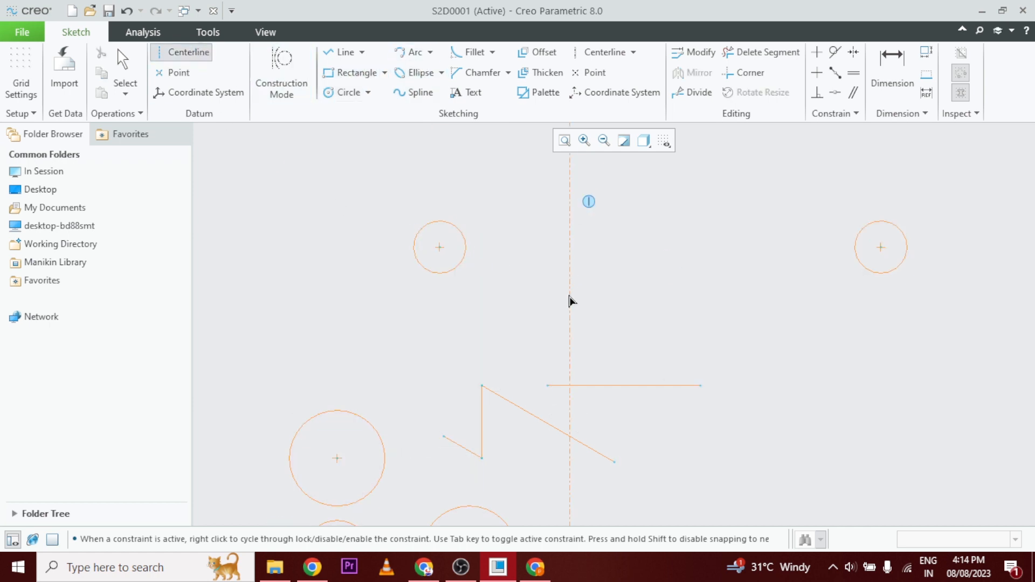
click(571, 300)
middle_click(663, 252)
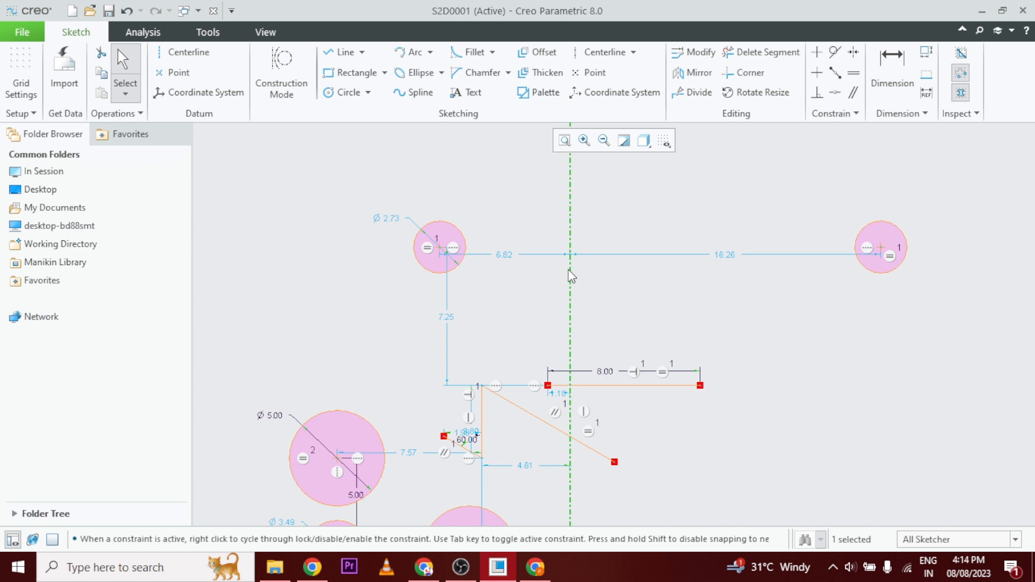
Set the left circle's distance from the centerline to 7 and its diameter to 3.
double_click(507, 256)
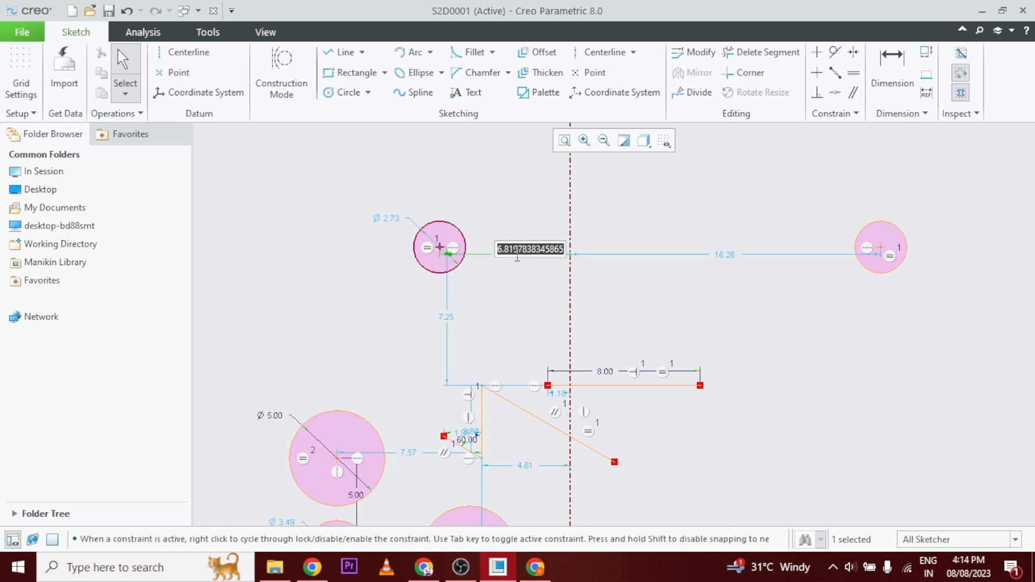
text(7)
key(Return)
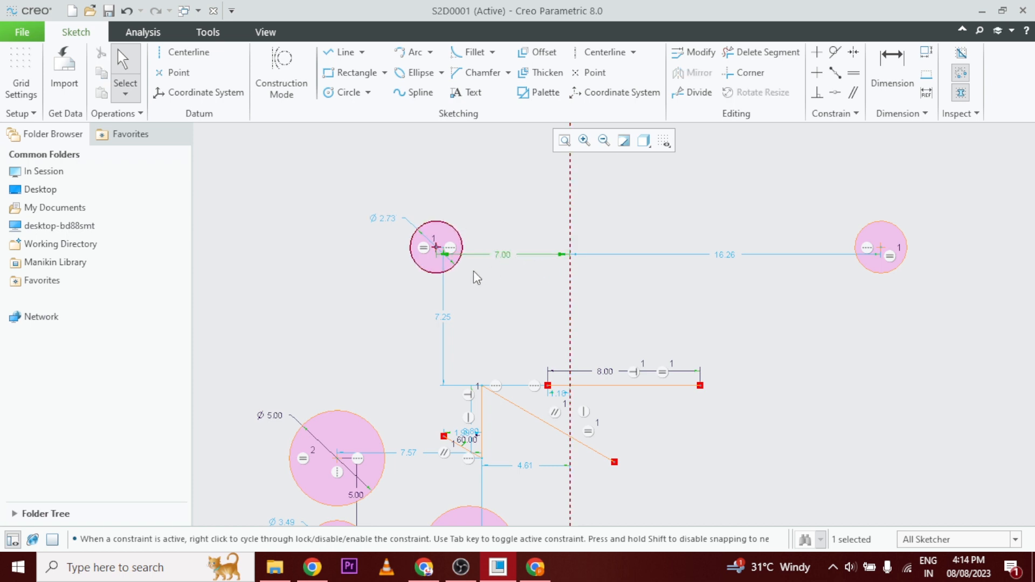
double_click(386, 218)
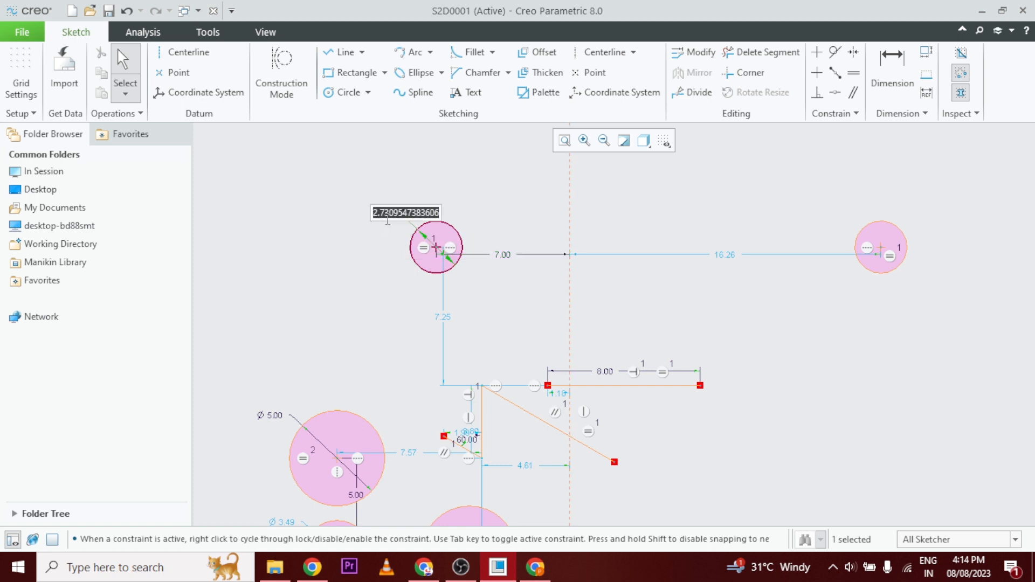
text(3)
key(Return)
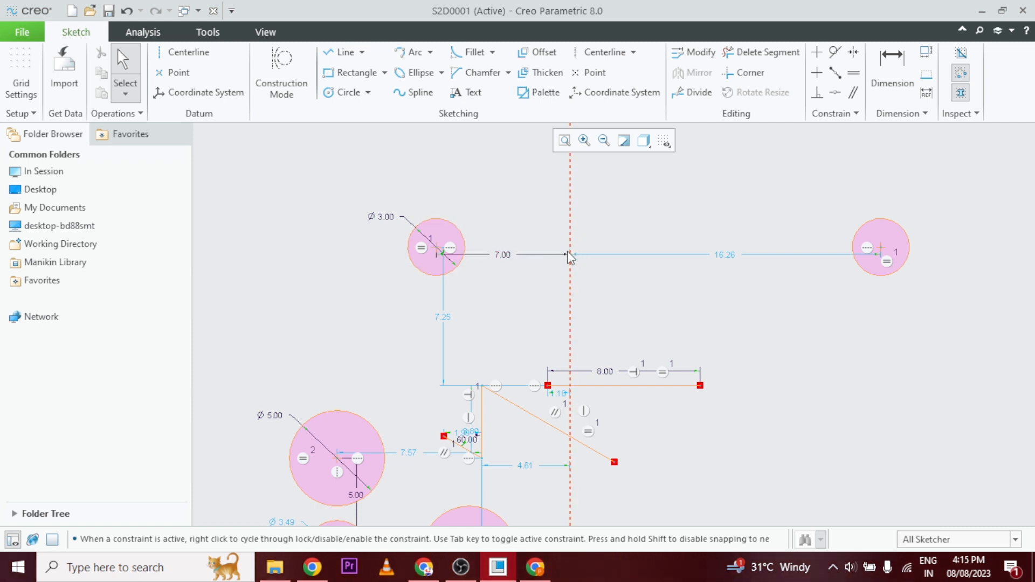
Make the centers of the two top circles symmetric about the vertical centerline and leave the constraint command.
click(854, 52)
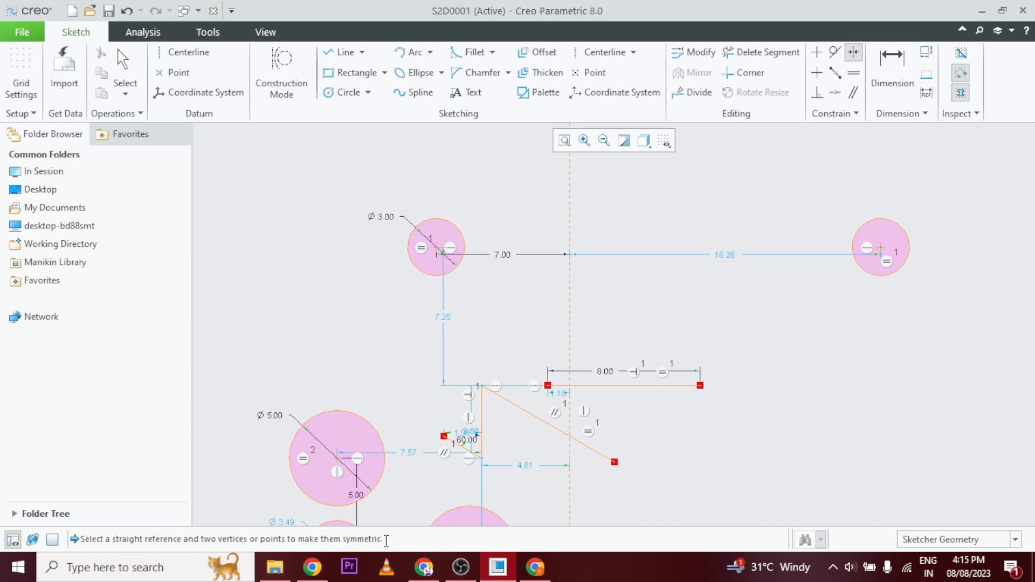
click(571, 215)
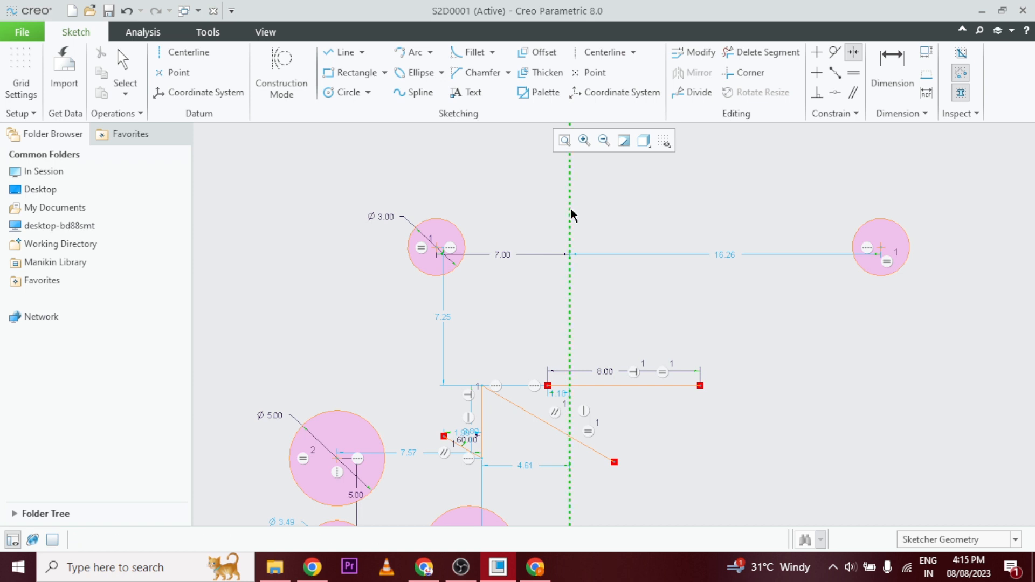
click(437, 247)
click(879, 248)
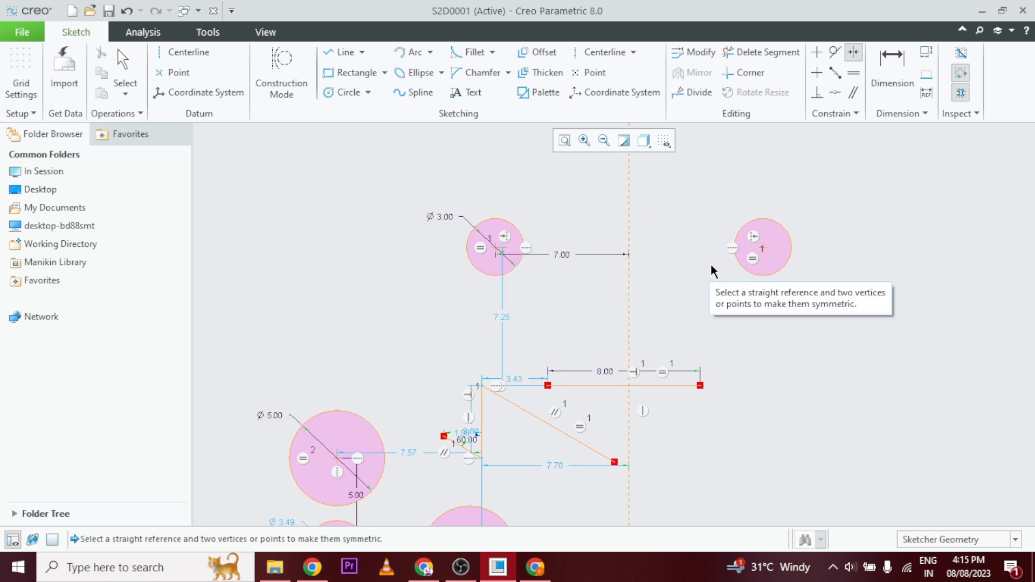
scroll(710, 263, up, 2)
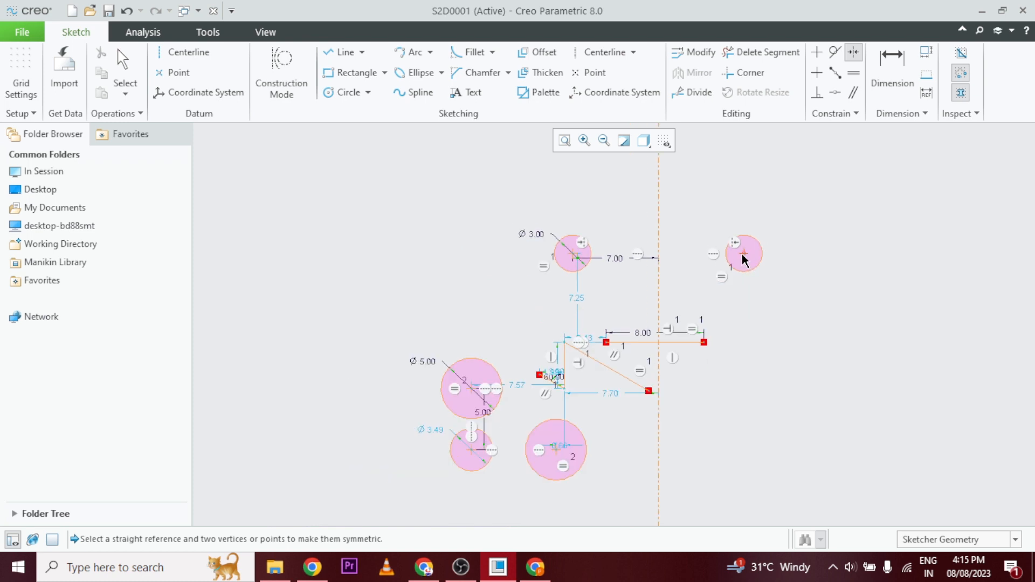
middle_drag(800, 259, 803, 266)
middle_click(795, 263)
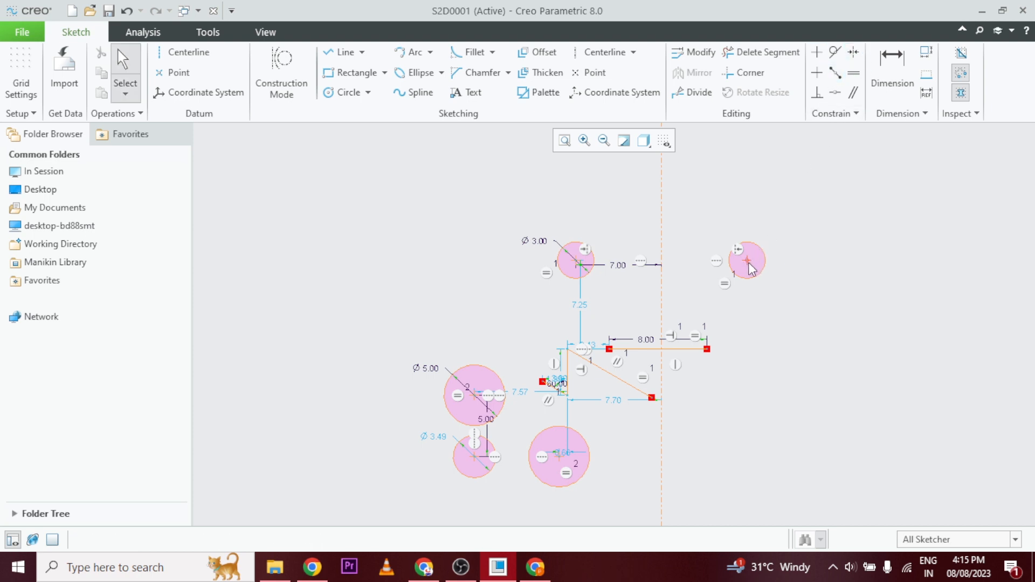
Move the right symmetric circle outward and upward until the center-to-centerline distance is about 12.95.
drag(751, 268, 826, 241)
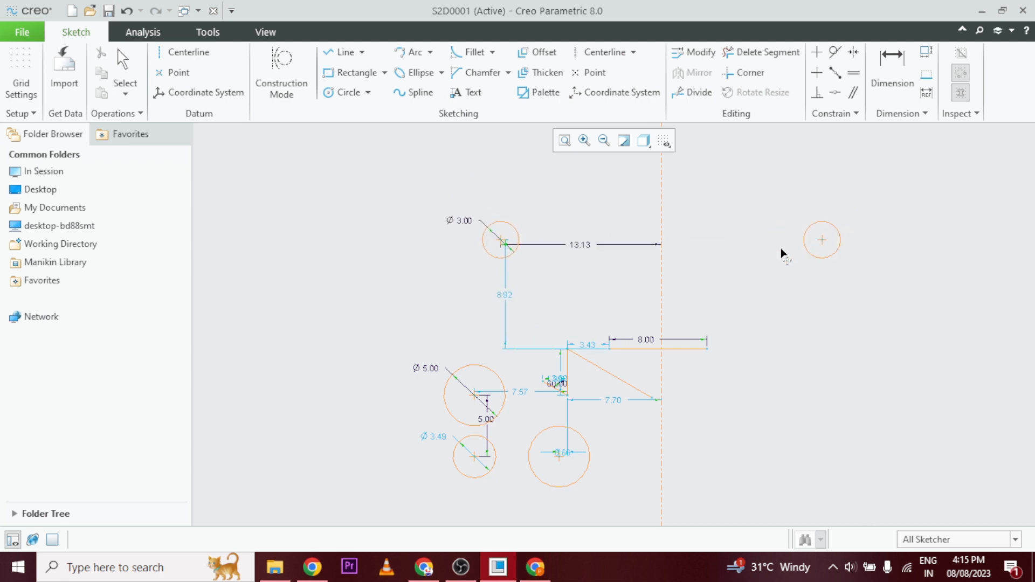
key(ctrl+a)
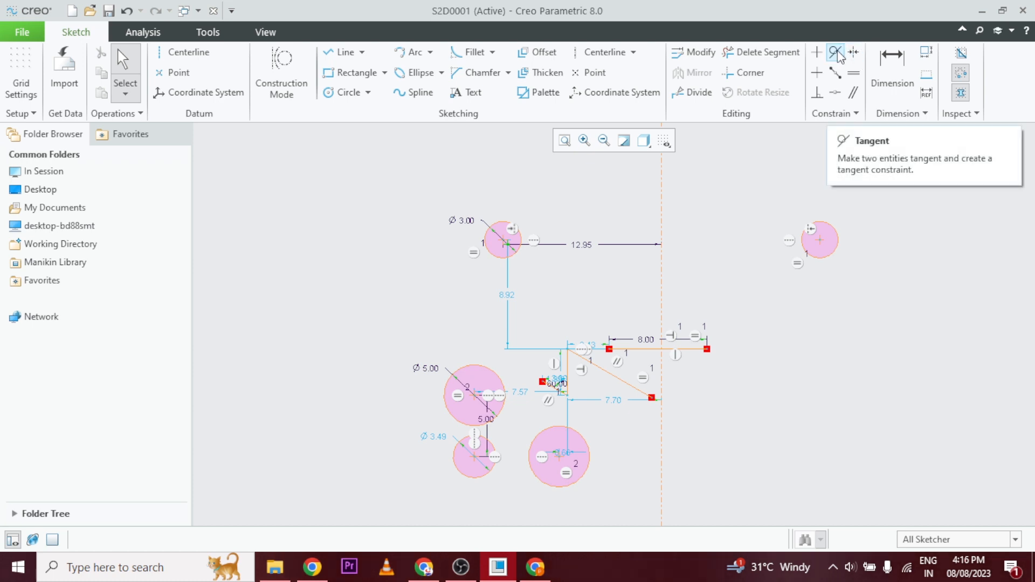
Draw two circles near the right symmetric circle: one to its right and one about 4.27 in diameter below, between them.
scroll(880, 236, down, 4)
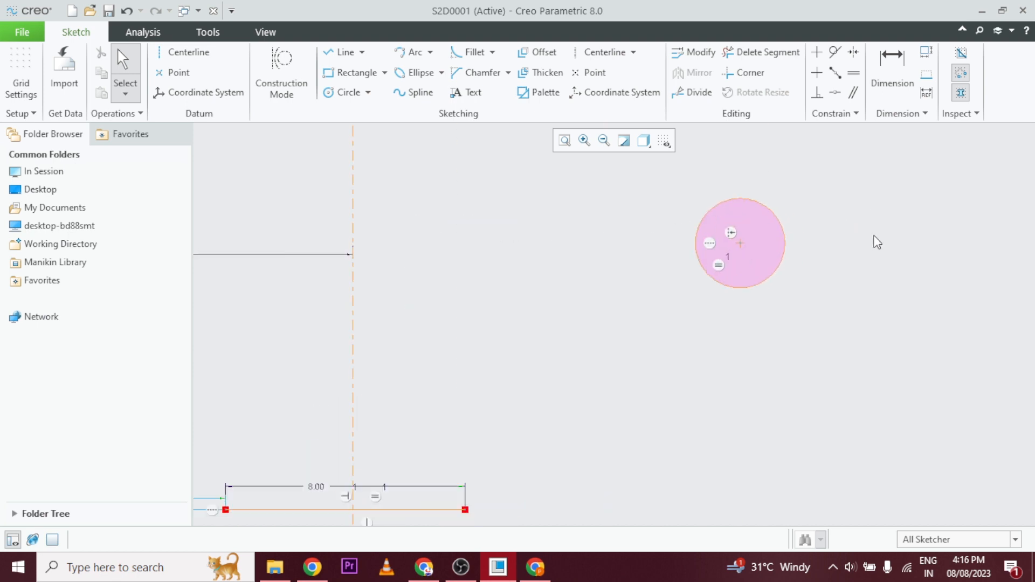
click(351, 93)
click(912, 222)
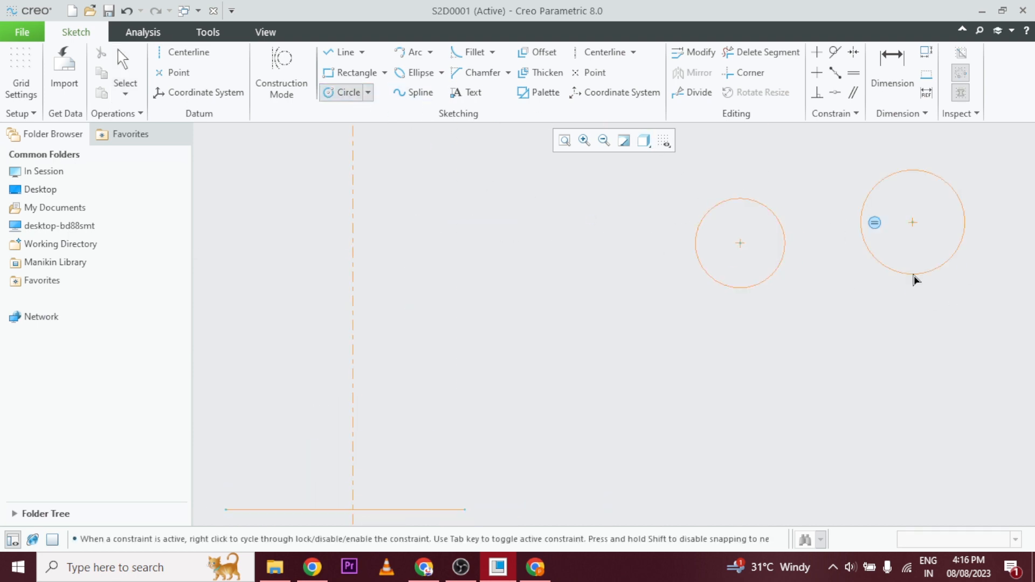
click(915, 279)
click(834, 359)
click(835, 423)
Draw a Line Tangent from the right side of the symmetric circle to the left side of the circle below it.
click(333, 54)
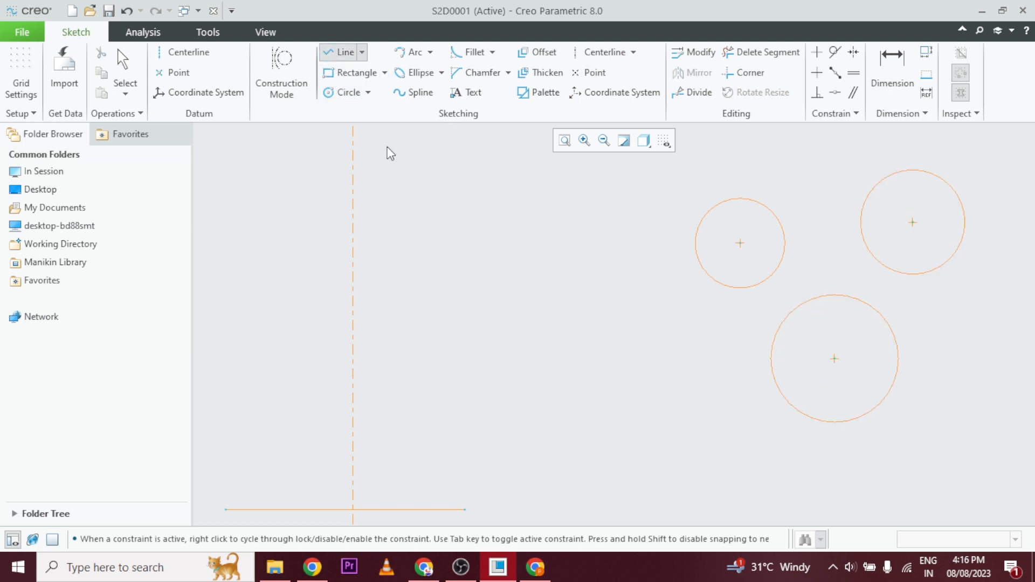
click(363, 54)
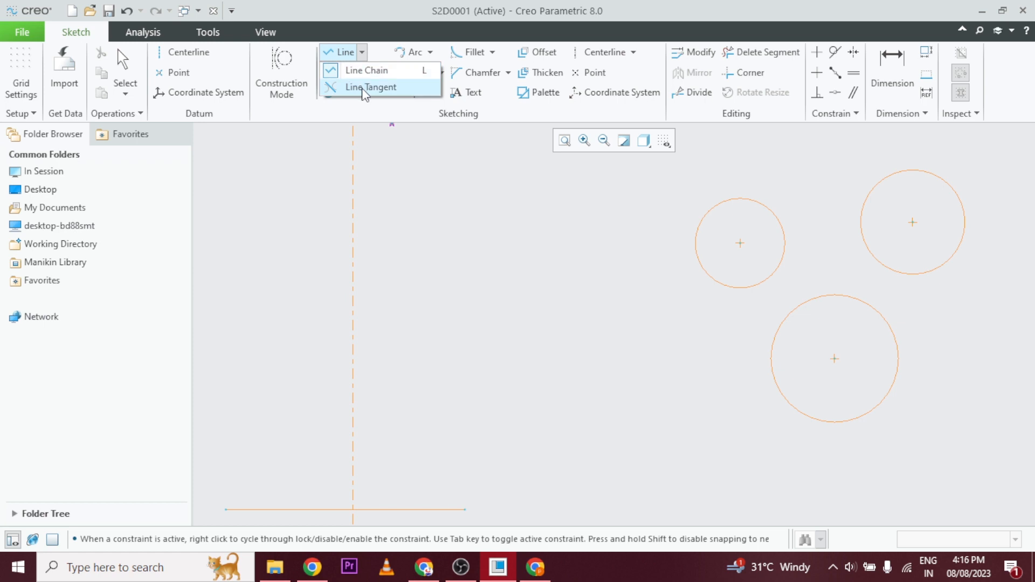
click(362, 88)
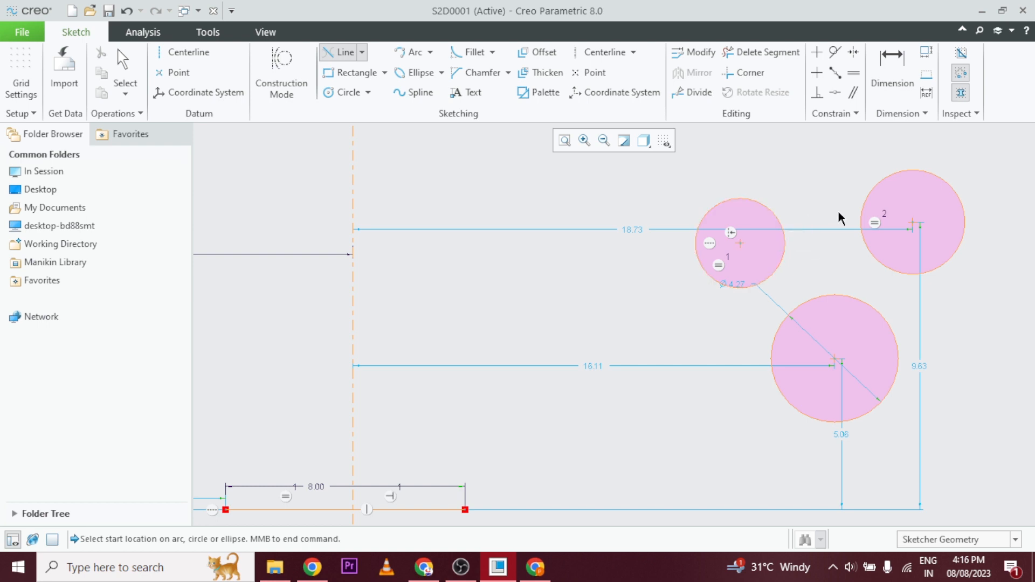
click(781, 223)
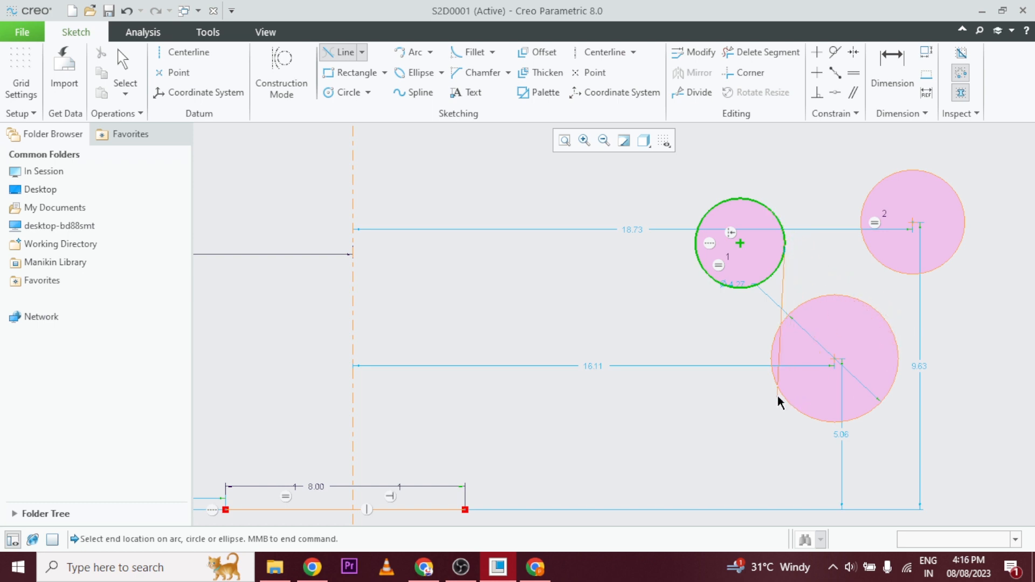
click(774, 360)
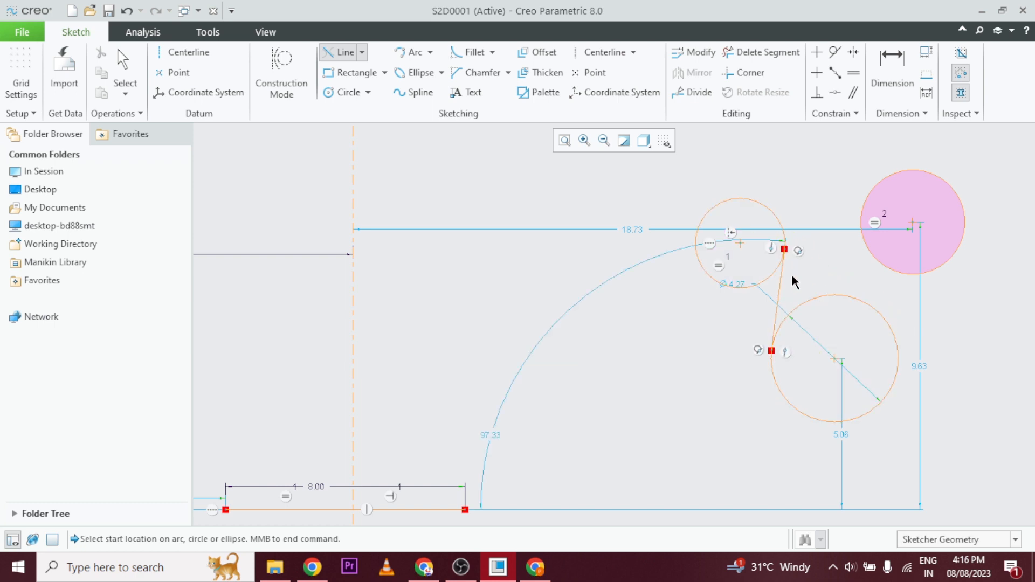
scroll(790, 245, down, 3)
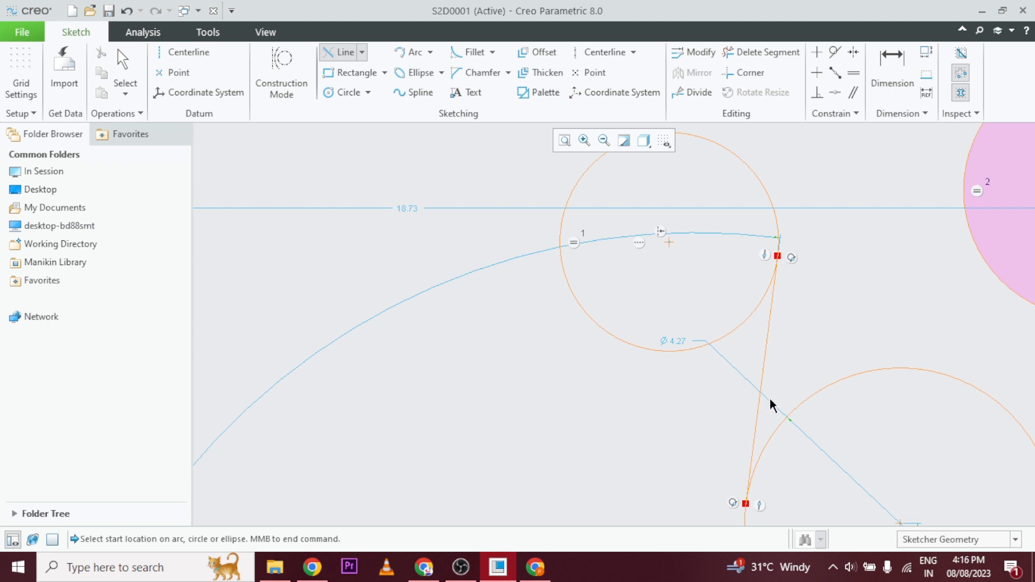
scroll(736, 501, up, 1)
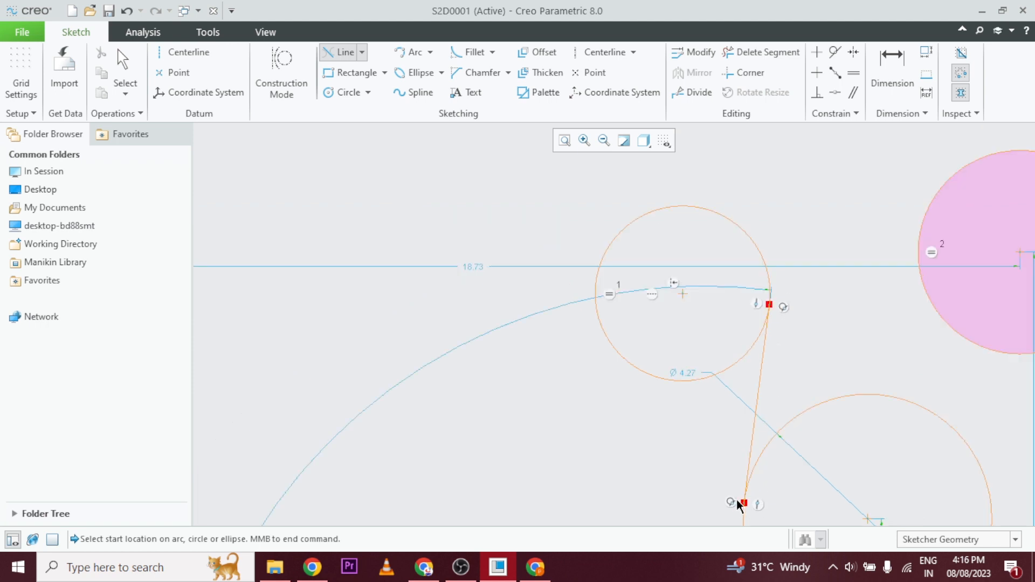
scroll(736, 503, up, 5)
scroll(837, 455, up, 3)
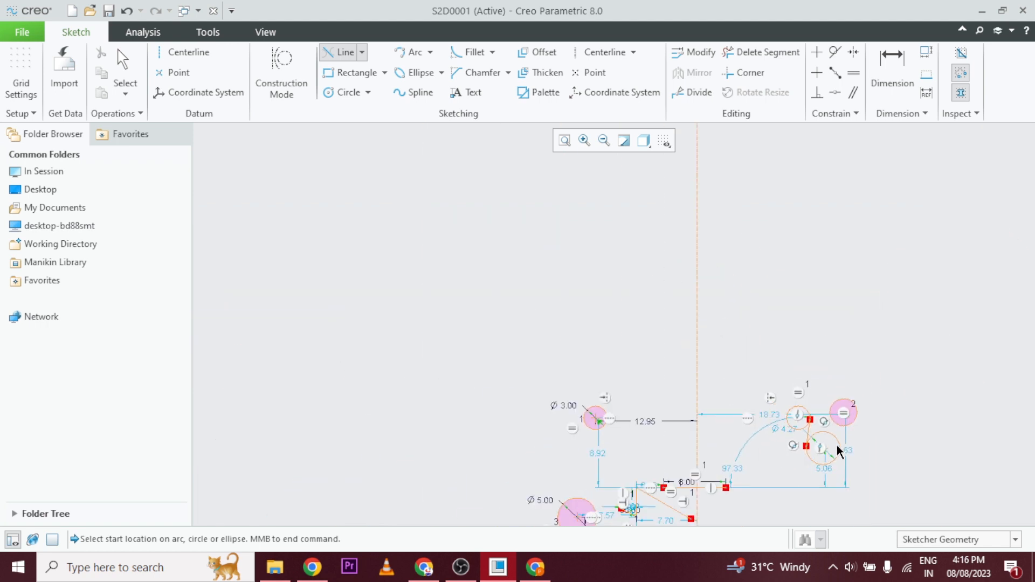
scroll(831, 502, down, 4)
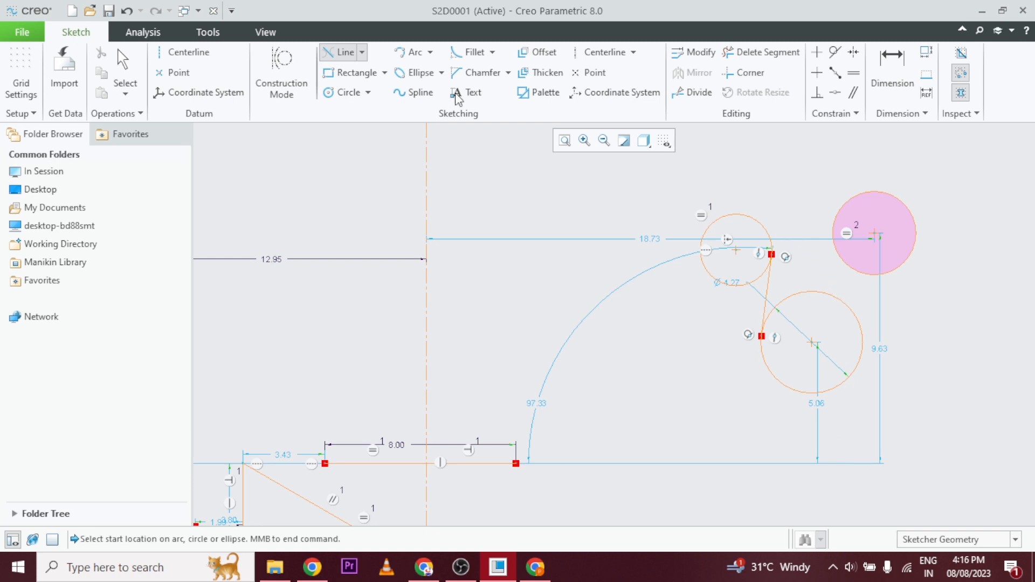
click(362, 53)
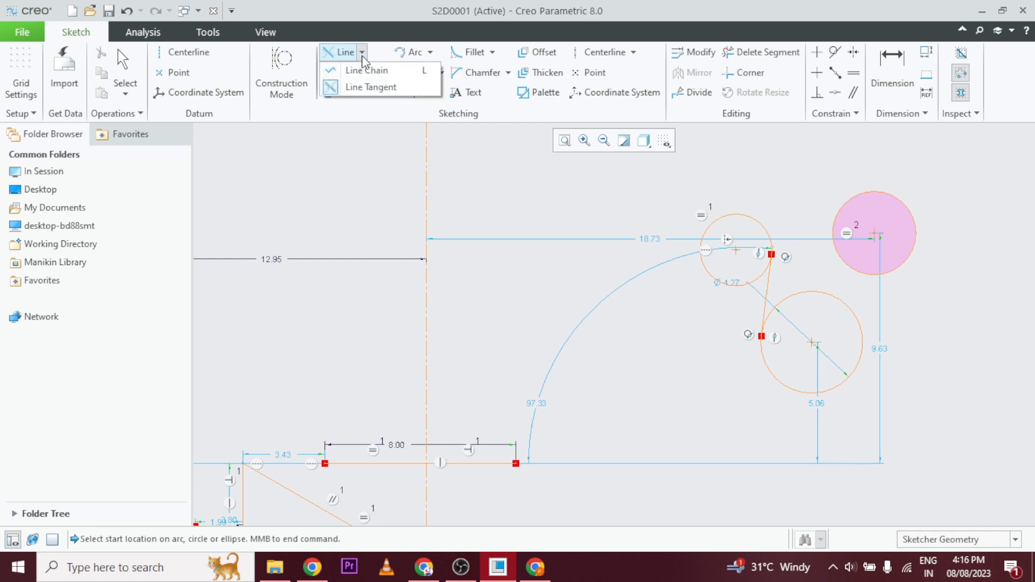
click(373, 88)
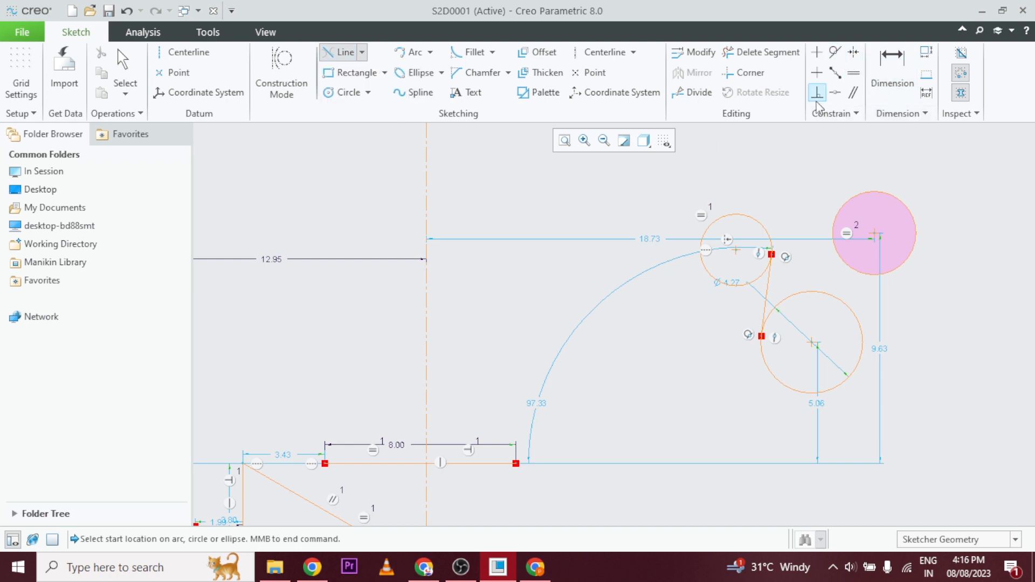
Make the shaded circle tangent to the smaller circle beside it and move it above that circle, about 13.81 from the vertical centerline.
click(835, 55)
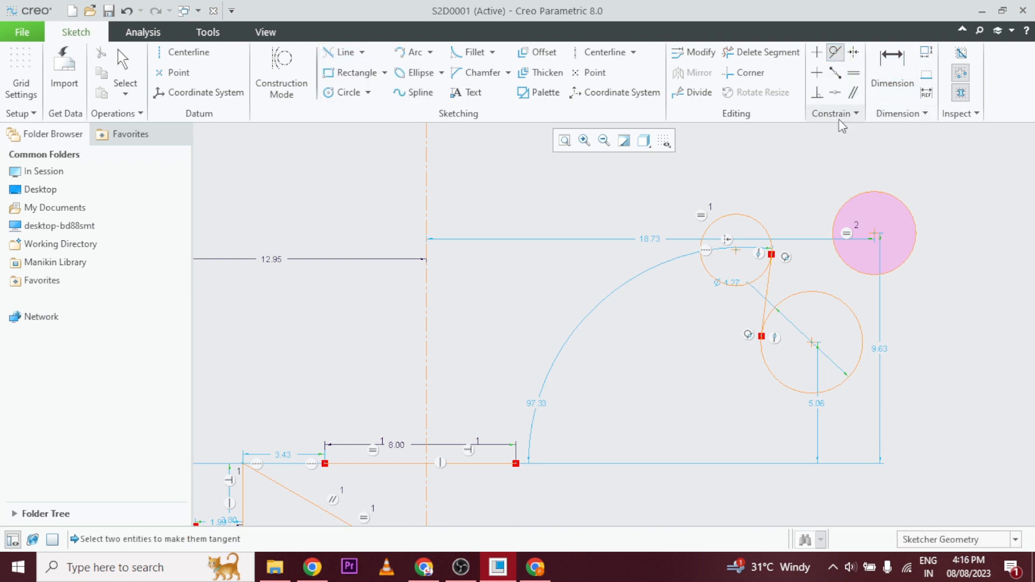
click(766, 228)
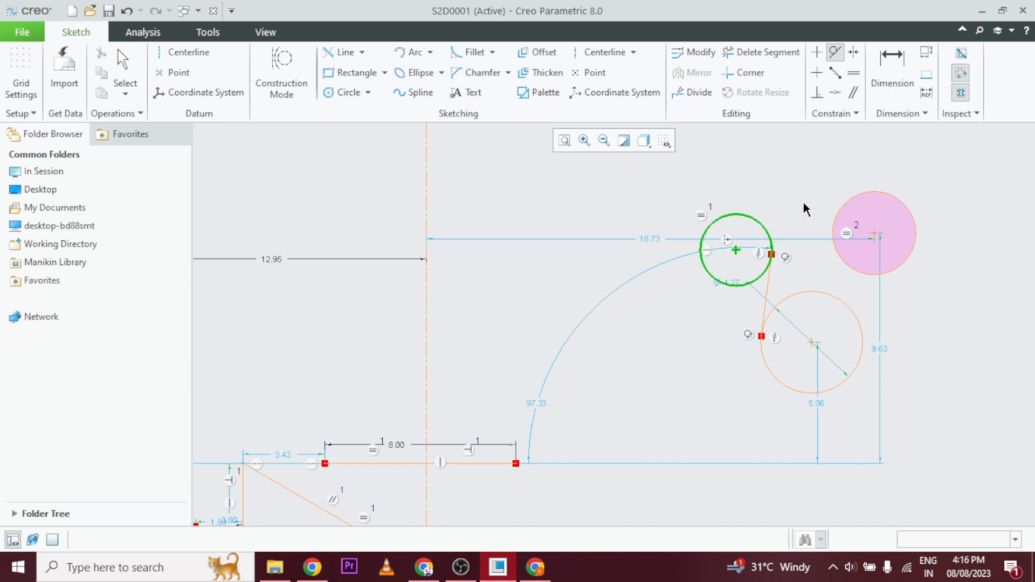
click(839, 214)
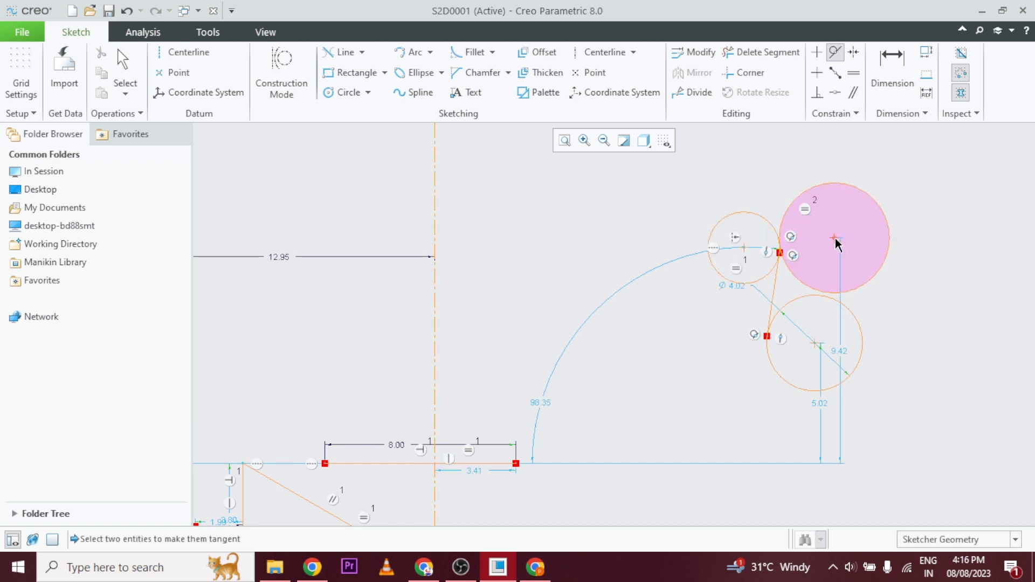
middle_click(890, 213)
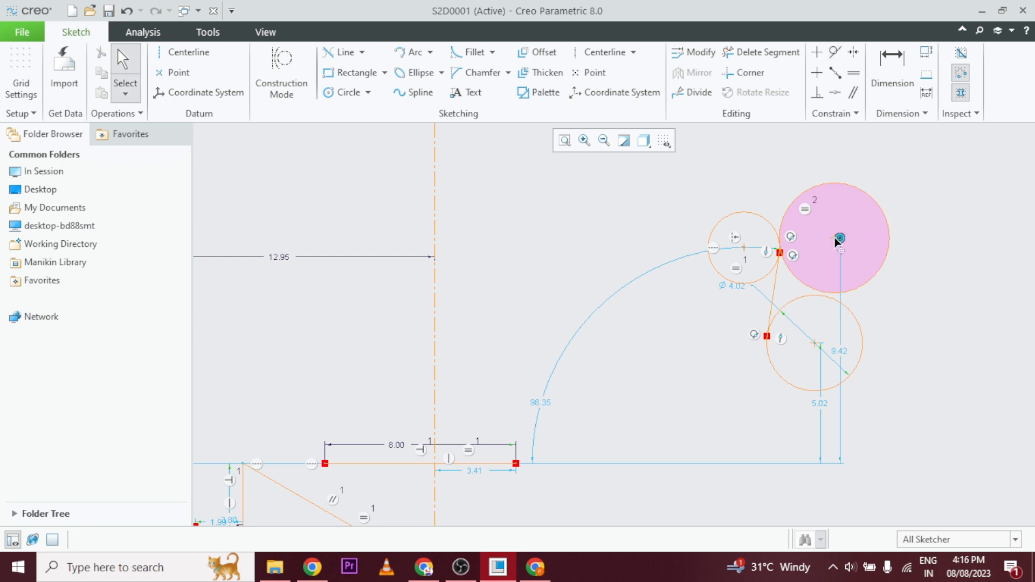
mouse_move(836, 237)
mouse_down()
mouse_move(821, 205)
mouse_move(780, 170)
mouse_move(820, 189)
mouse_move(763, 153)
mouse_move(822, 206)
mouse_move(828, 187)
mouse_move(691, 194)
mouse_move(691, 266)
mouse_up()
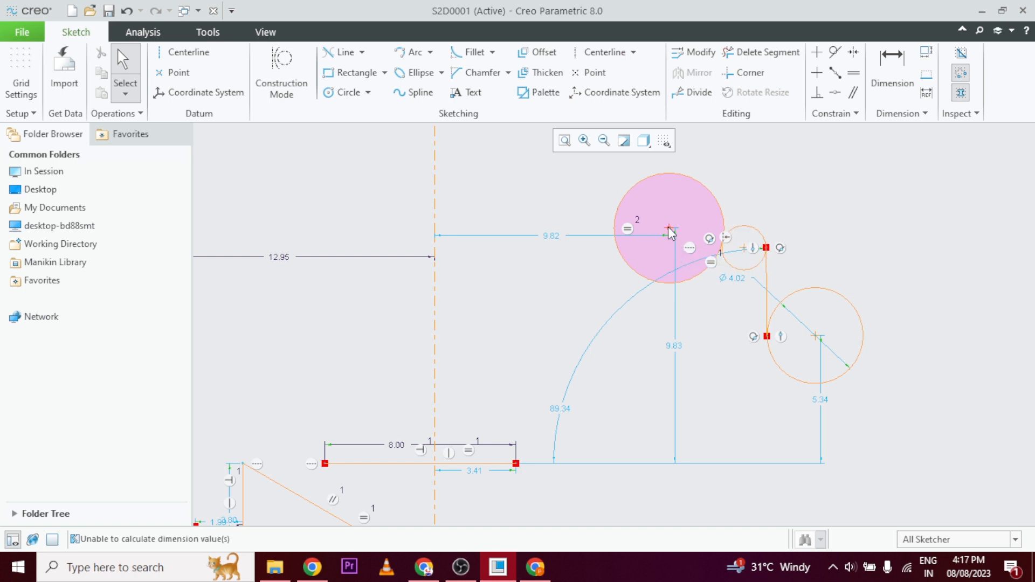
mouse_move(671, 233)
mouse_down()
mouse_move(700, 185)
mouse_move(799, 148)
mouse_move(765, 158)
mouse_up()
Set the tangent line's angle to 100 degrees and move the upper shaded circle outward to about 15.53 from the vertical centerline.
double_click(525, 400)
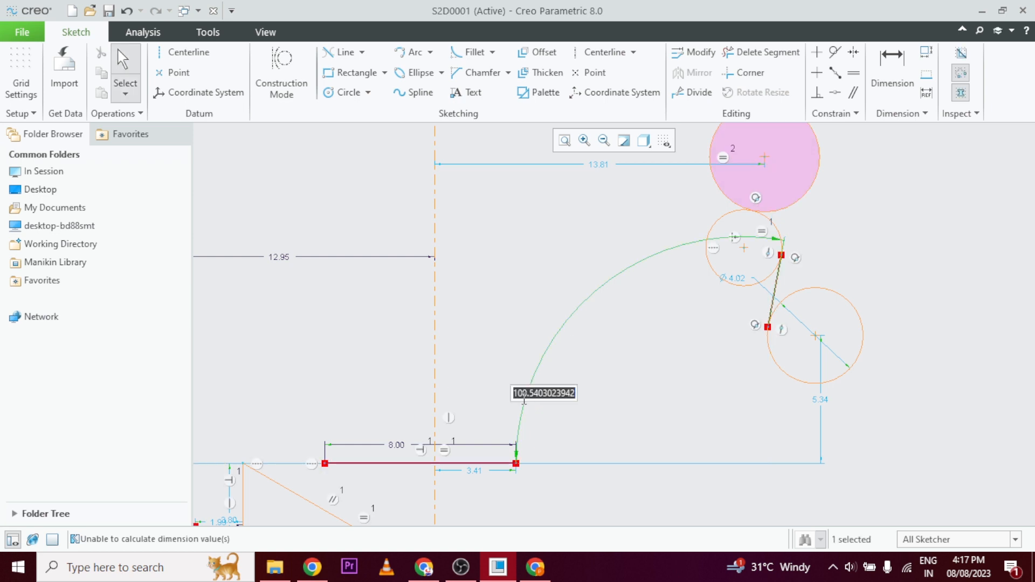
text(100)
key(Return)
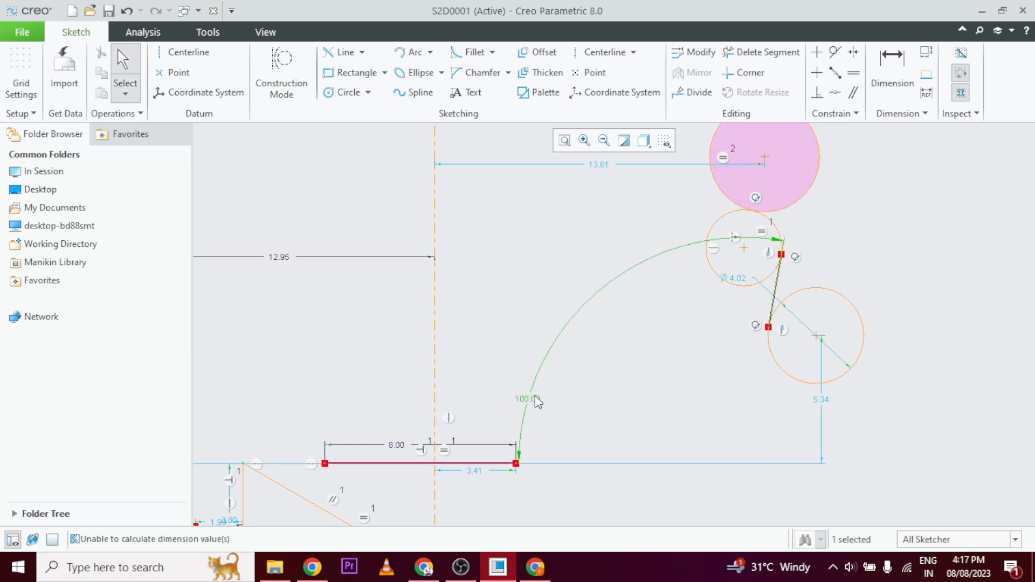
click(936, 309)
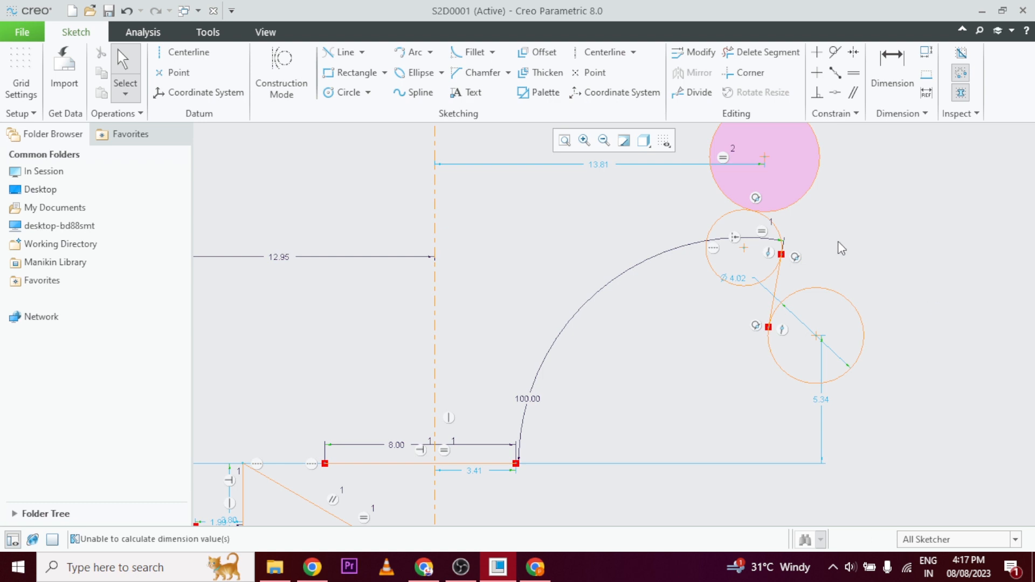
drag(763, 158, 805, 169)
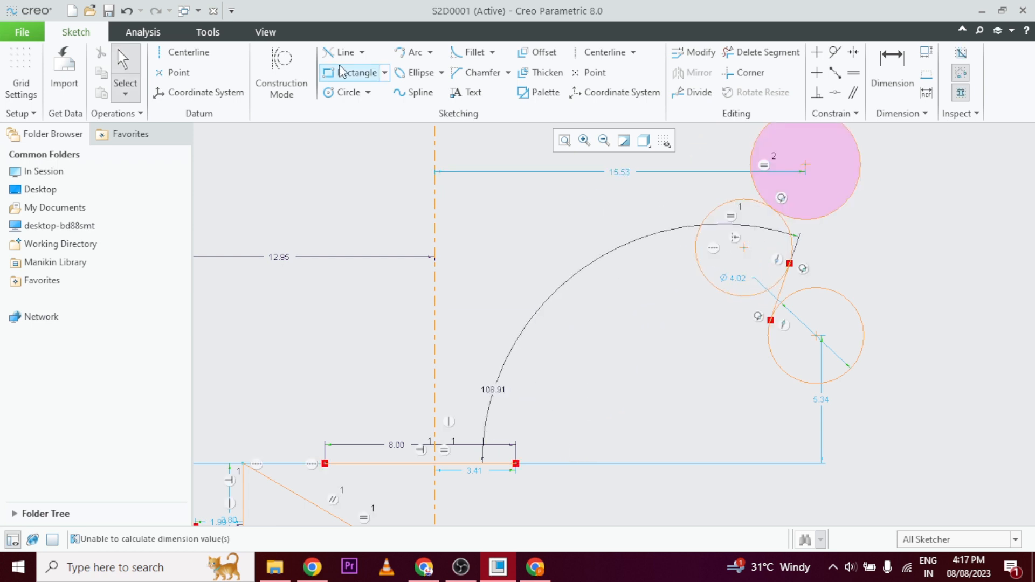
Draw a 3-point arc of about 4.35 radius joining the right sides of the upper and lower circles.
click(430, 51)
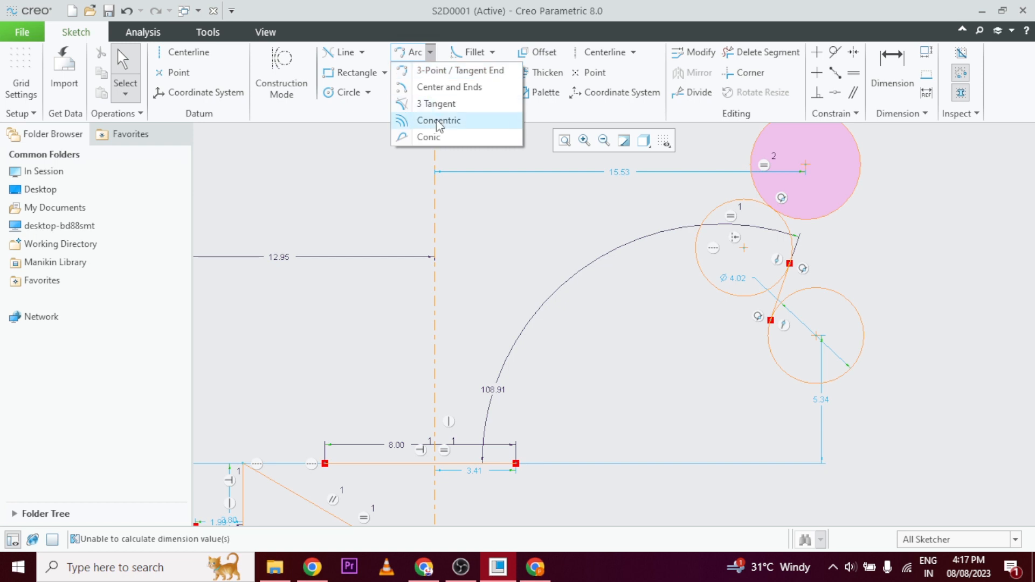
click(448, 71)
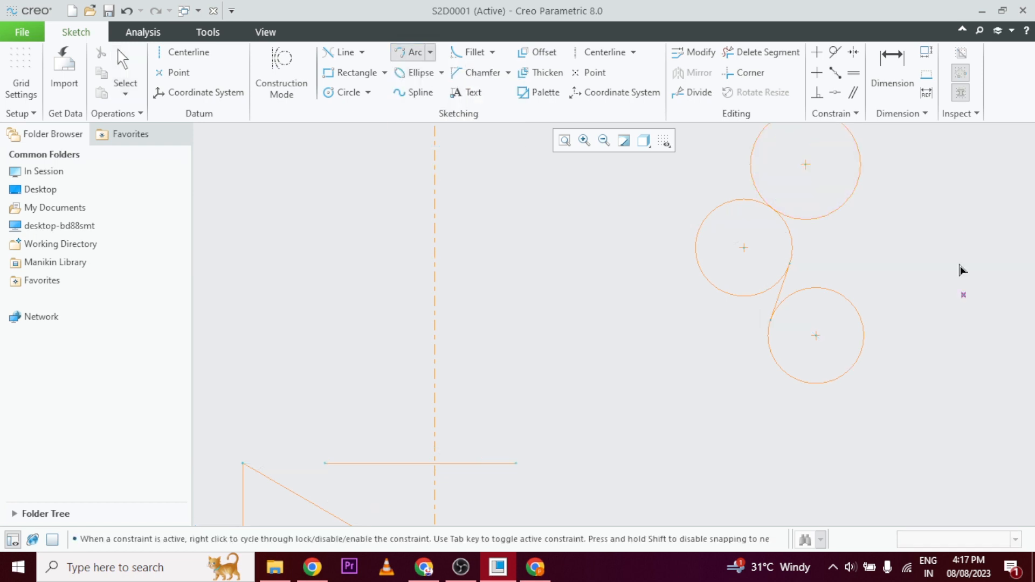
click(858, 186)
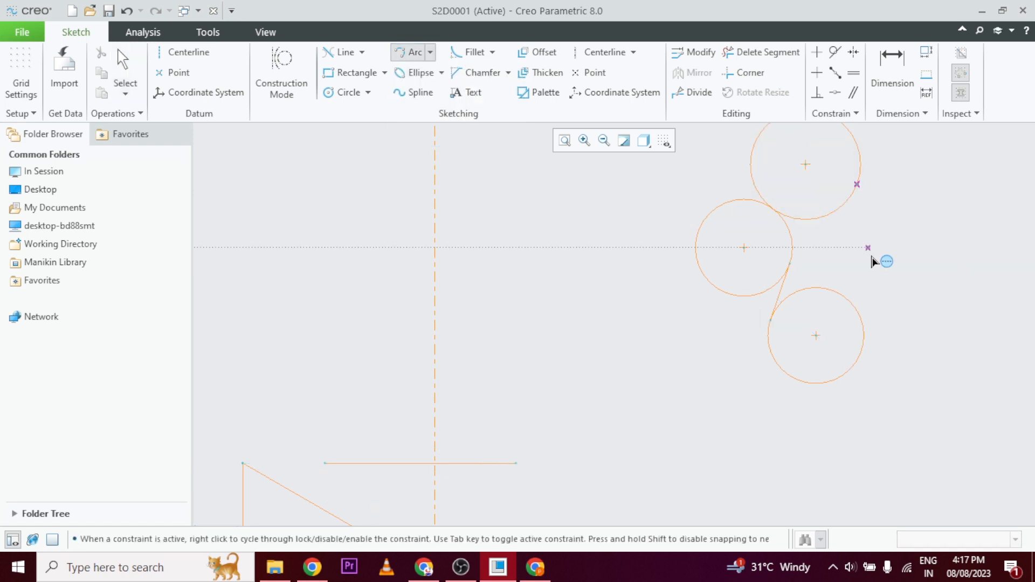
click(862, 314)
click(891, 255)
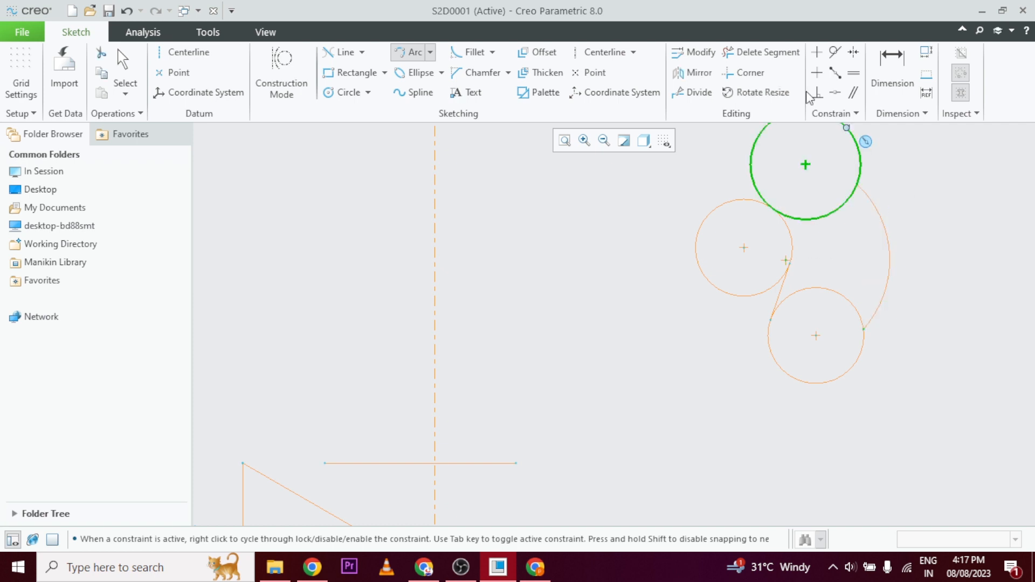
Apply Tangent constraints between the new arc and both the upper and lower circles.
click(833, 56)
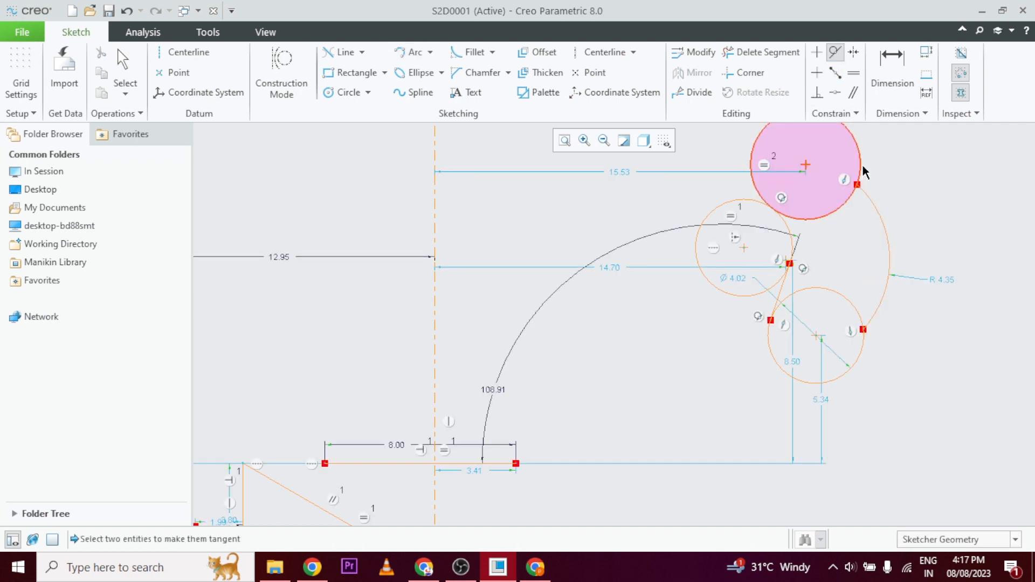
click(872, 201)
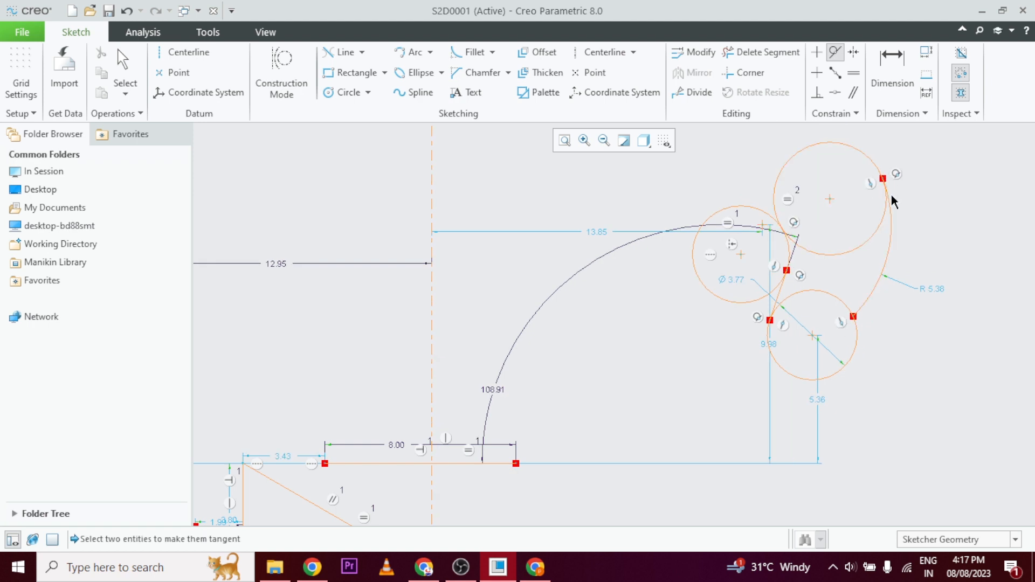
click(856, 343)
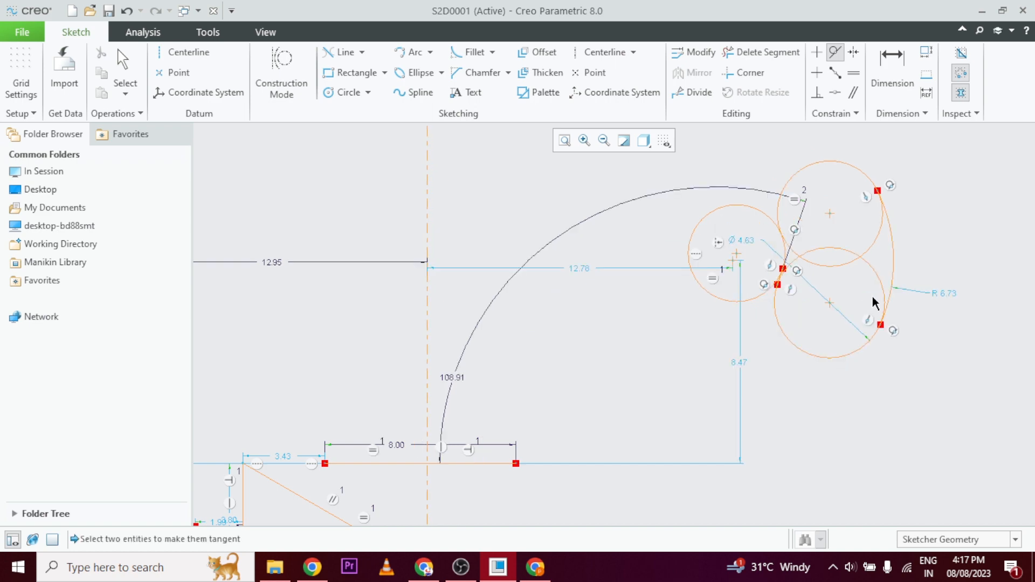
click(890, 257)
scroll(910, 233, down, 3)
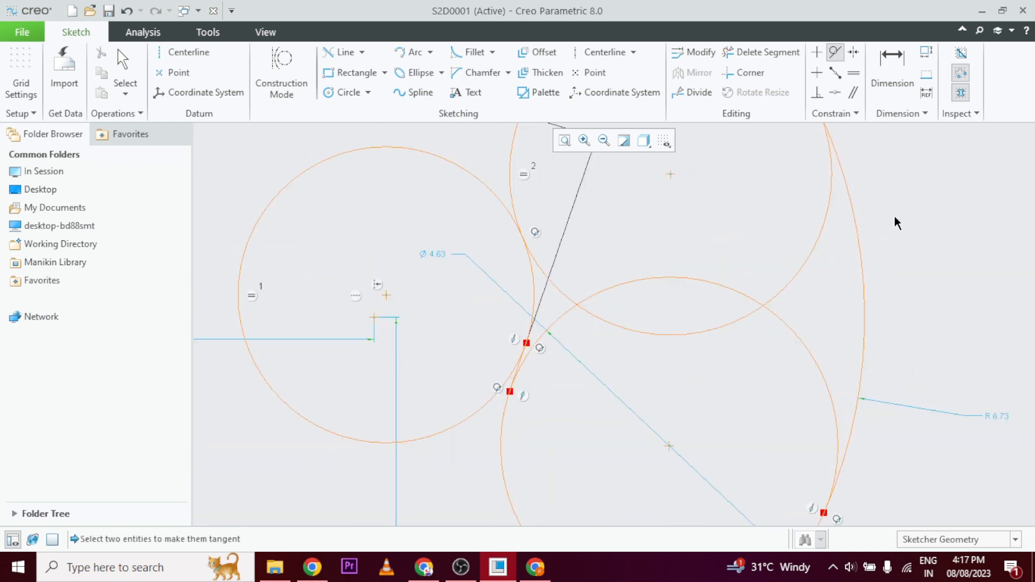
scroll(846, 284, up, 2)
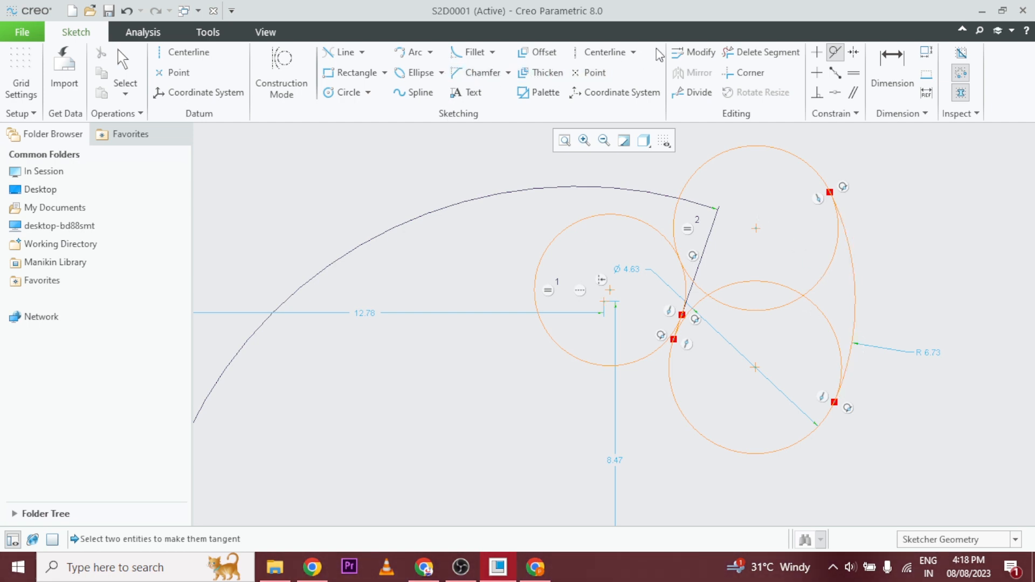
Trim the overlapping inner segments and the outer part of the left circle, leaving one closed outline of tangent arcs.
click(762, 53)
mouse_move(797, 252)
mouse_down()
mouse_move(828, 298)
mouse_move(800, 339)
mouse_move(752, 254)
mouse_up()
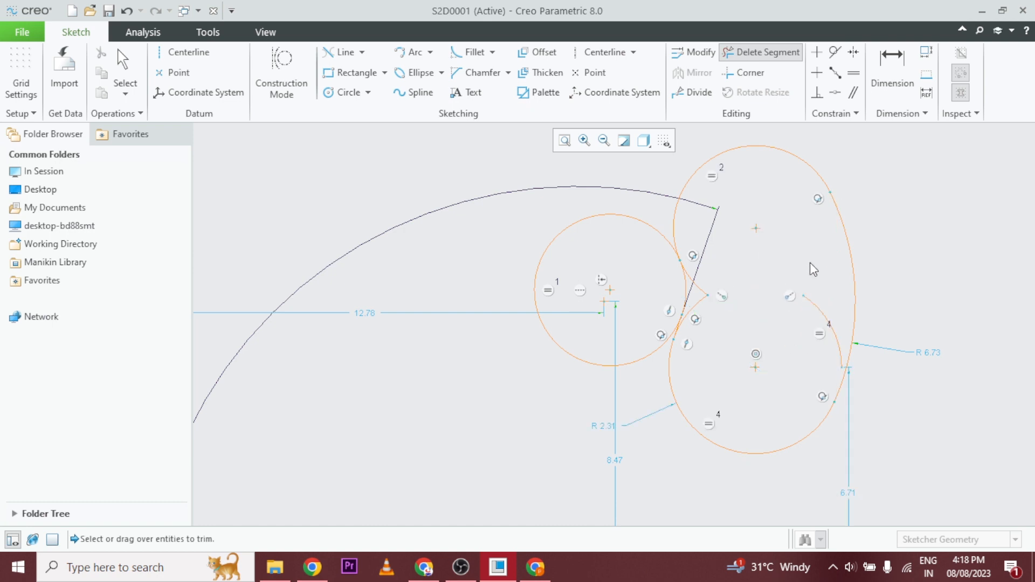
mouse_move(813, 269)
mouse_down()
mouse_move(805, 354)
mouse_move(833, 288)
mouse_up()
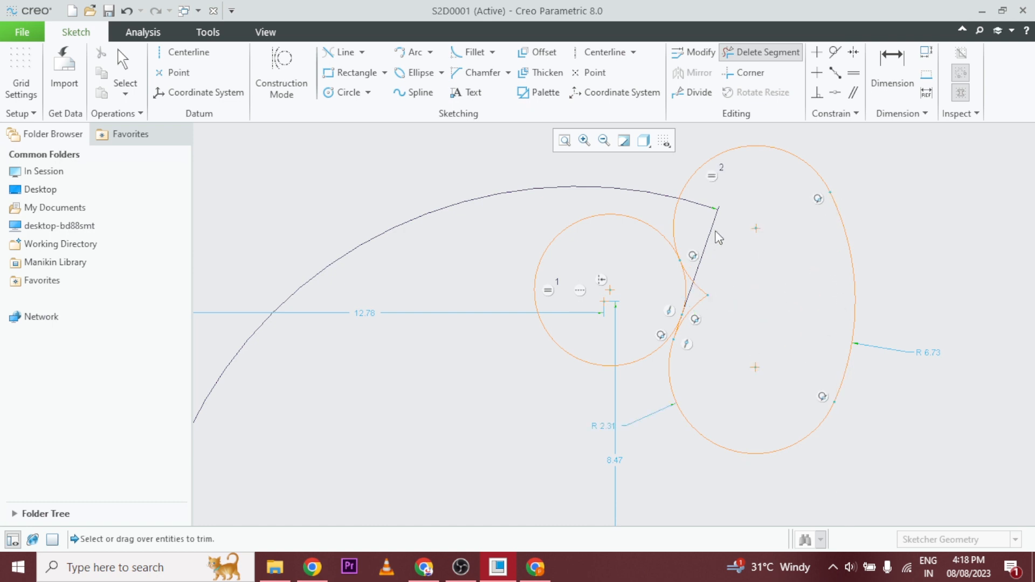
mouse_move(718, 237)
mouse_down()
mouse_move(704, 324)
mouse_move(704, 296)
mouse_up()
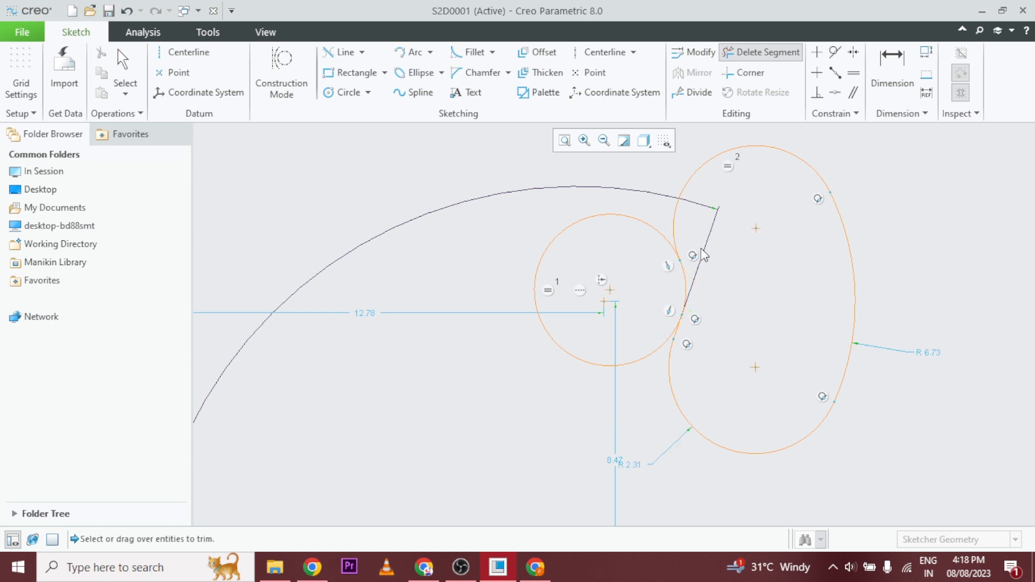
drag(642, 217, 628, 325)
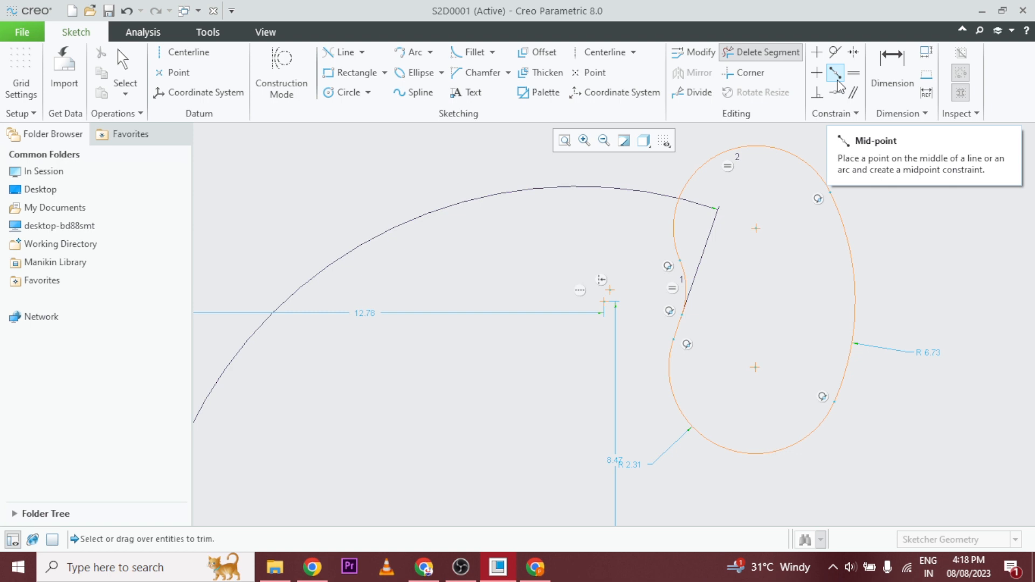
Draw a long horizontal line in the empty area above the trimmed outline, right of the vertical centerline.
scroll(750, 358, up, 5)
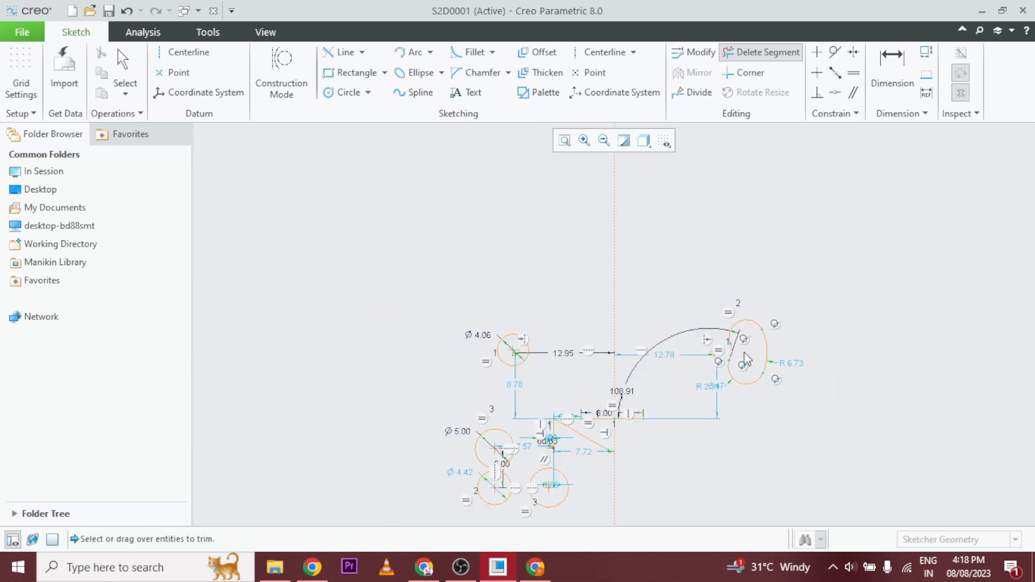
scroll(872, 245, down, 4)
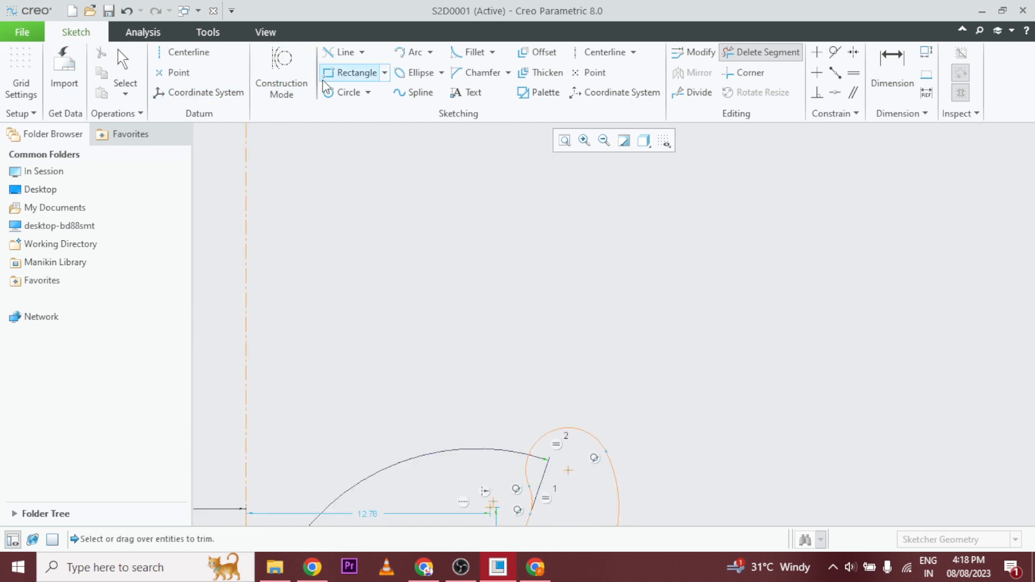
click(361, 51)
click(358, 72)
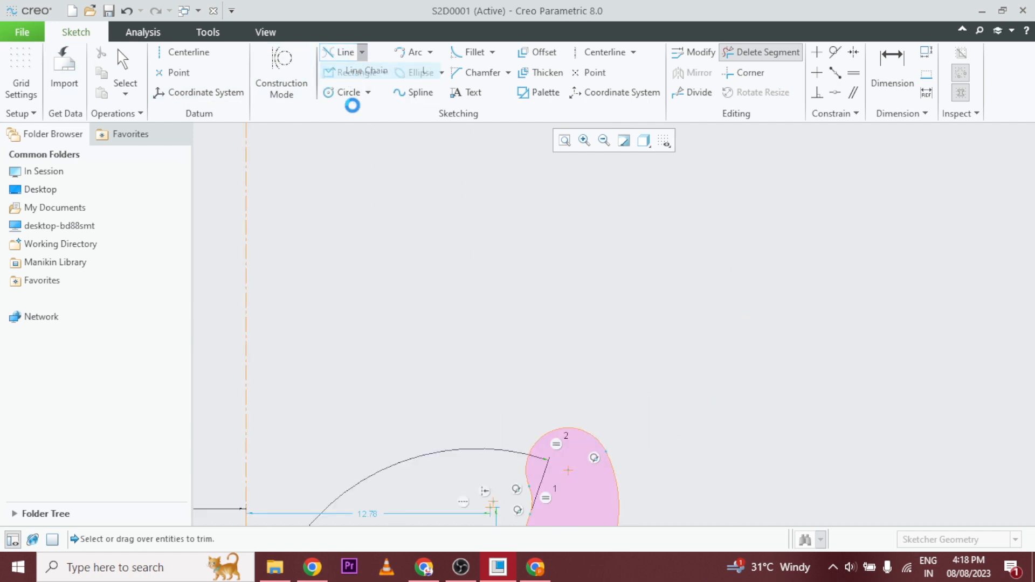
click(399, 276)
click(796, 276)
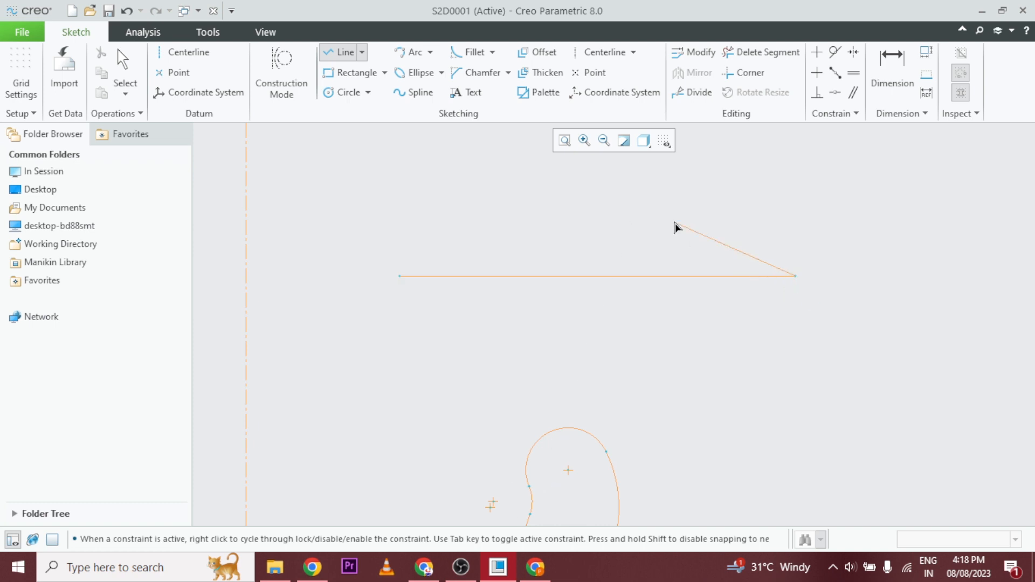
Draw two circles of equal size, one above the horizontal line's right end and one below its left end.
click(349, 92)
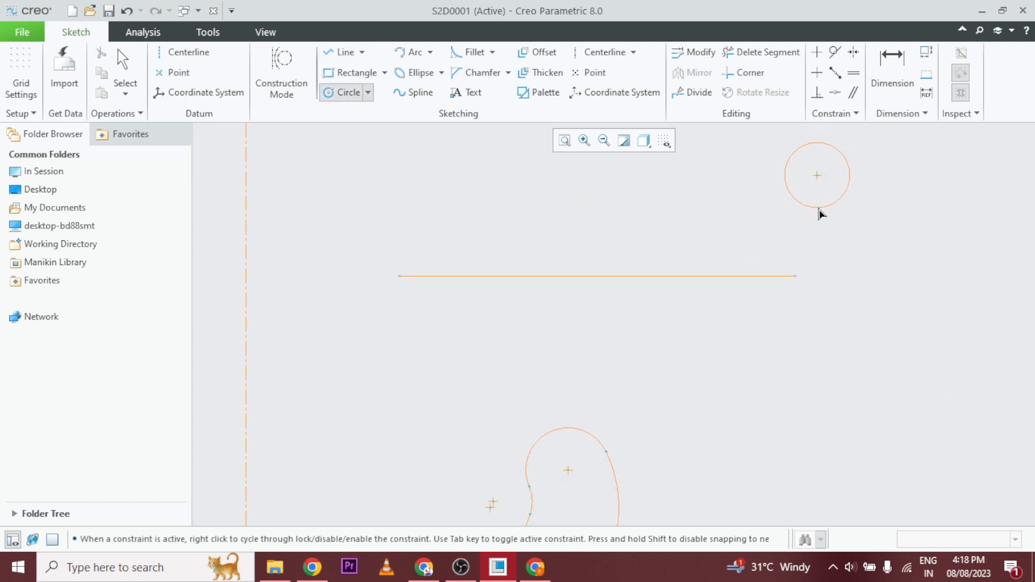
click(818, 209)
click(413, 385)
click(435, 407)
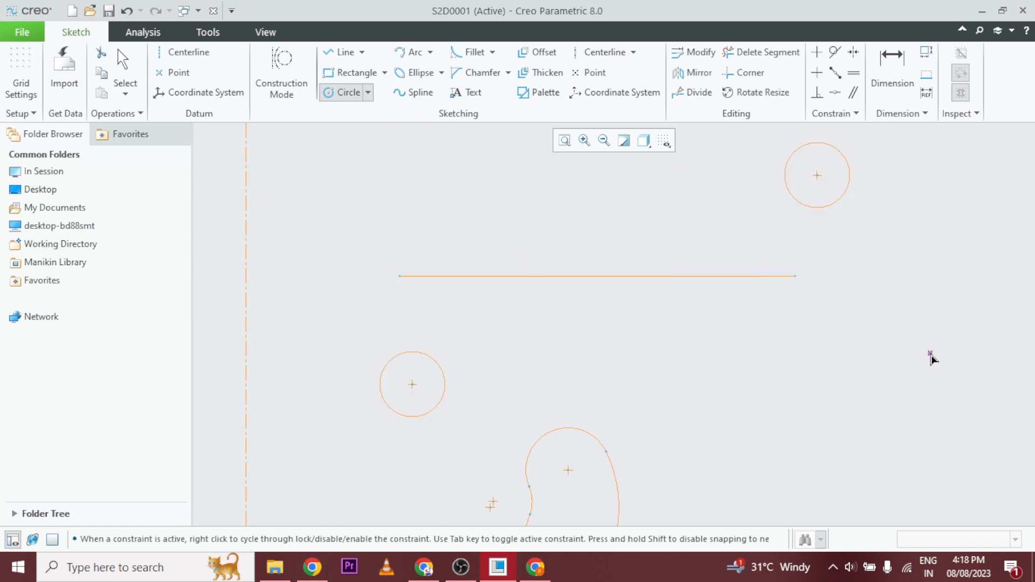
Apply a Mid-point constraint placing the upper circle's center at the midpoint of the long horizontal line.
middle_click(931, 358)
click(647, 277)
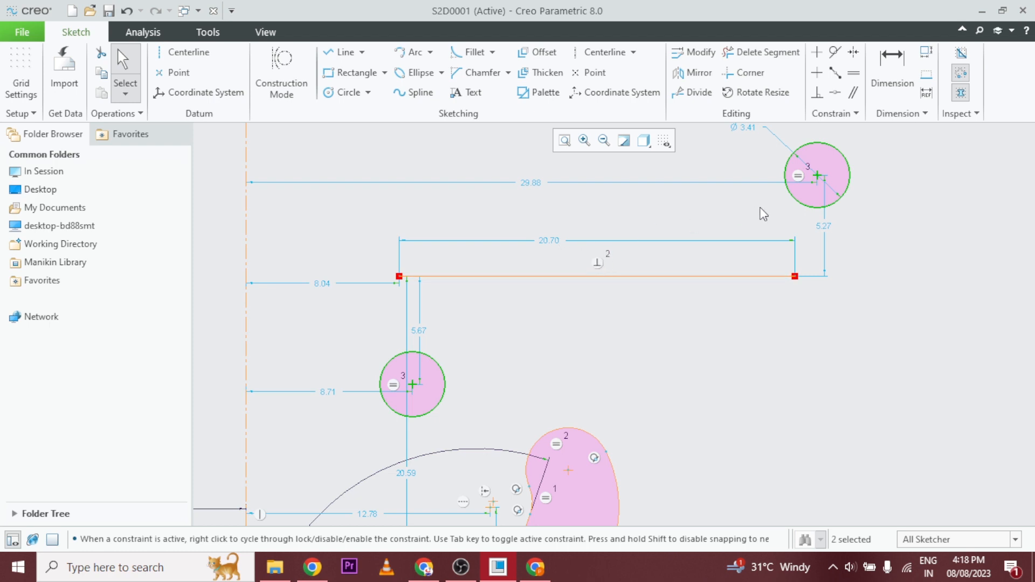
click(837, 73)
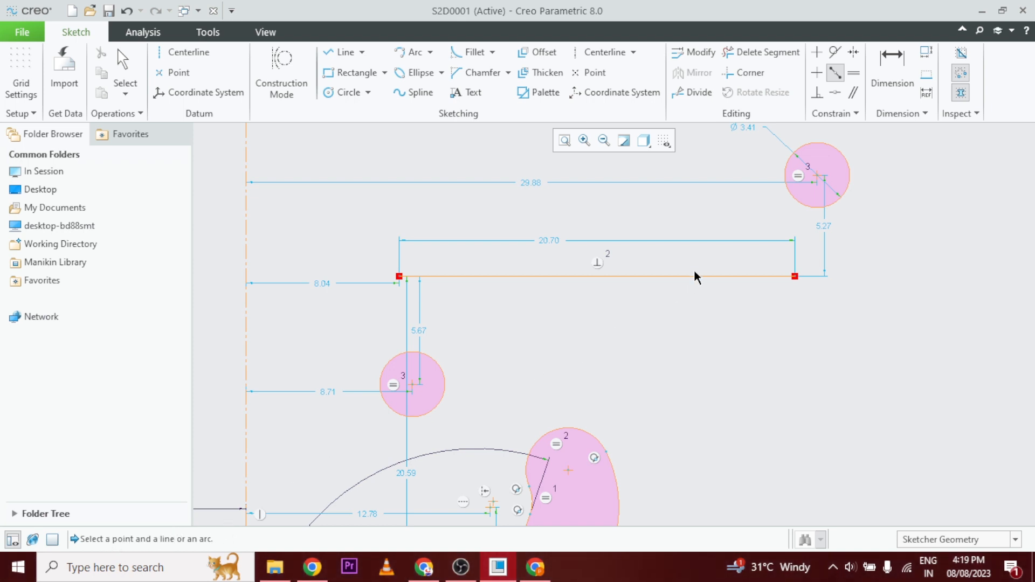
click(817, 177)
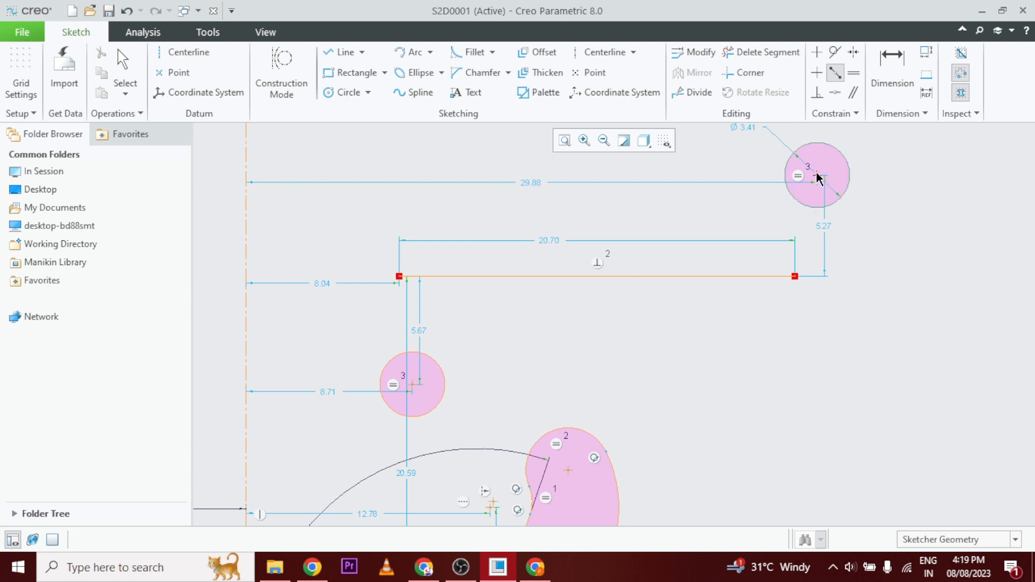
click(555, 278)
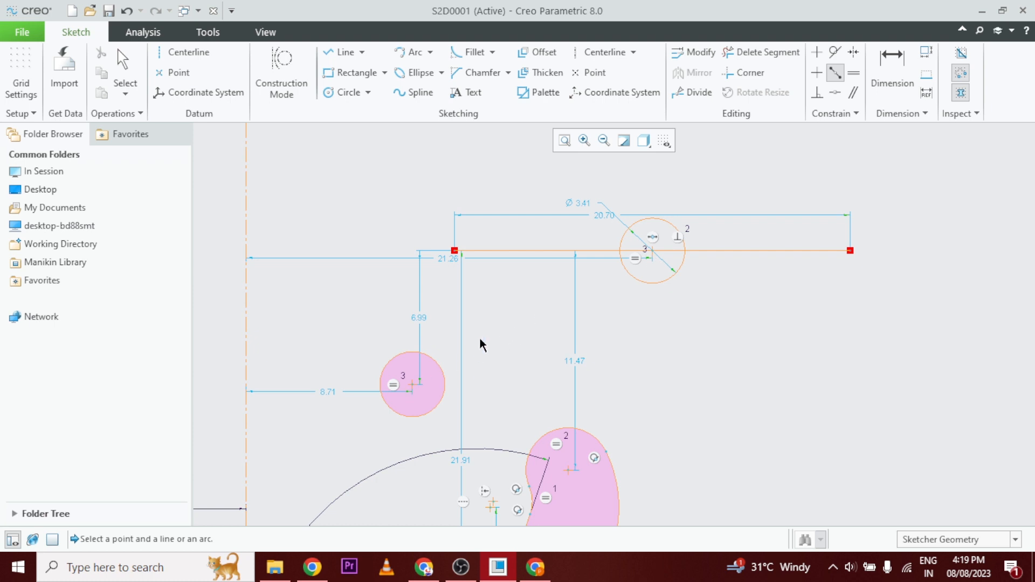
Apply a Mid-point constraint placing the long line's left endpoint at the middle of the short 8.00 horizontal line near the centerline.
click(458, 257)
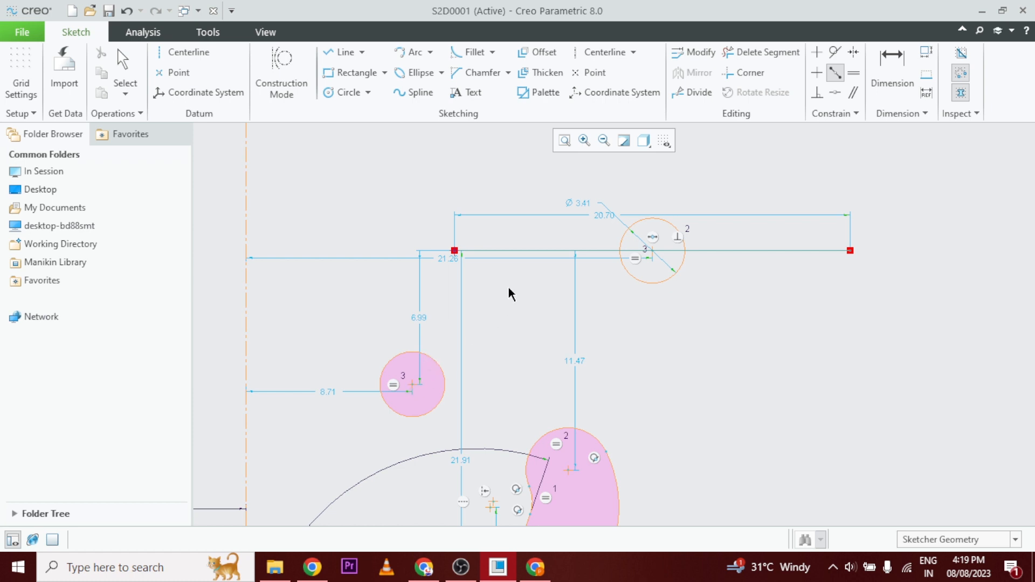
scroll(525, 286, up, 2)
scroll(559, 261, down, 3)
scroll(558, 262, down, 3)
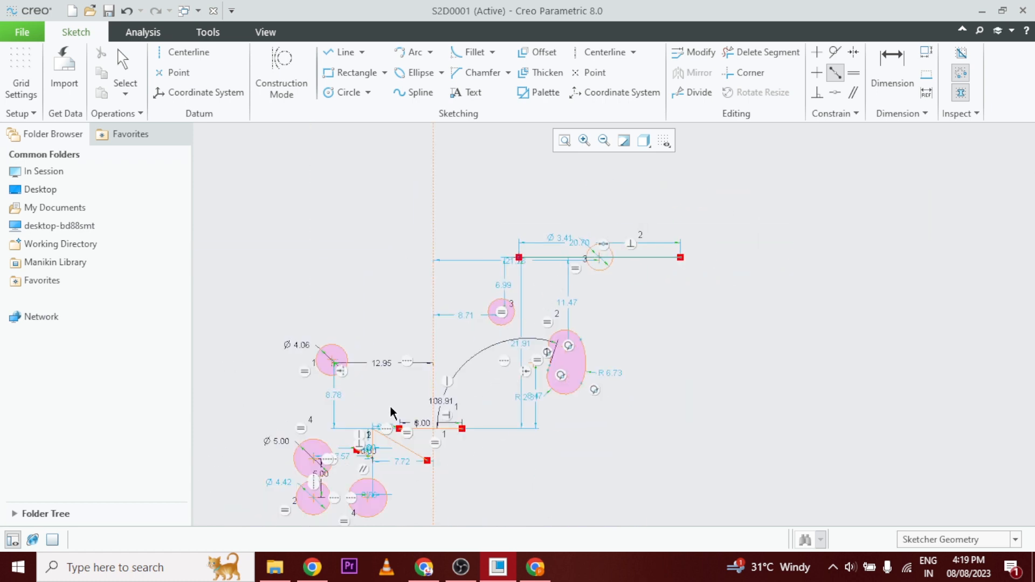
scroll(406, 464, up, 4)
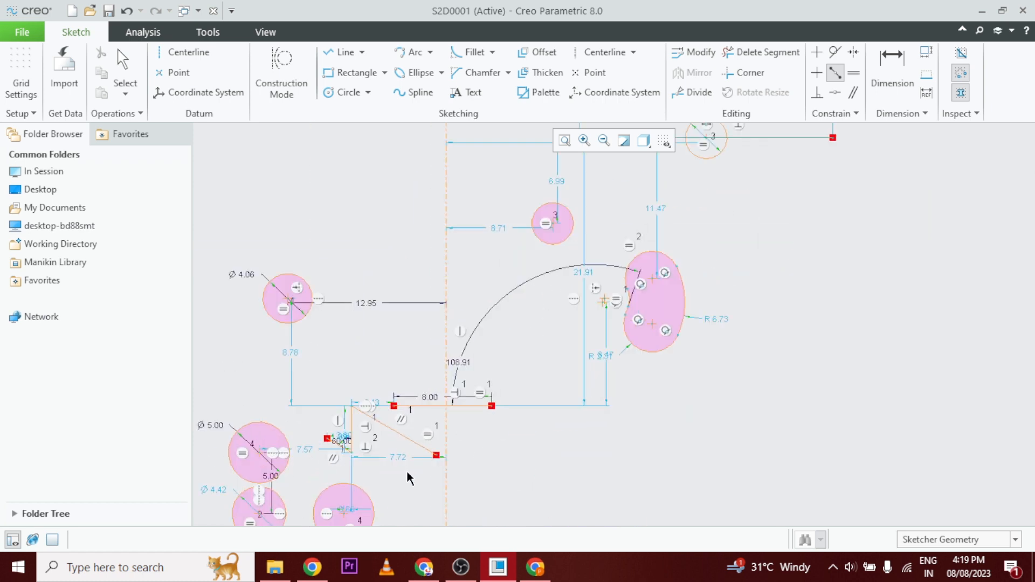
click(439, 390)
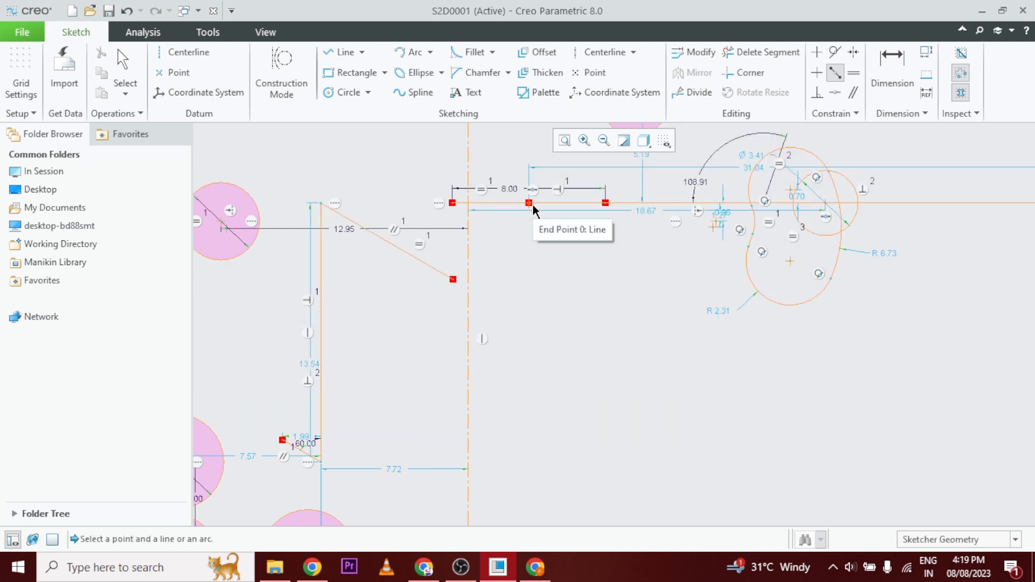
Draw two connected slanted lines beyond the long line's right end, forming an inverted V about 3.9 high with an apex angle of about 64°.
click(834, 94)
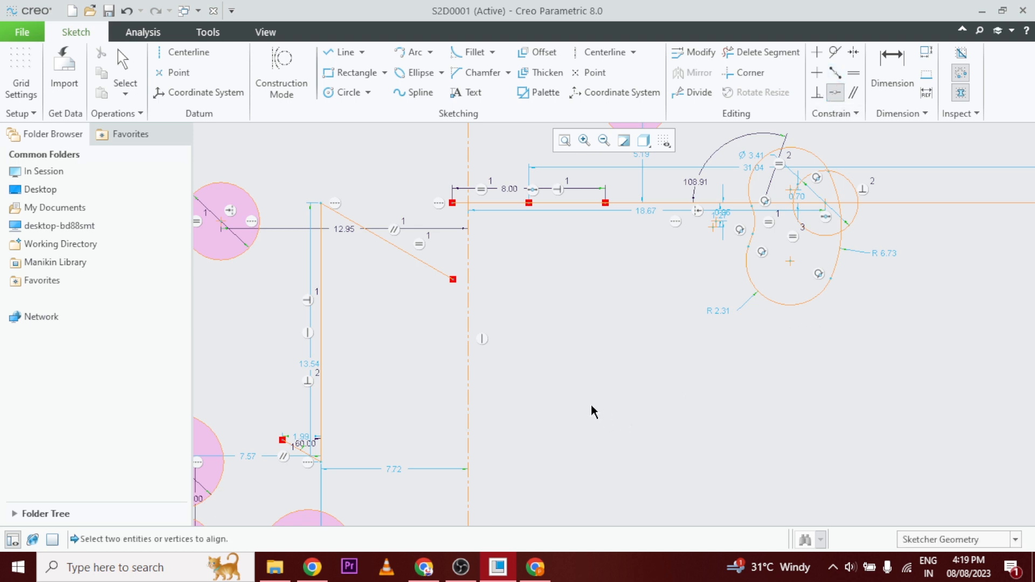
scroll(591, 403, up, 5)
scroll(960, 350, down, 6)
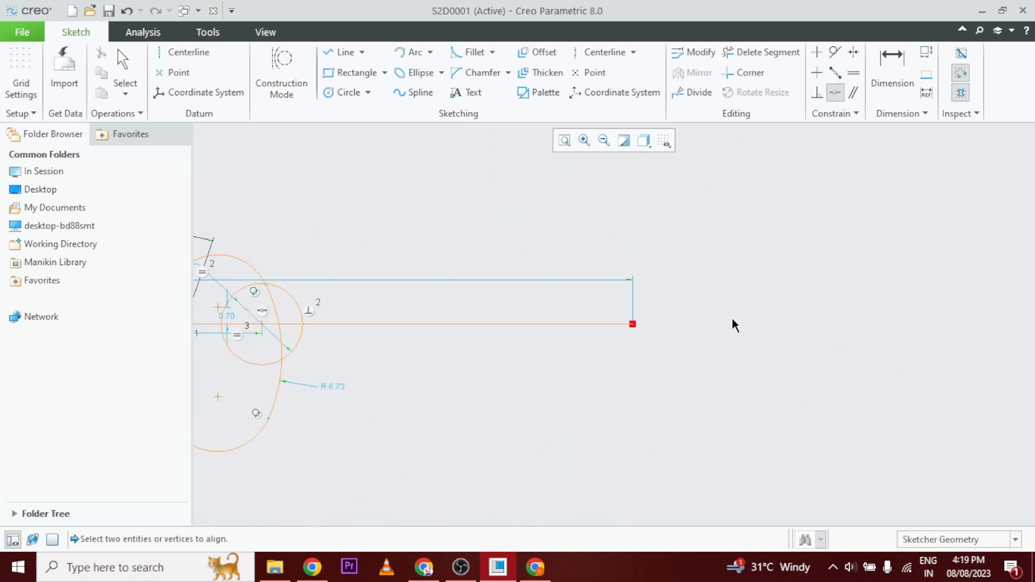
click(339, 52)
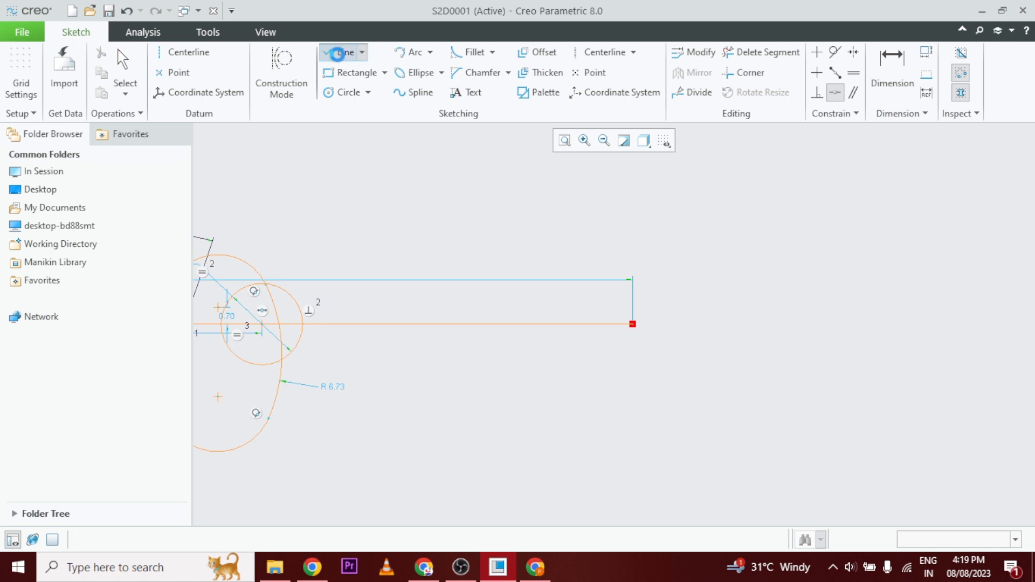
click(694, 324)
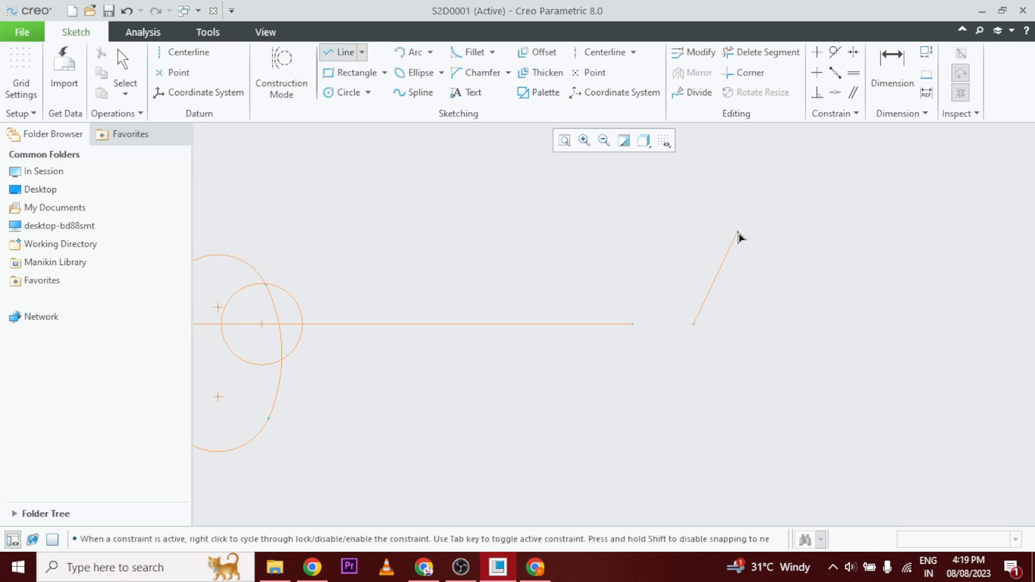
click(738, 232)
click(820, 334)
Draw a circle to the right of the inverted V, matching the radius of the closed outline's end arcs.
click(345, 92)
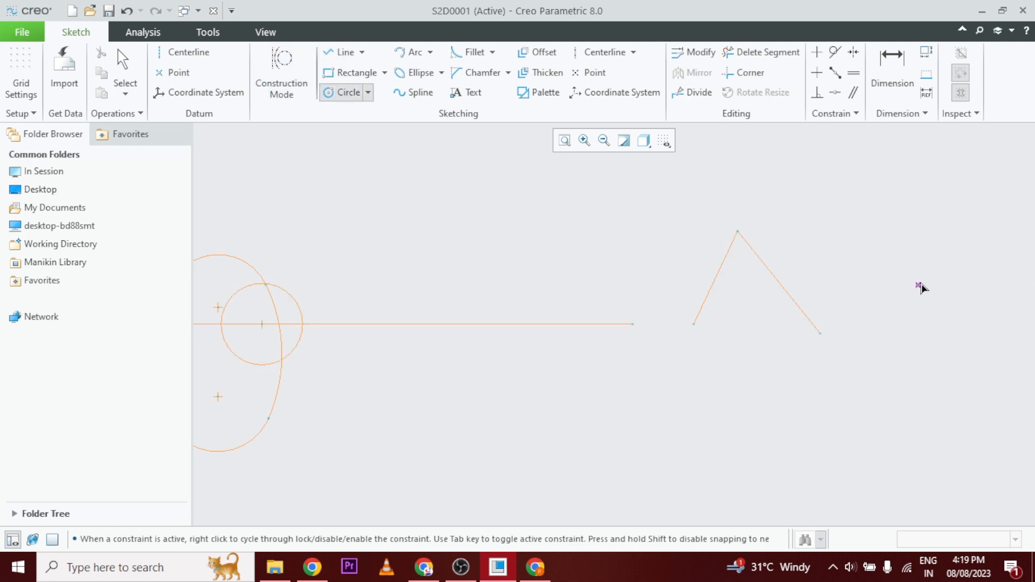
click(921, 252)
click(937, 305)
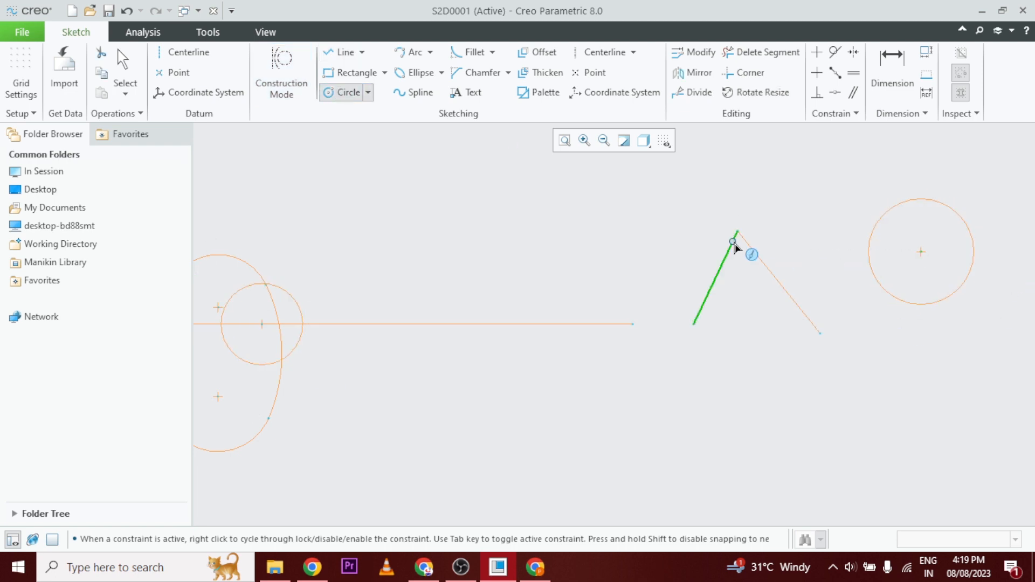
middle_click(788, 157)
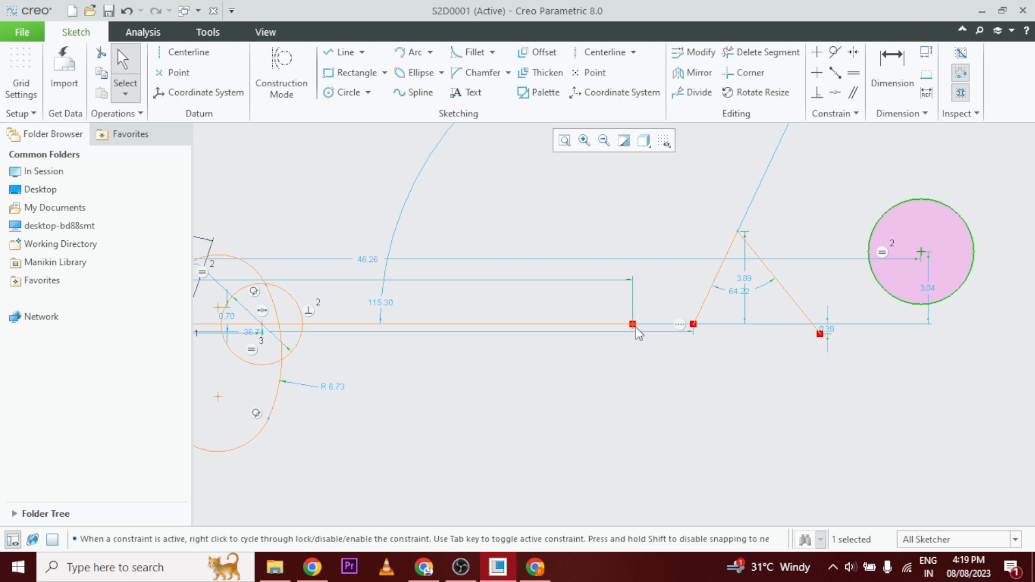
Hide the sketch dimensions and make the inverted V's left endpoint coincident with the long horizontal line's right endpoint.
click(658, 146)
click(691, 175)
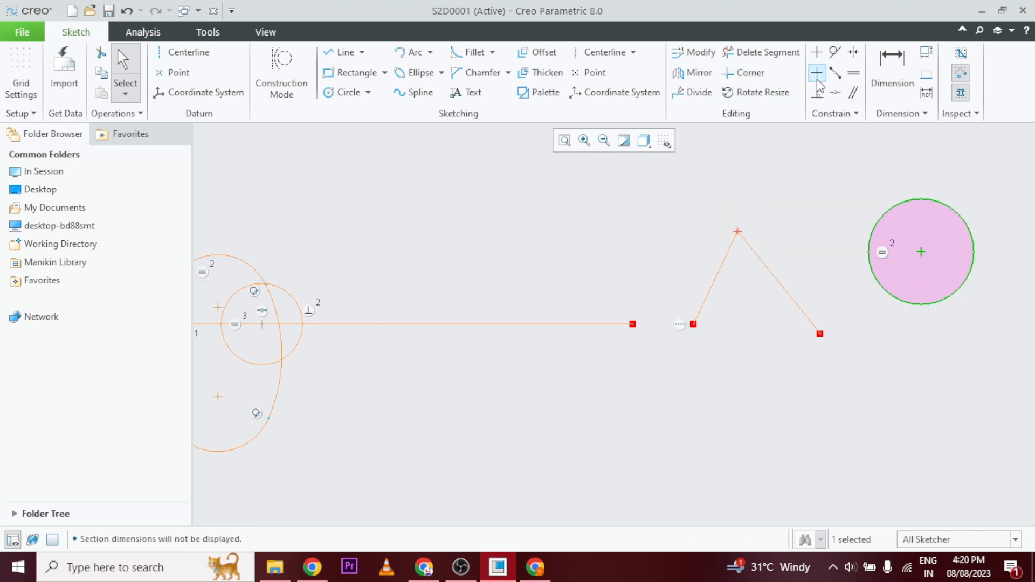
click(836, 93)
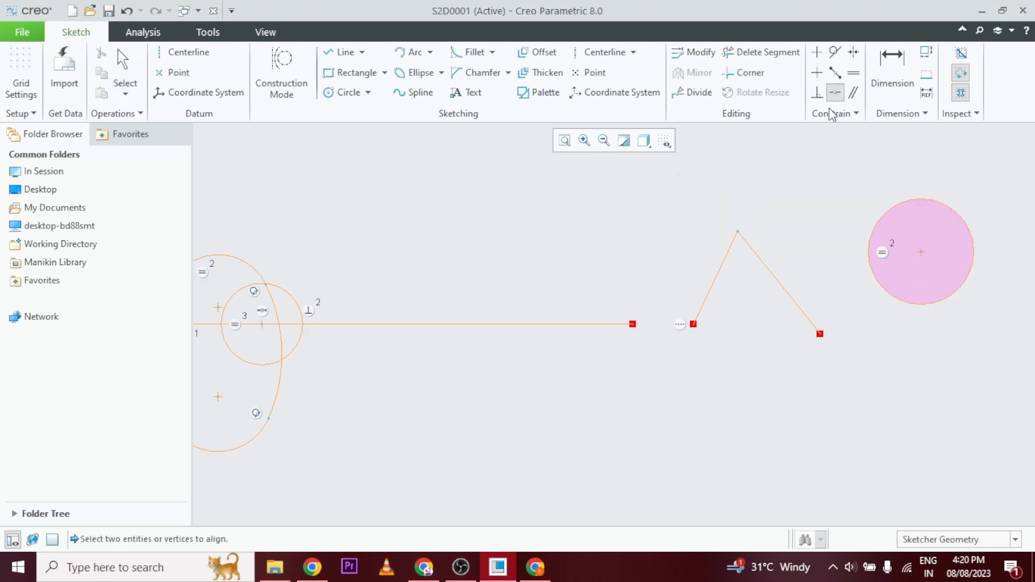
click(695, 324)
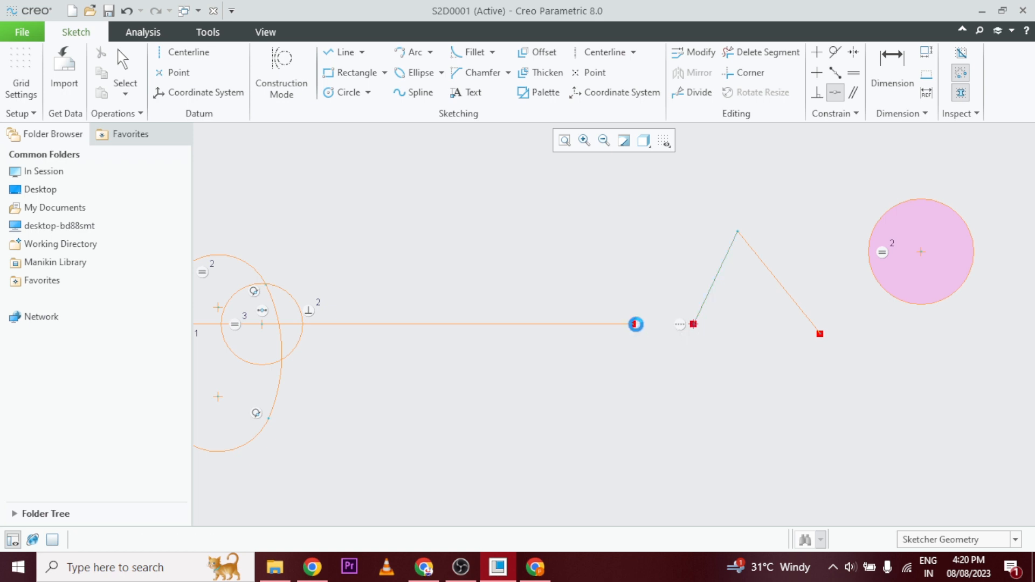
click(635, 324)
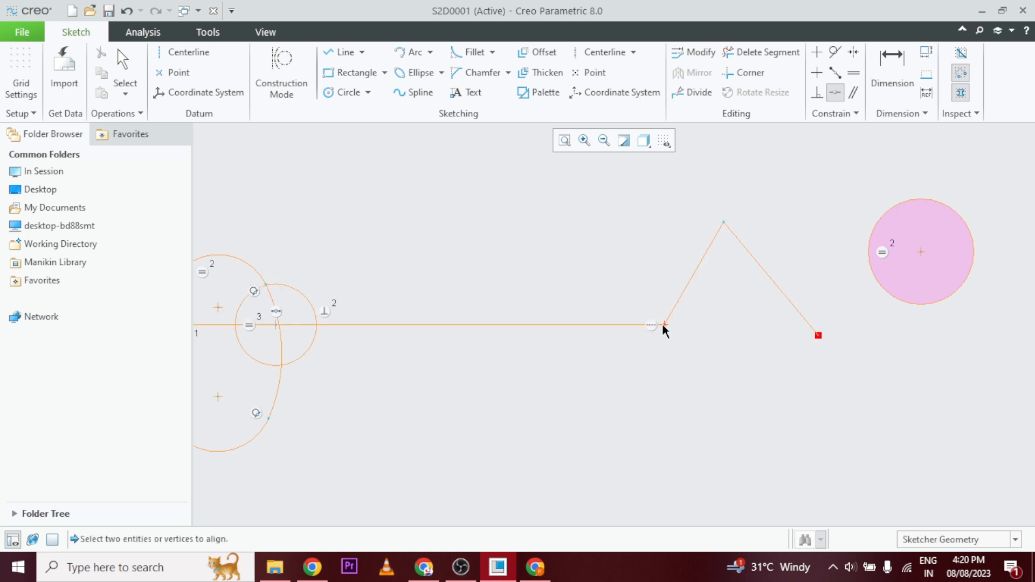
Make the new circle's center coincident with the apex of the inverted V.
click(920, 255)
click(724, 223)
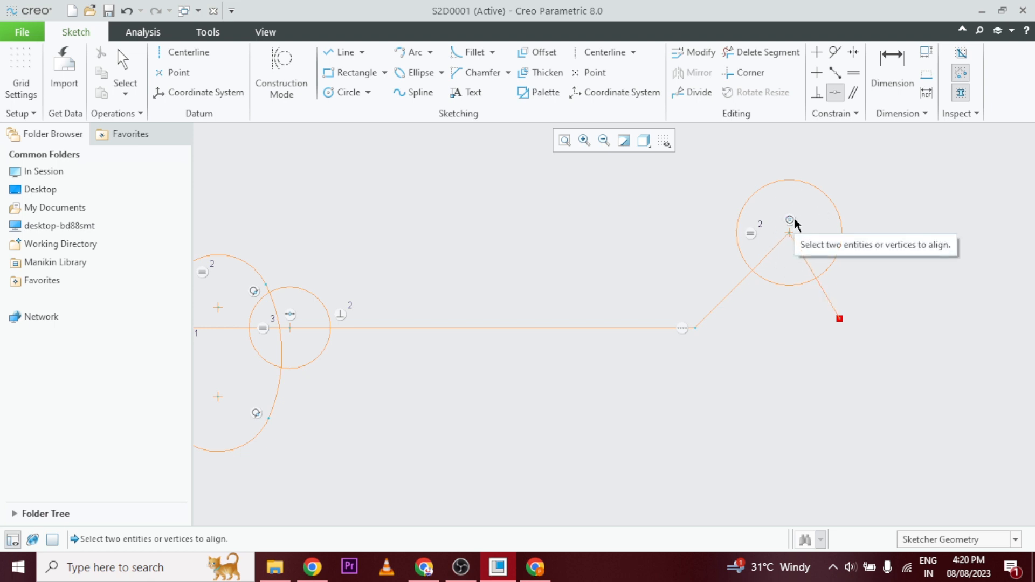
middle_click(794, 220)
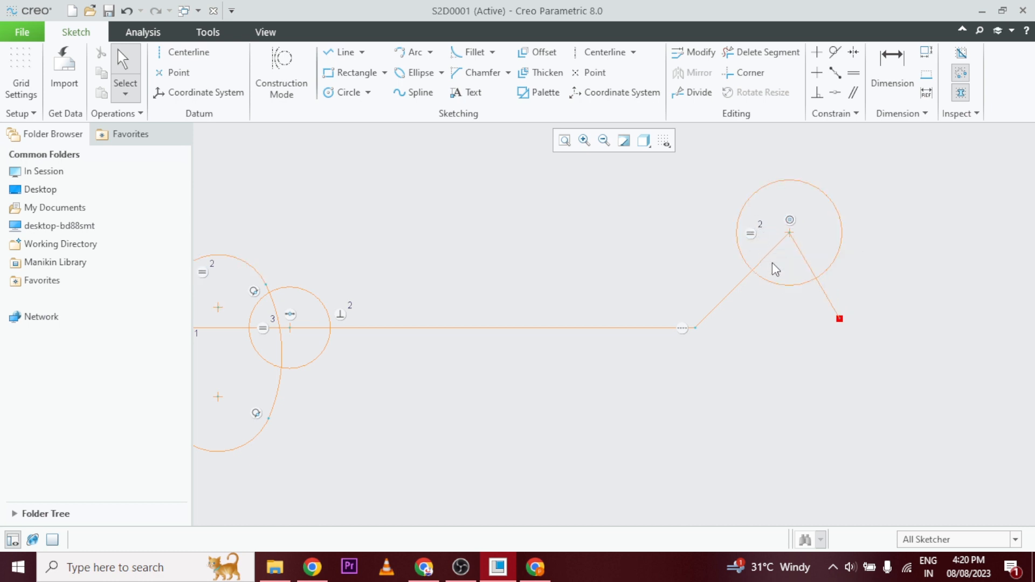
Review the constraint symbols applied across the whole sketch, from the left circles to the inverted V.
scroll(775, 268, down, 2)
scroll(775, 268, up, 4)
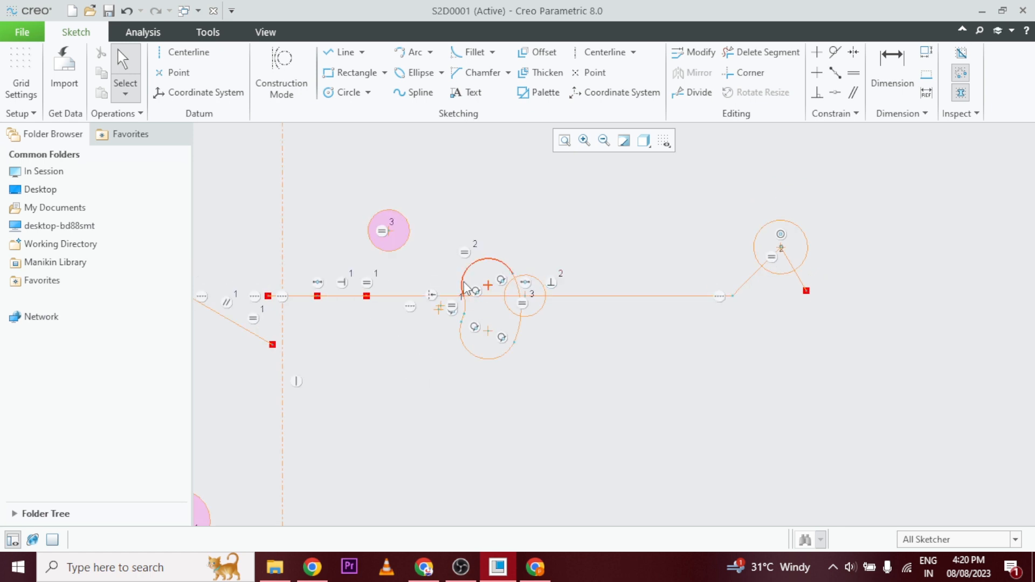
scroll(577, 342, up, 2)
scroll(513, 295, down, 3)
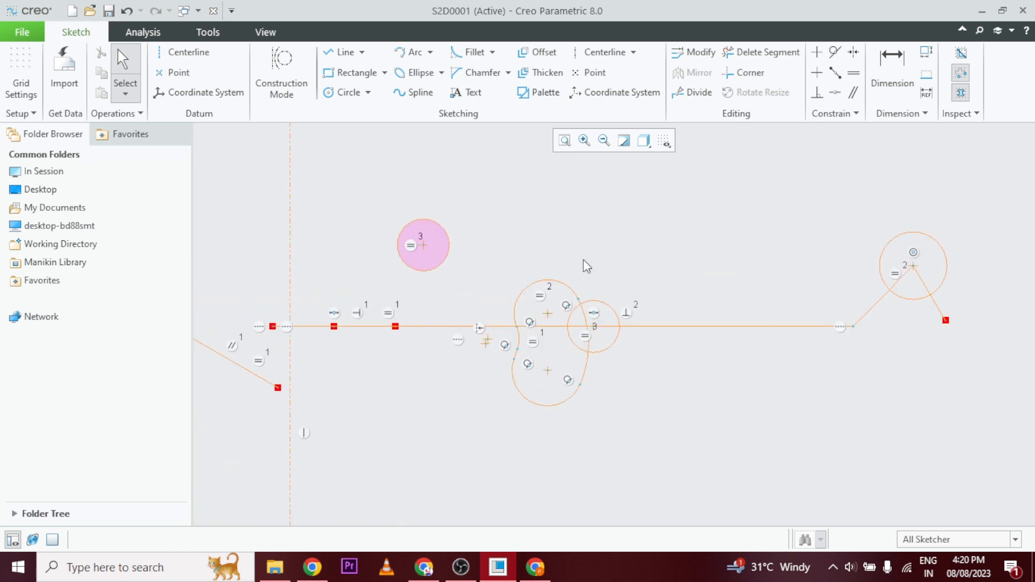
scroll(587, 265, up, 3)
scroll(607, 249, down, 1)
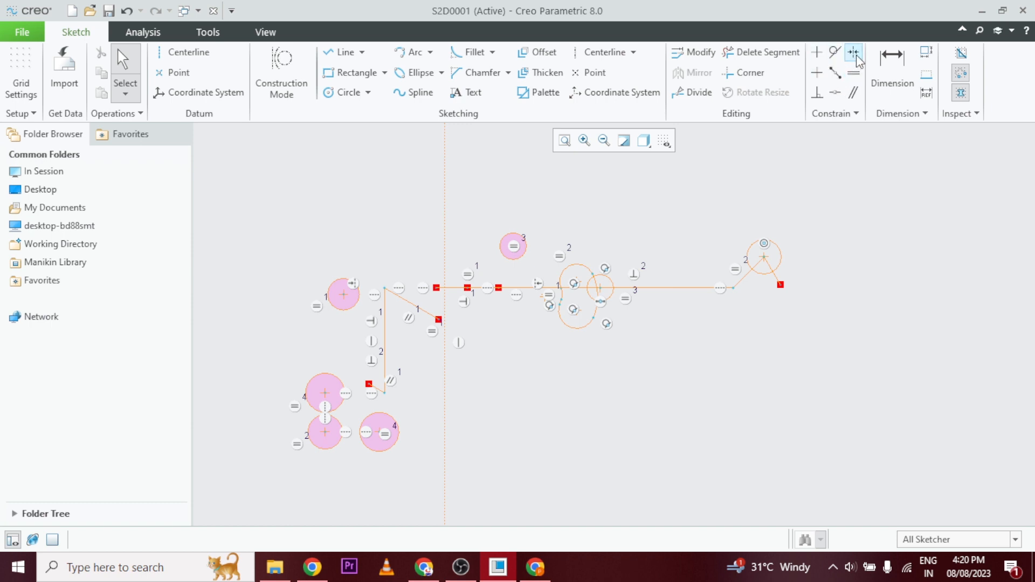
scroll(827, 299, down, 1)
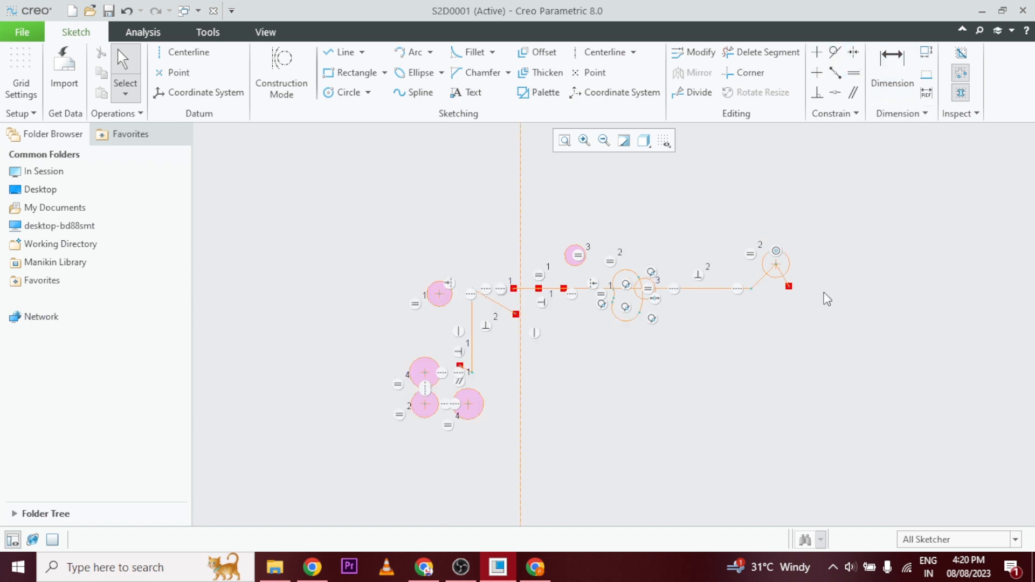
scroll(833, 280, down, 1)
scroll(849, 290, up, 6)
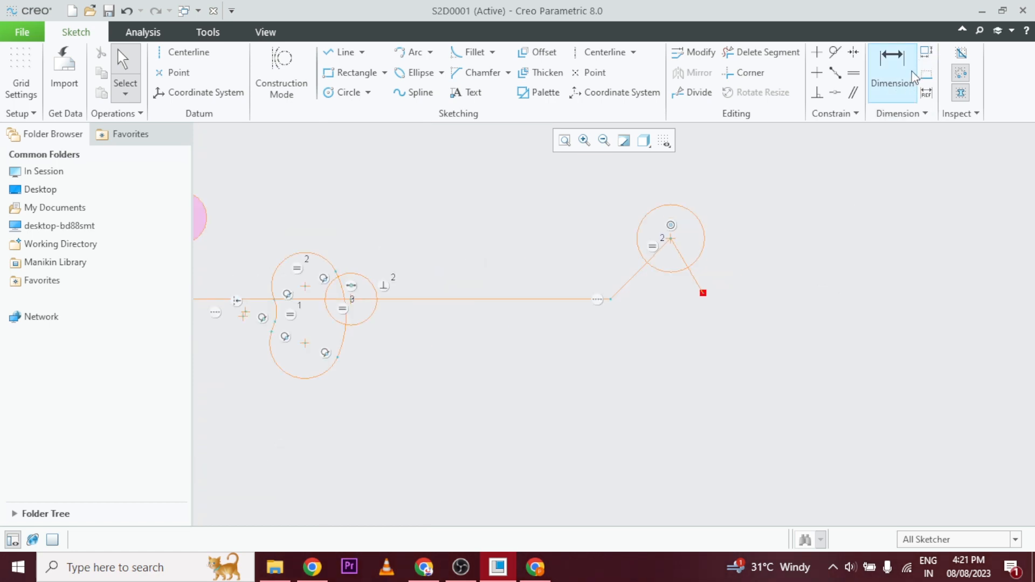
Turn the sketch's dimension display back on and prepare to dimension the inverted V.
click(894, 73)
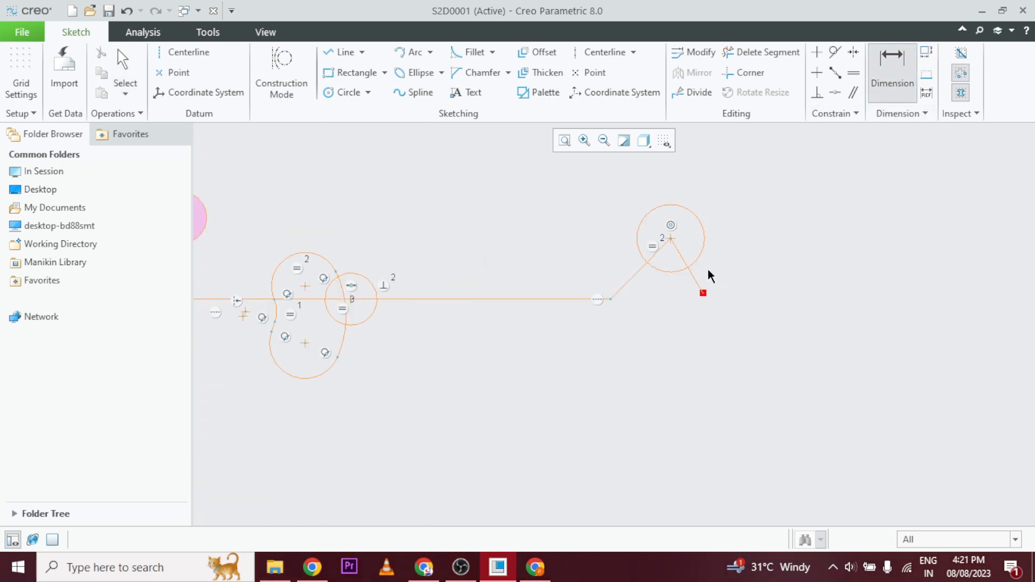
click(664, 141)
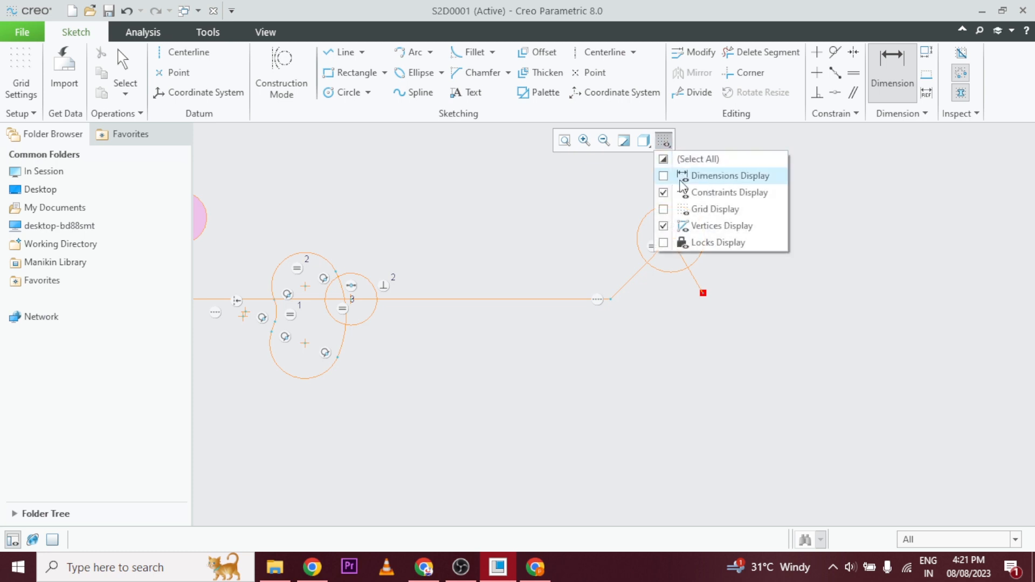
click(680, 178)
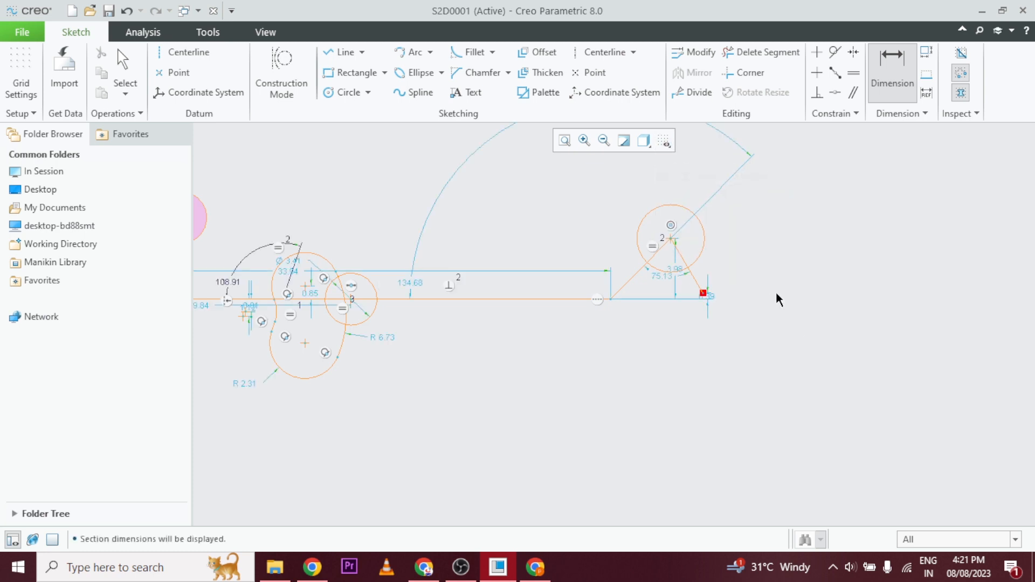
scroll(716, 244, up, 5)
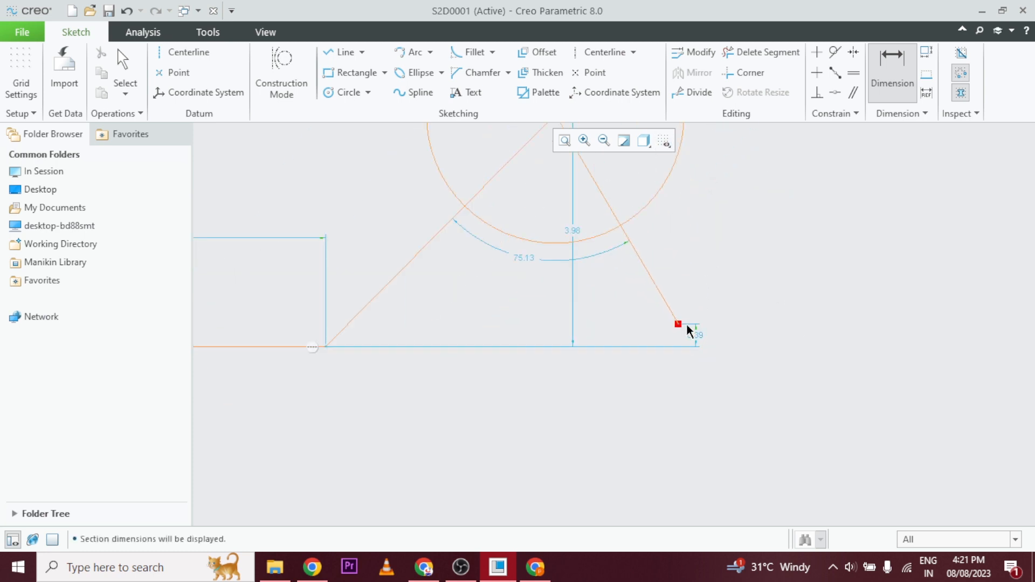
scroll(686, 322, down, 3)
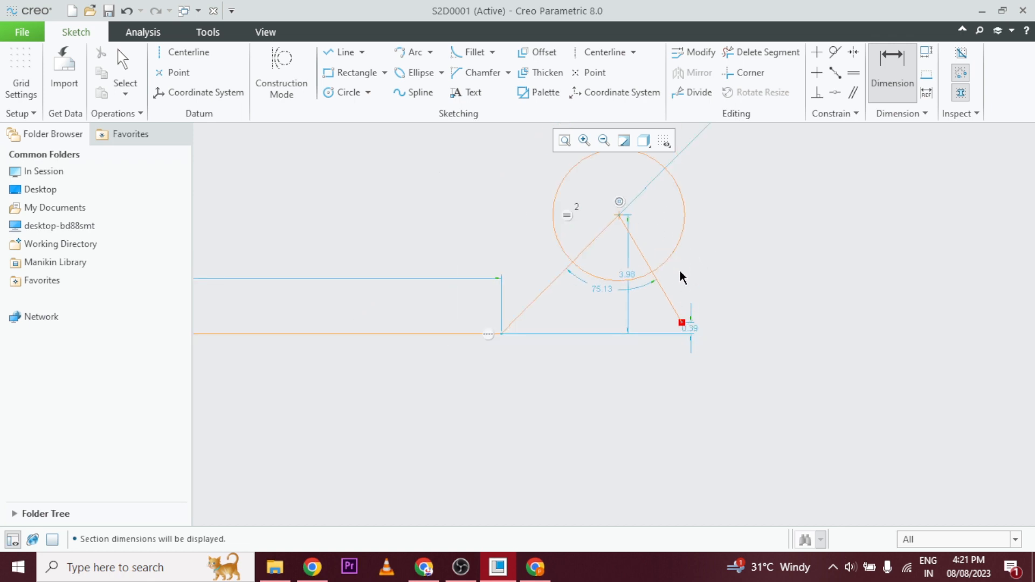
scroll(703, 263, down, 2)
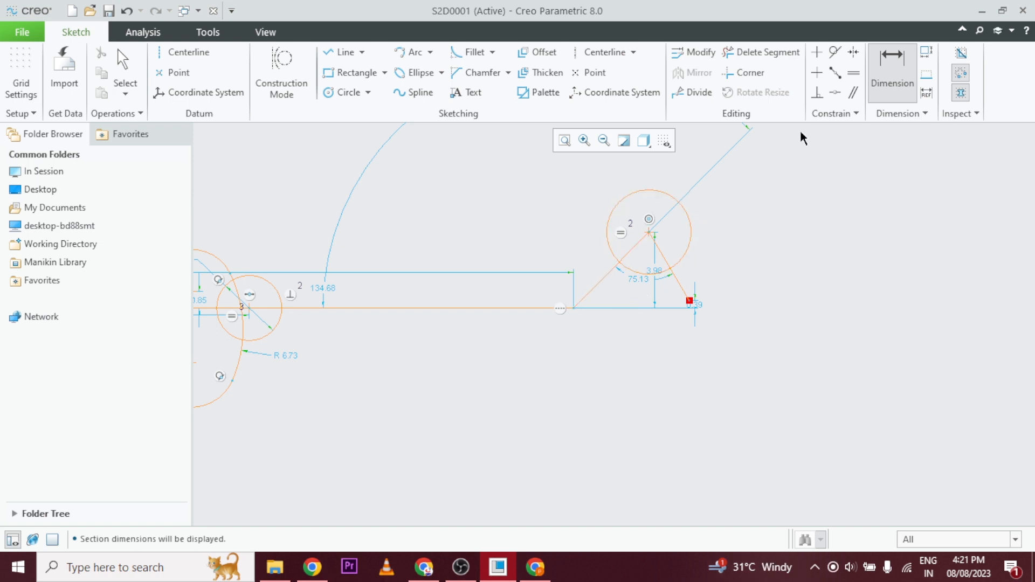
Dimension the reflex angle between the inverted V's two lines and set it to 270 degrees.
click(892, 76)
click(605, 276)
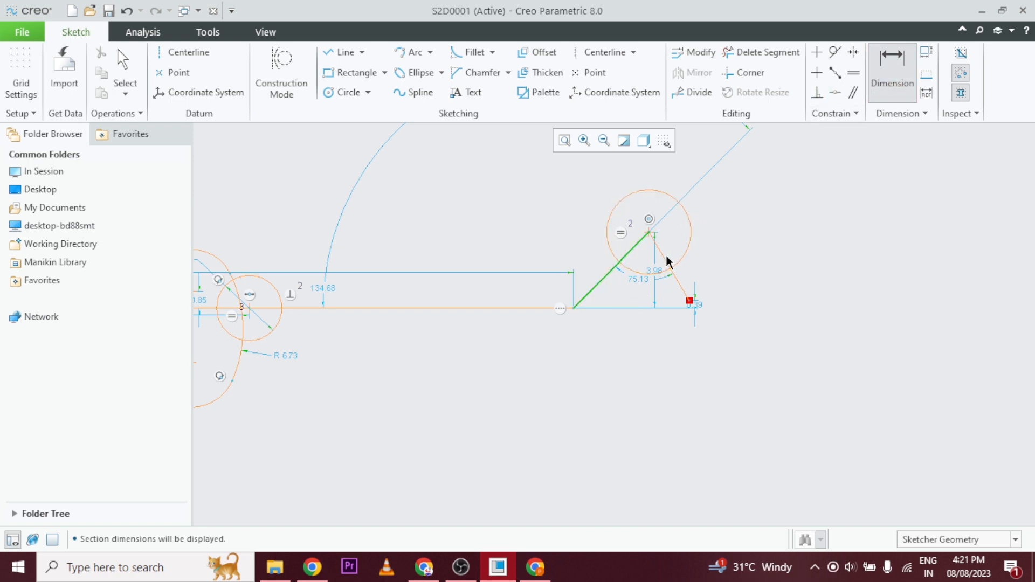
click(677, 276)
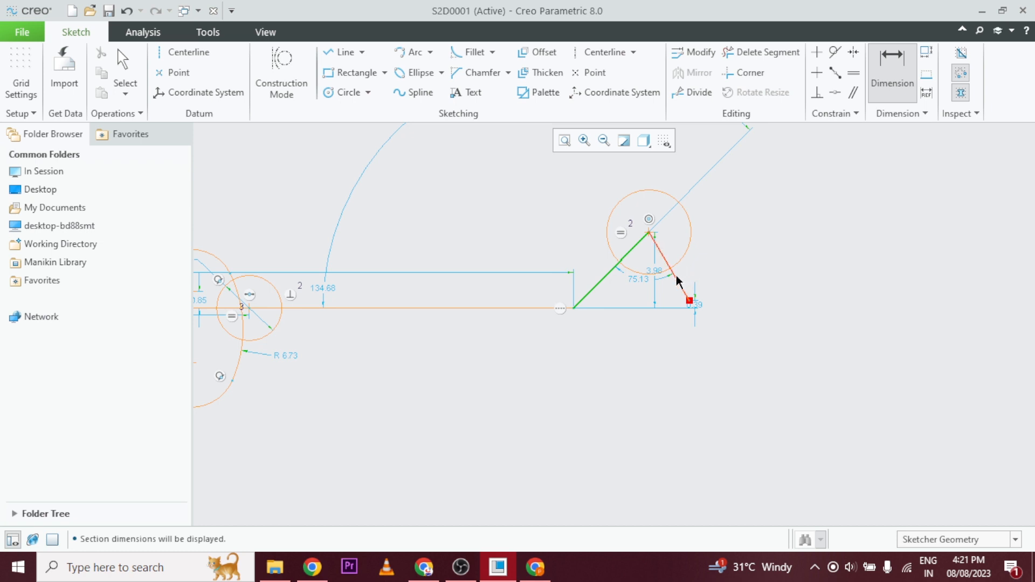
middle_click(636, 169)
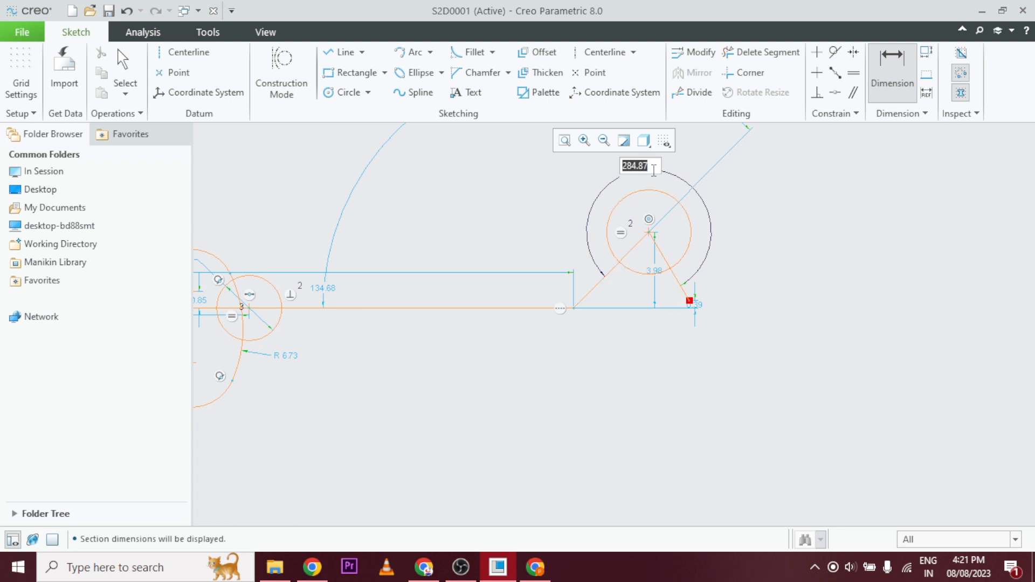
text(27)
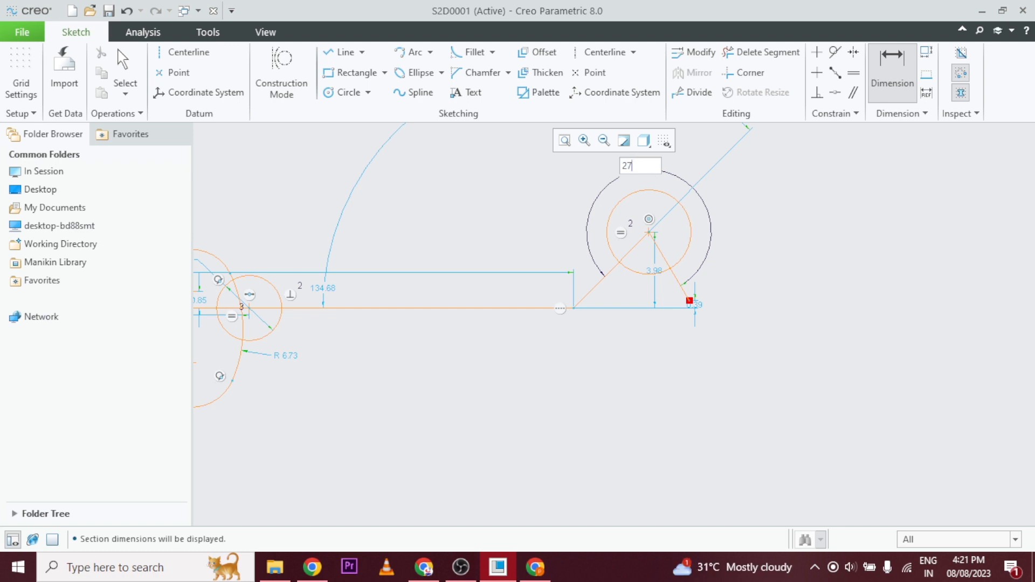
text(0)
key(Return)
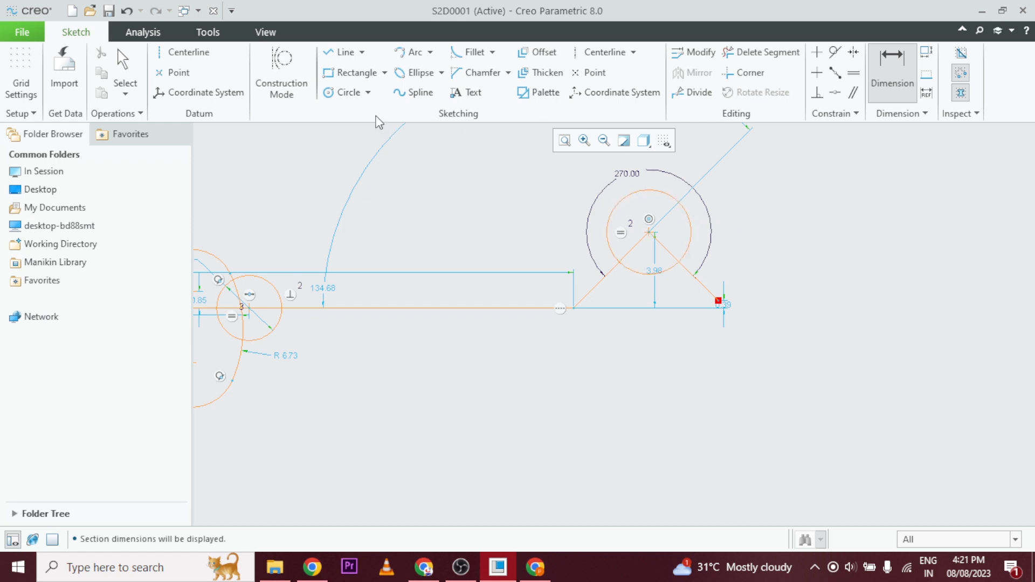
Sketch a circle about 7 in diameter beside the inverted V and place its diameter dimension above it.
click(350, 92)
click(842, 220)
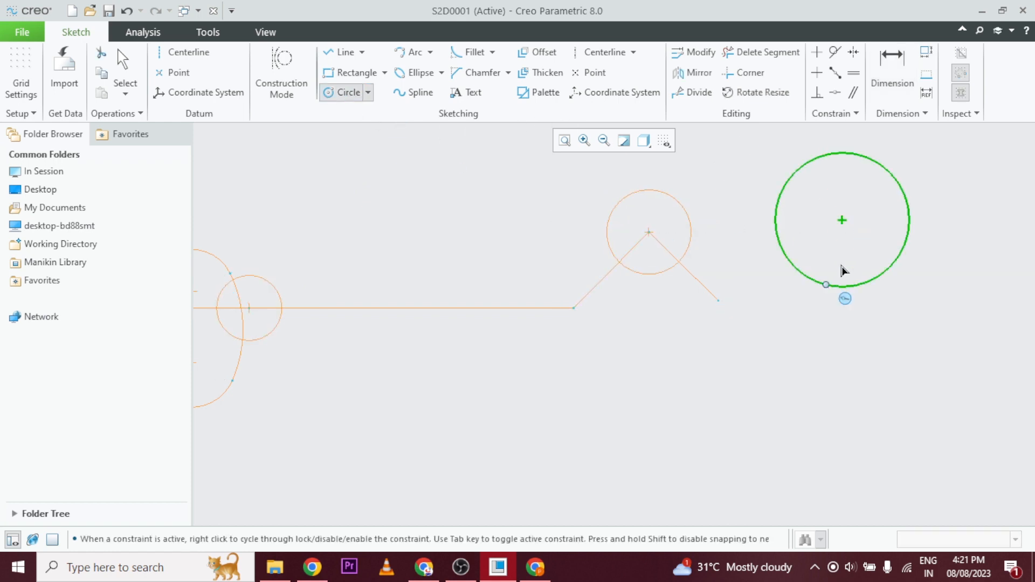
click(826, 284)
middle_click(845, 259)
scroll(795, 390, up, 3)
scroll(812, 282, down, 3)
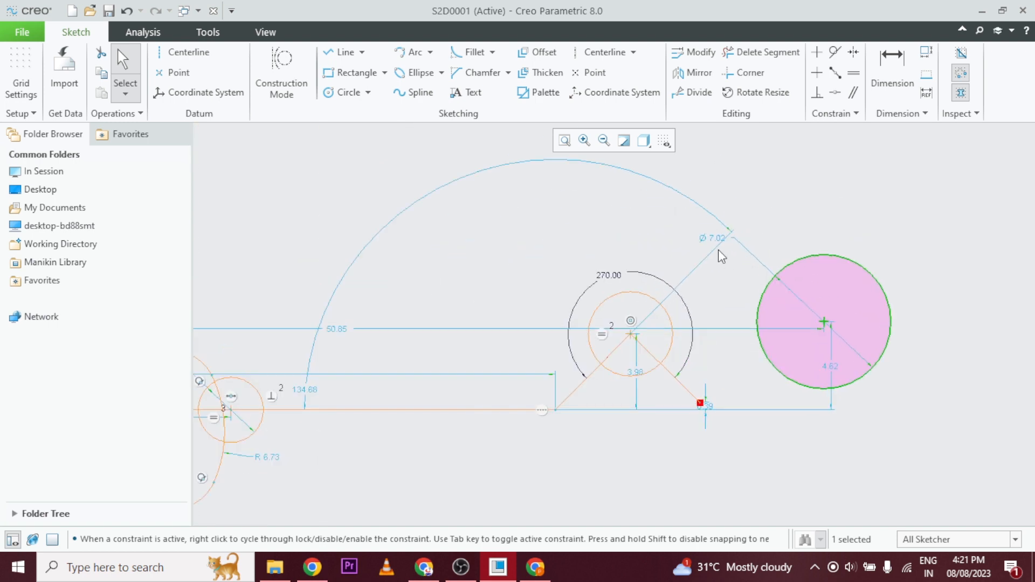
drag(716, 239, 809, 182)
click(765, 241)
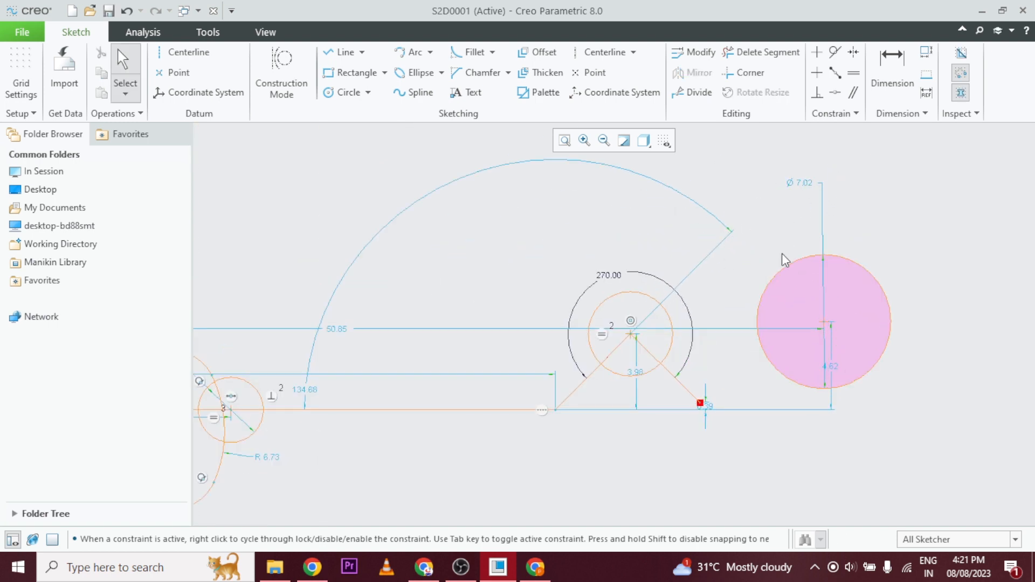
Add a radius dimension to the new large circle and set it to 4.
click(892, 70)
click(863, 267)
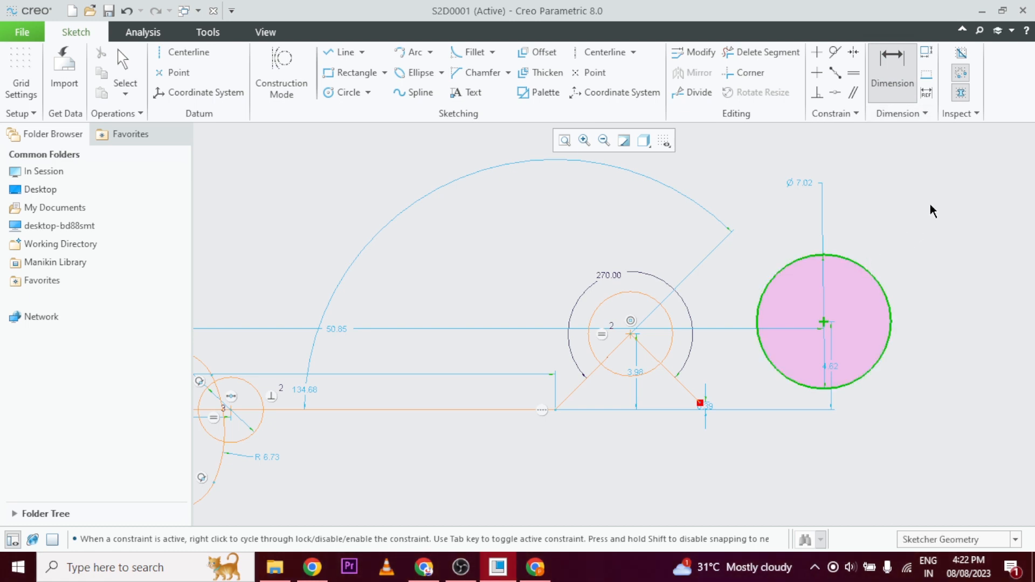
middle_click(927, 203)
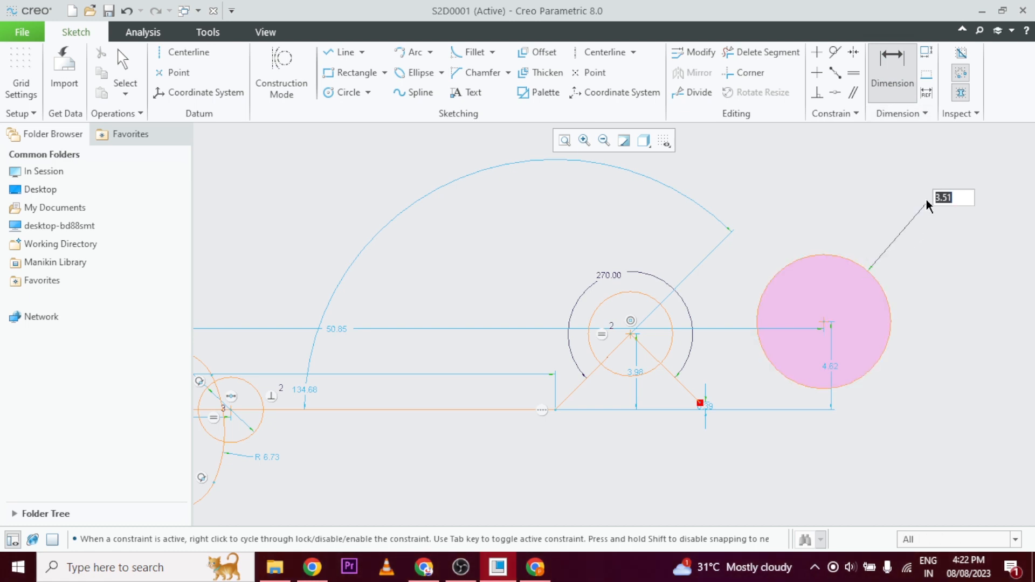
text(4)
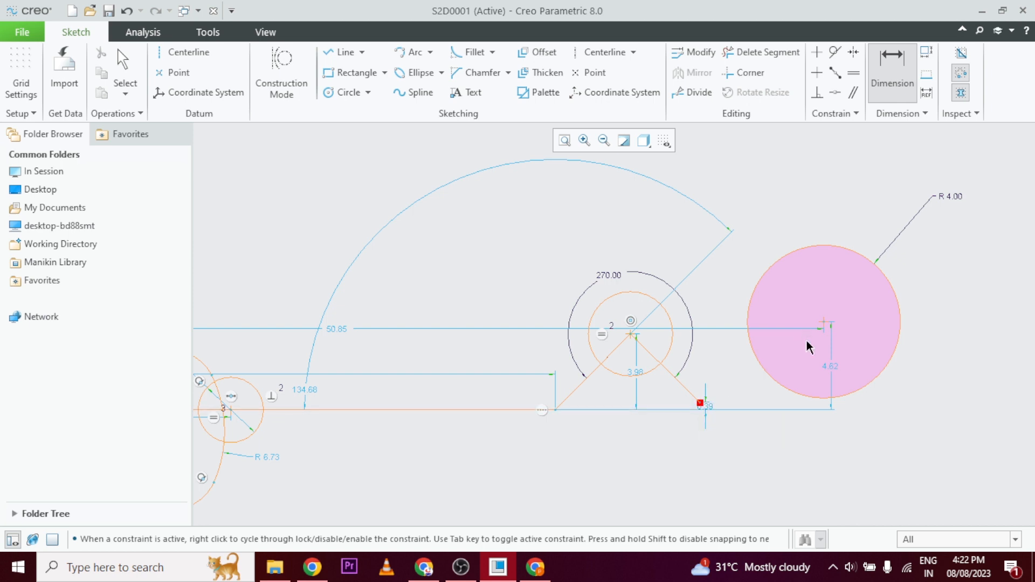
Dimension the horizontal distance from the inverted V's free endpoint to the large circle's center and set it to 8.
scroll(812, 355, down, 2)
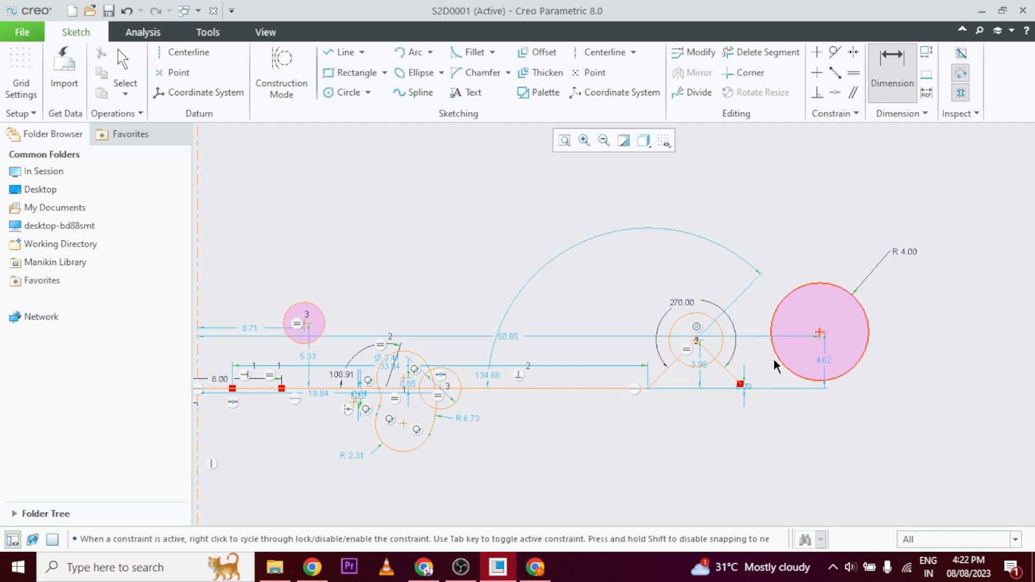
click(739, 383)
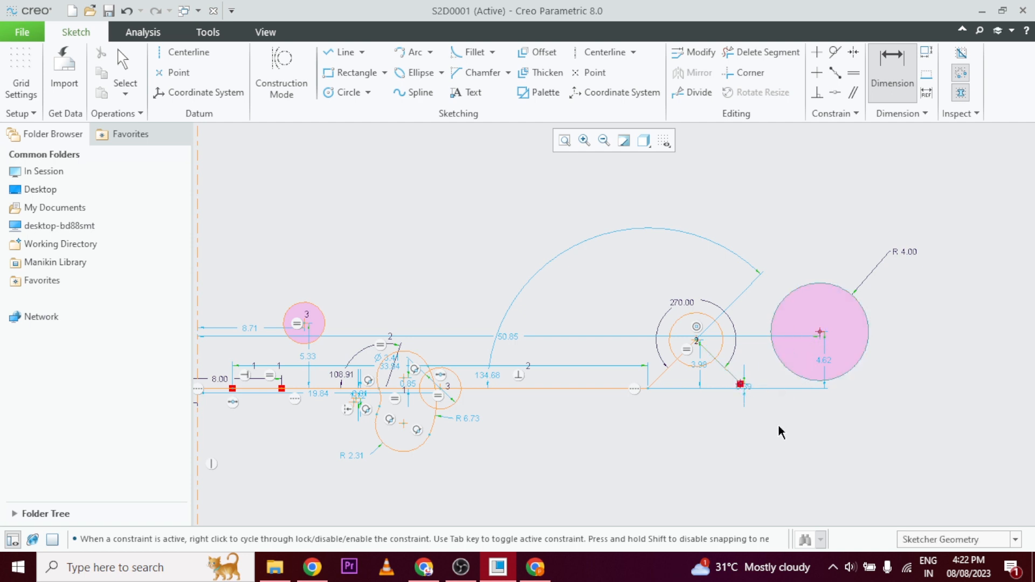
middle_click(791, 419)
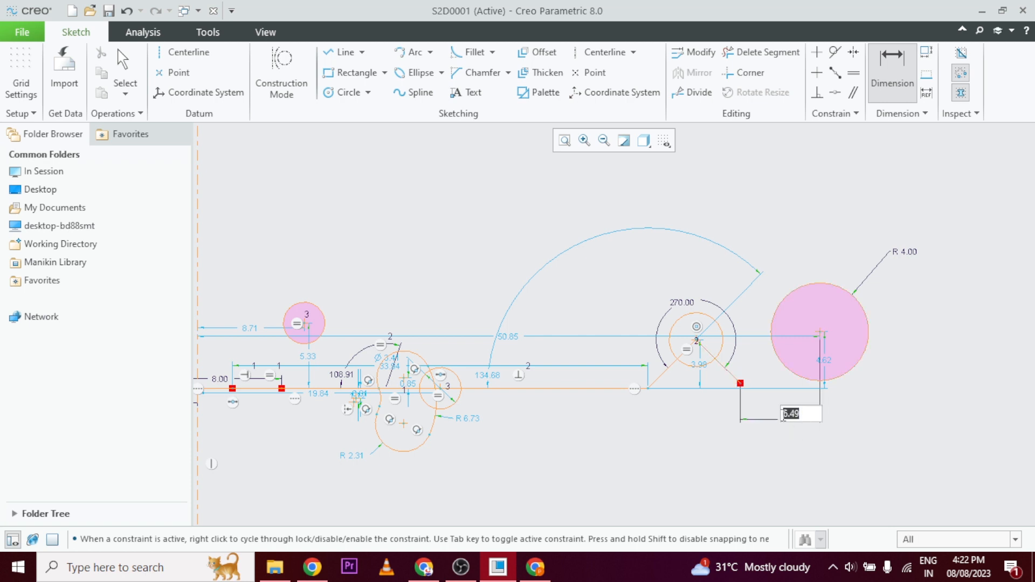
text(8)
key(Return)
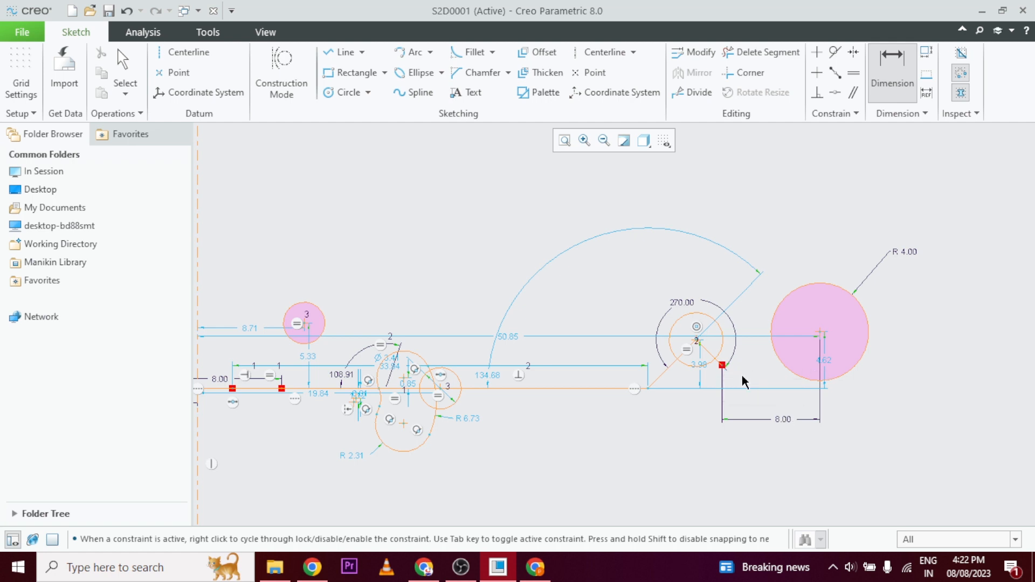
Sketch a closed five-sided line loop above the large circle, with a horizontal top edge, vertical left edge and notched bottom.
scroll(879, 391, down, 5)
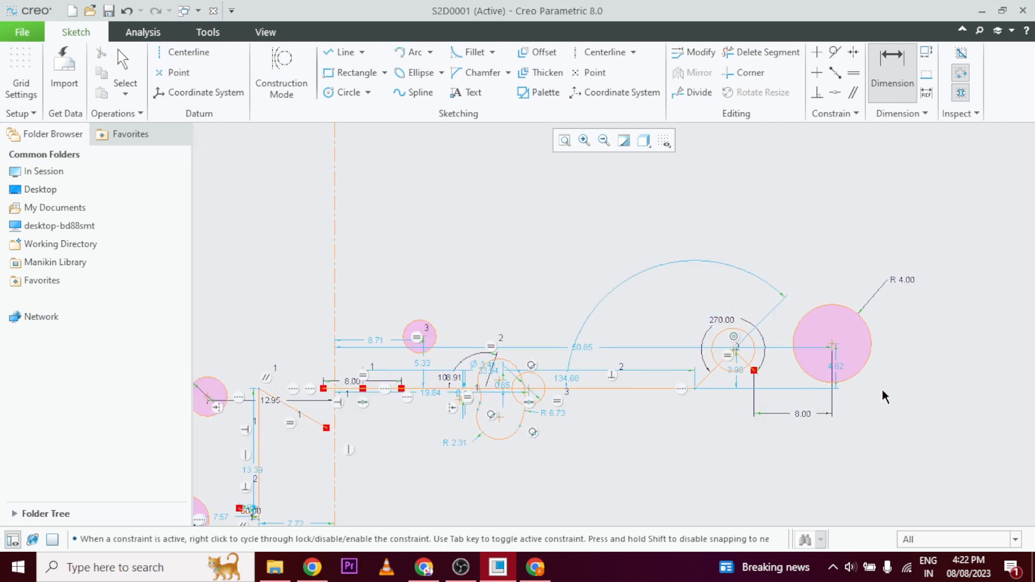
scroll(900, 399, up, 6)
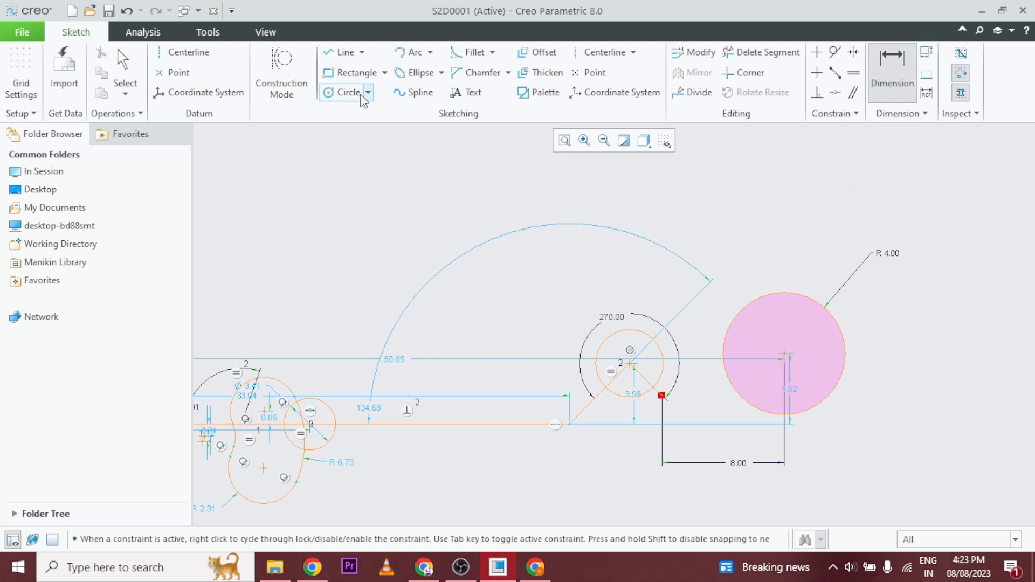
click(344, 52)
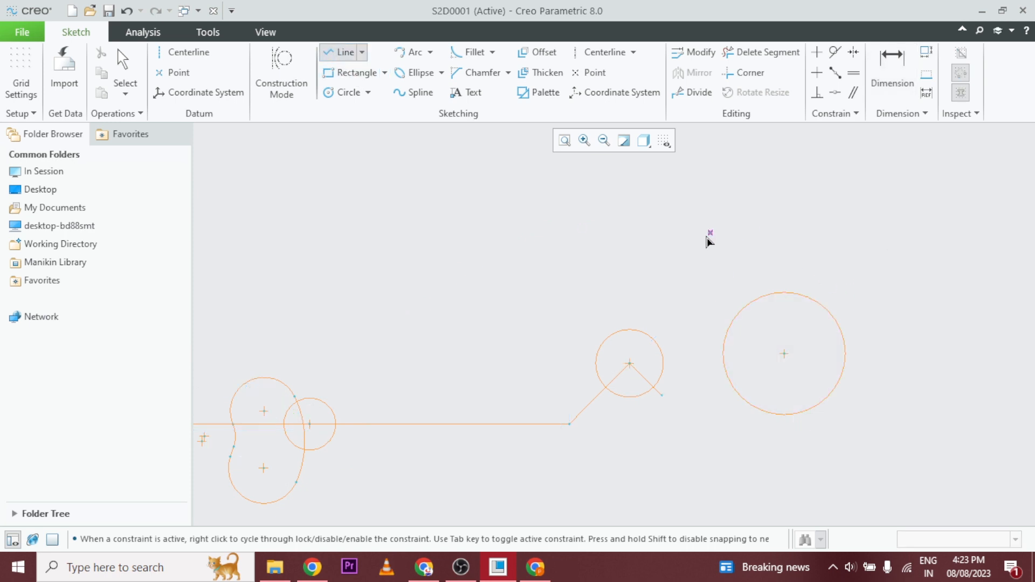
click(552, 263)
click(776, 174)
click(982, 308)
scroll(955, 266, down, 3)
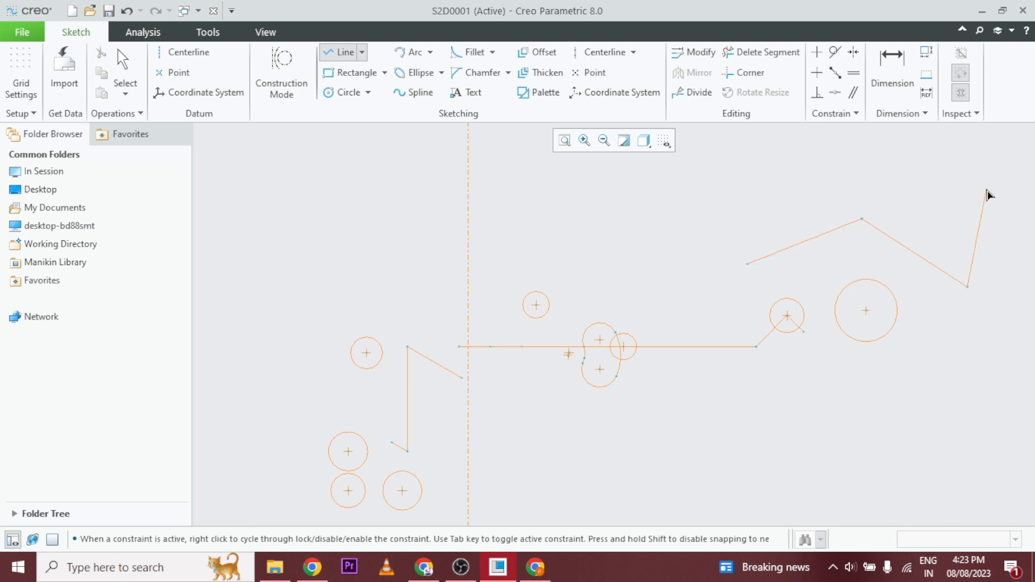
click(975, 155)
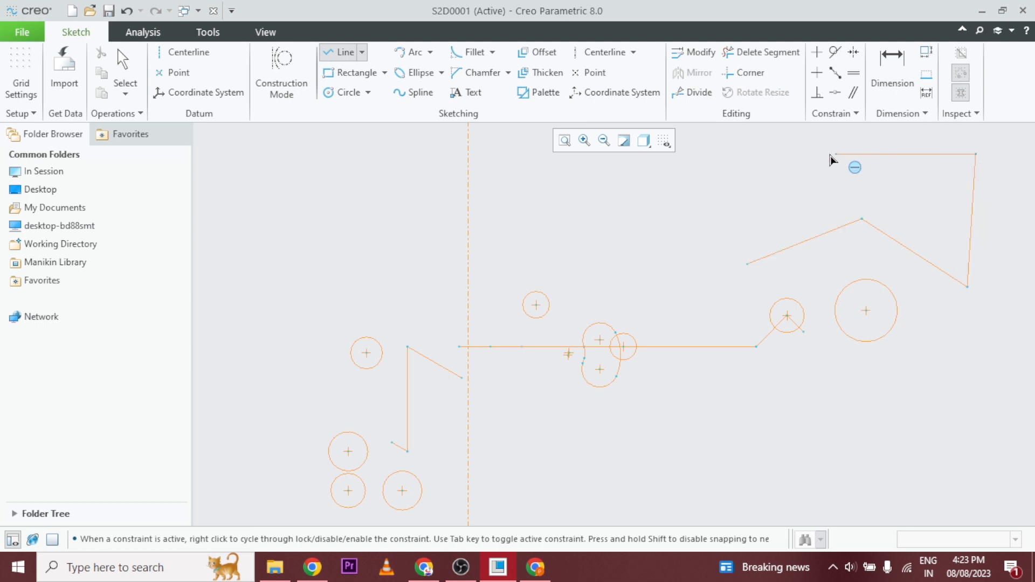
click(748, 158)
click(748, 264)
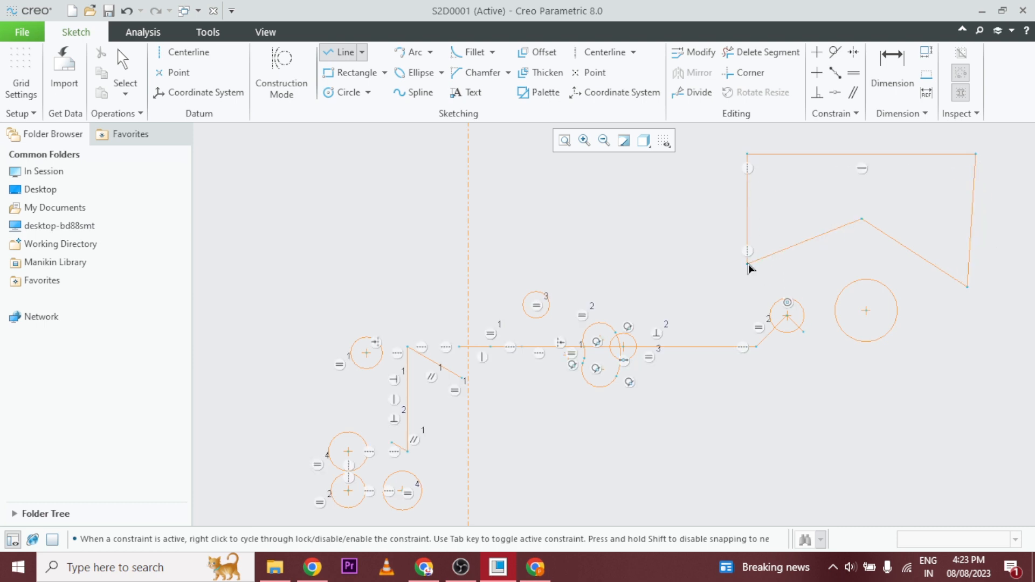
middle_click(735, 256)
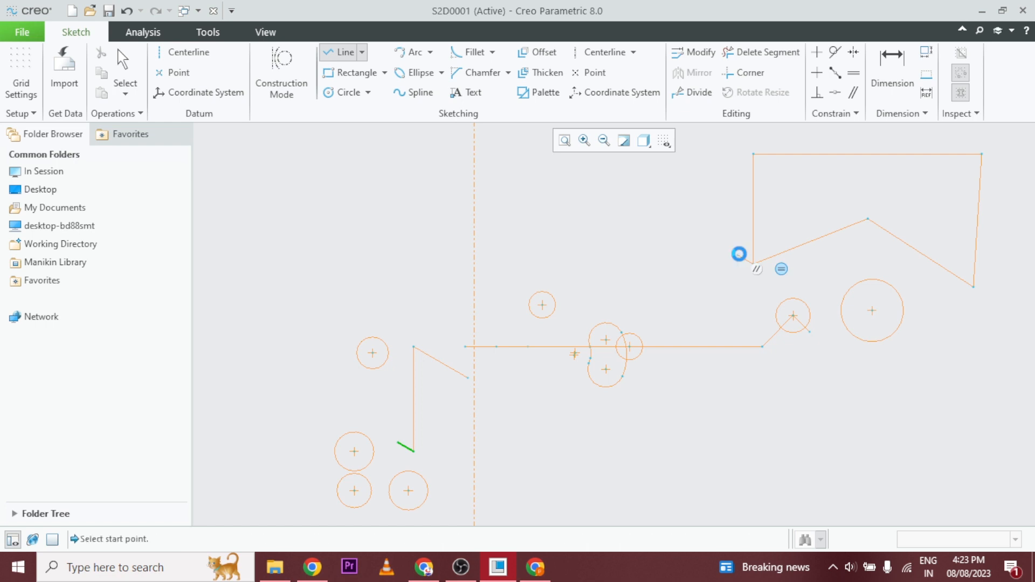
middle_click(849, 277)
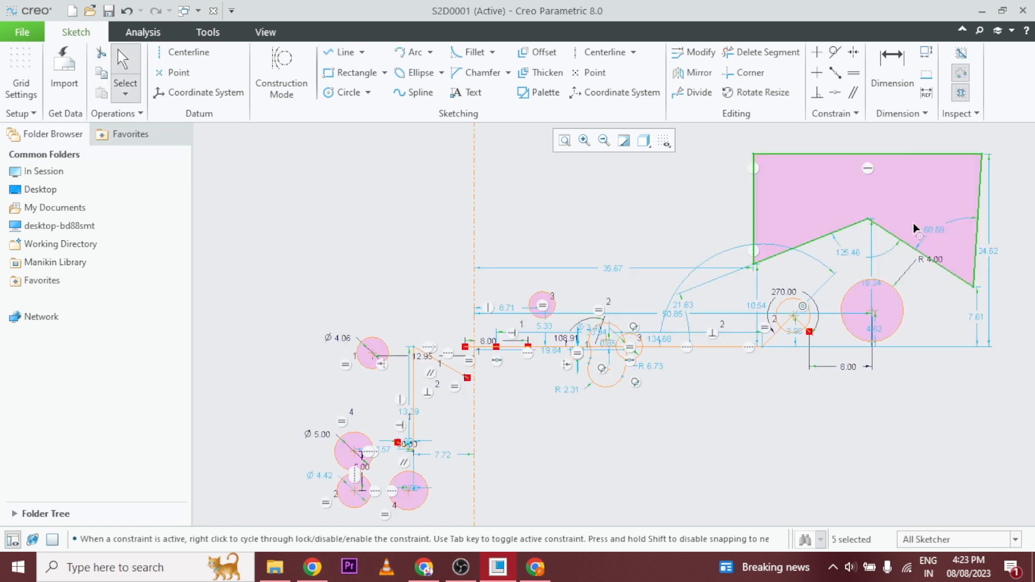
Add a 100 perimeter dimension to the five-sided loop with its overall vertical dimension as the variable, and place the perimeter text below the loop.
click(930, 54)
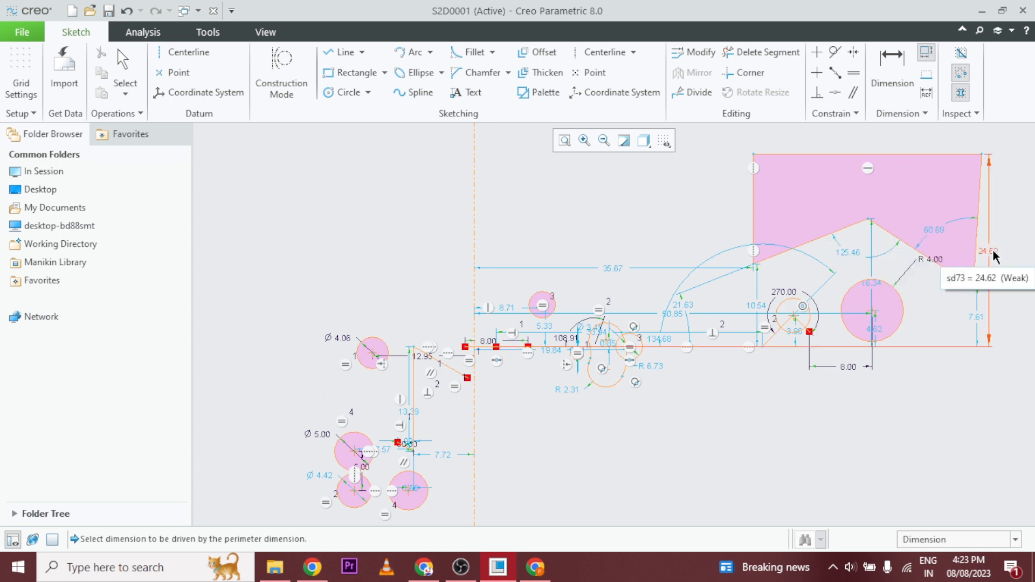
click(991, 250)
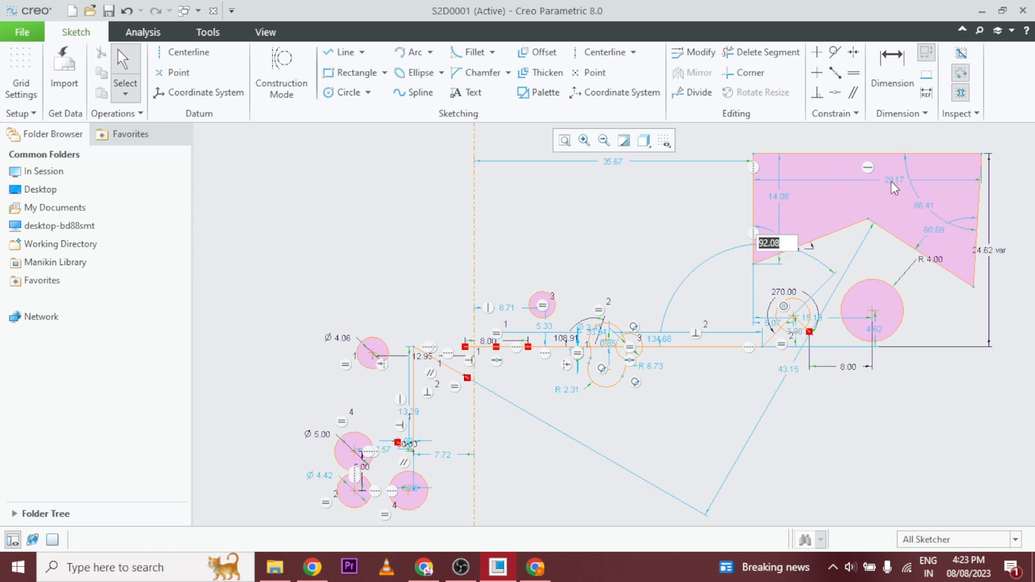
text(100)
key(Return)
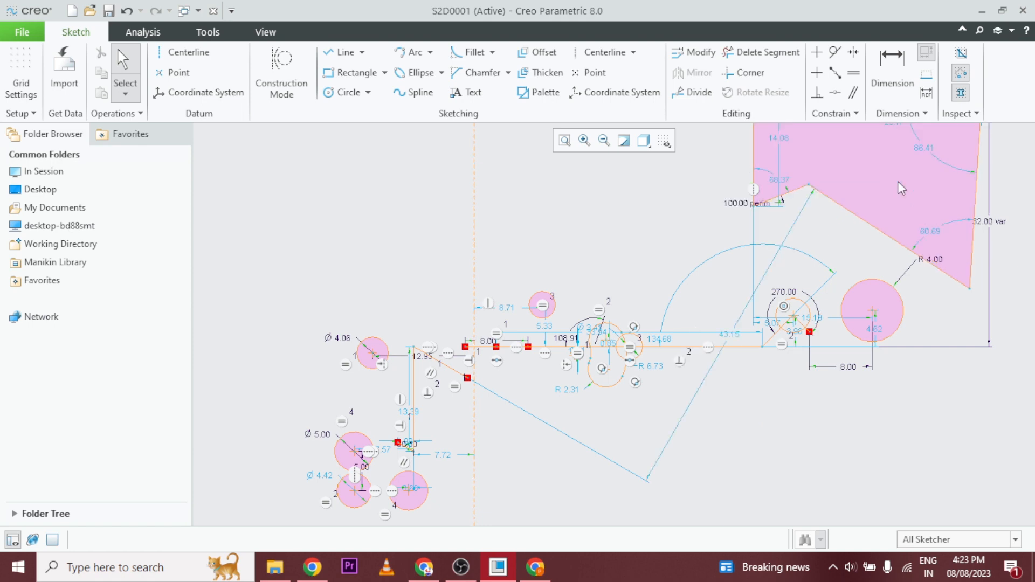
scroll(1001, 299, up, 2)
scroll(1021, 237, down, 4)
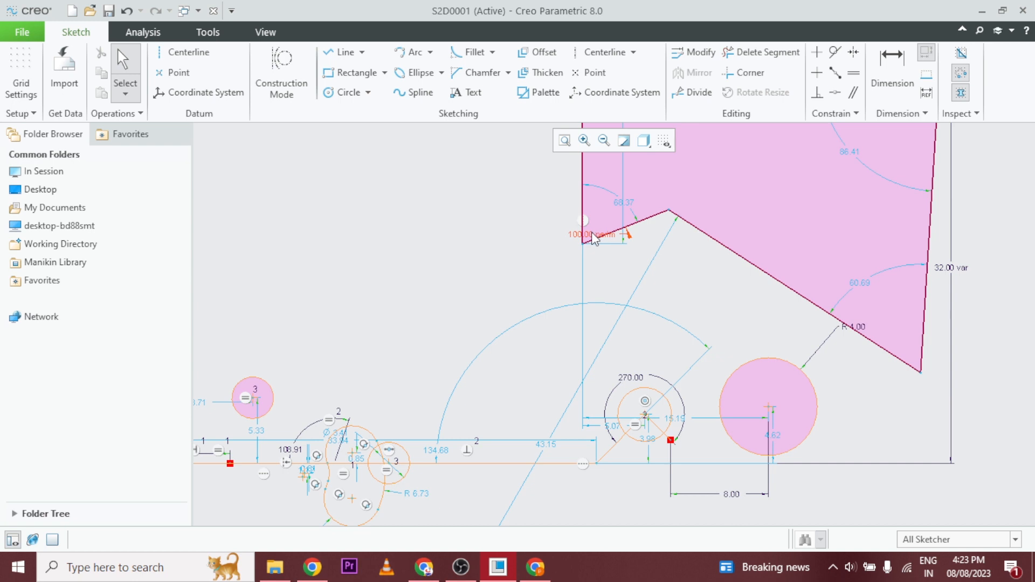
drag(593, 237, 636, 281)
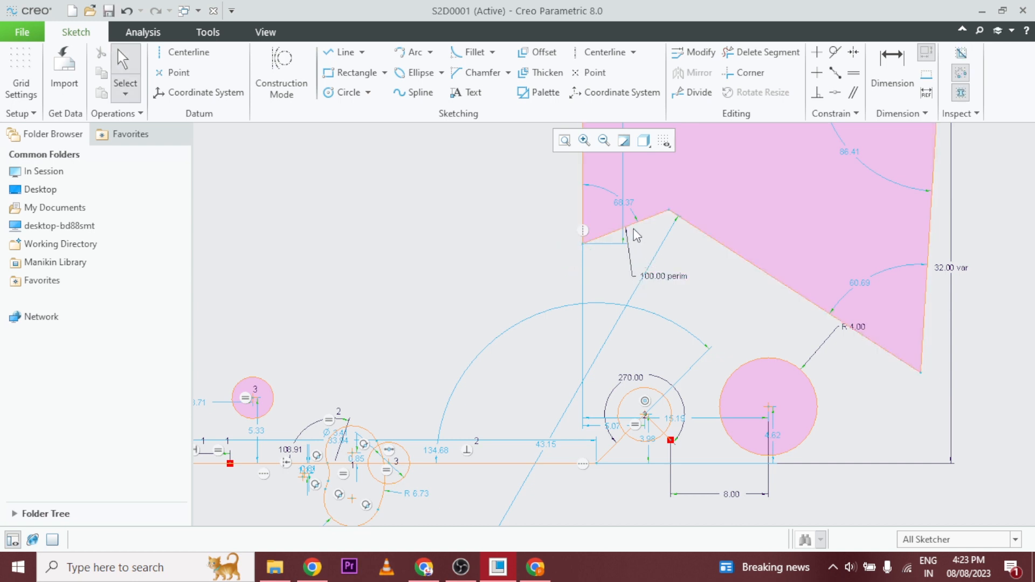
Add a reference dimension for the length of the five-sided loop's slanted right edge.
click(927, 91)
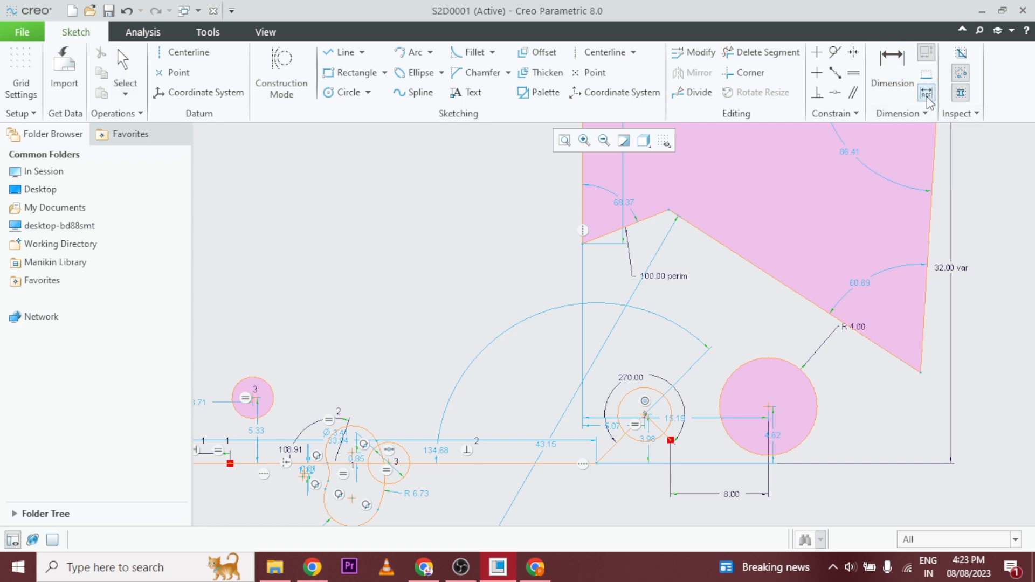
click(934, 253)
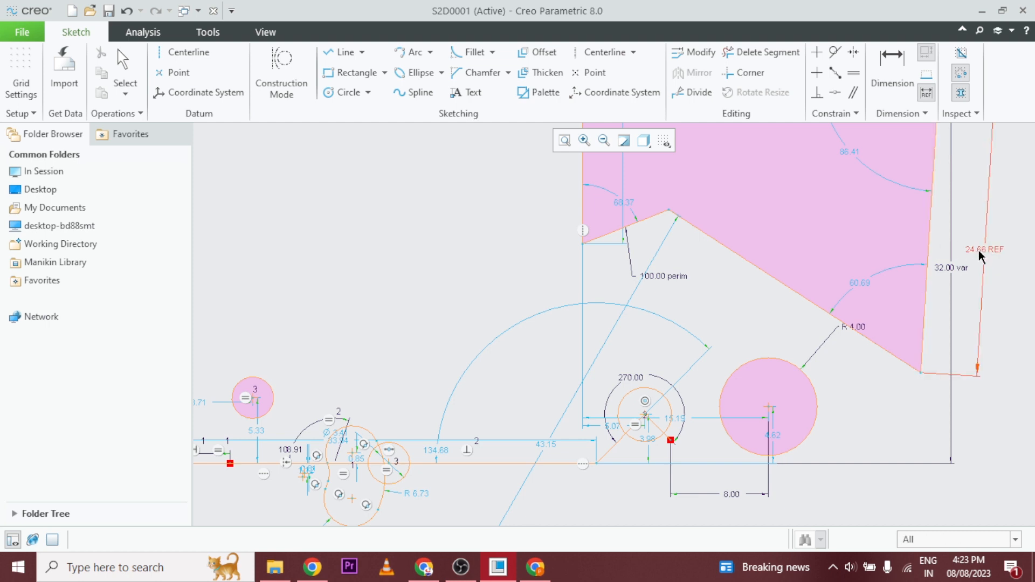
middle_click(985, 256)
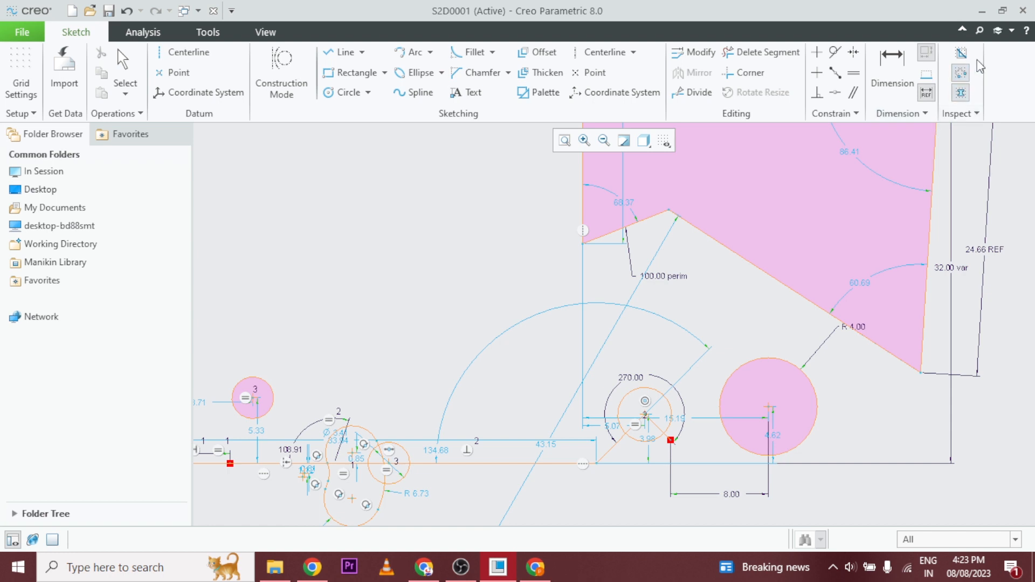
click(974, 115)
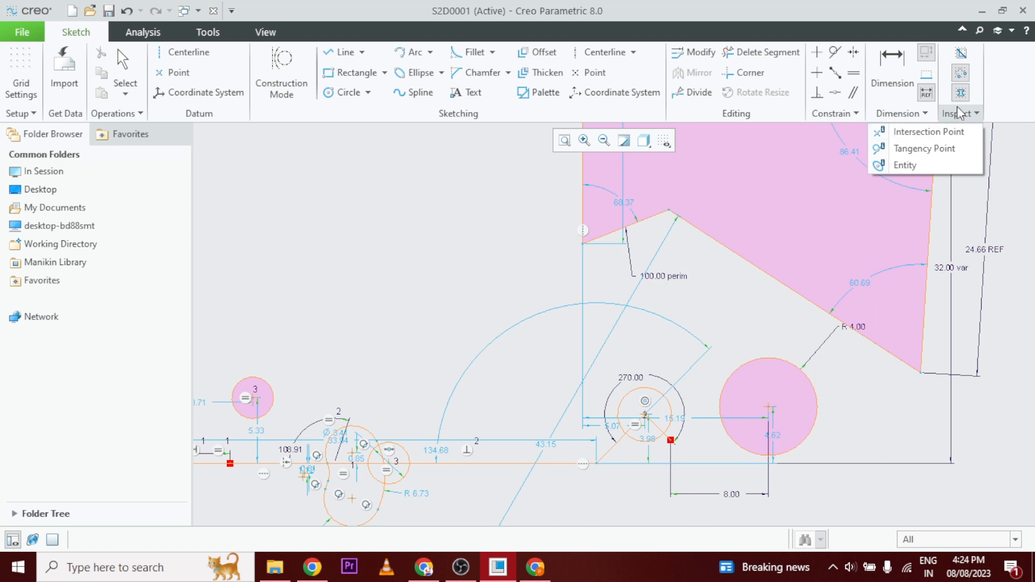
click(540, 262)
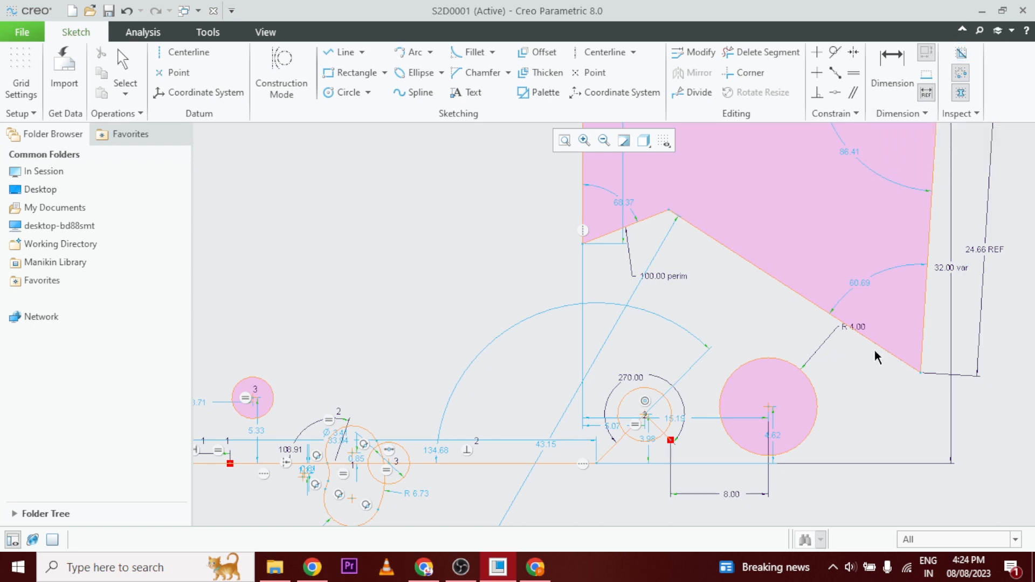
Select the entire sketch and delete all of its geometry.
scroll(873, 354, up, 3)
scroll(874, 354, down, 5)
scroll(871, 356, down, 4)
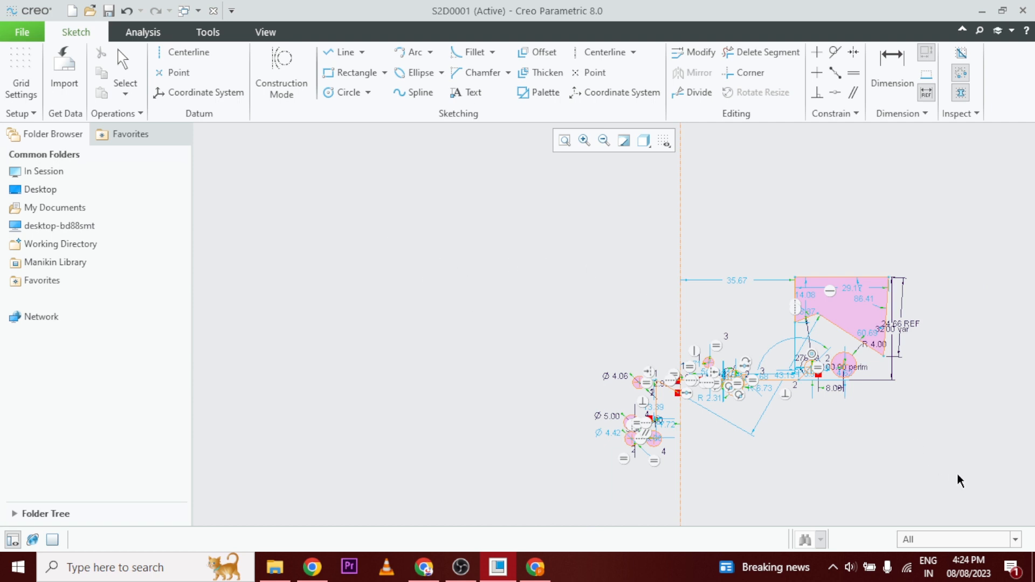
key(Escape)
mouse_move(965, 511)
mouse_down()
mouse_move(832, 428)
mouse_move(445, 130)
mouse_up()
key(Delete)
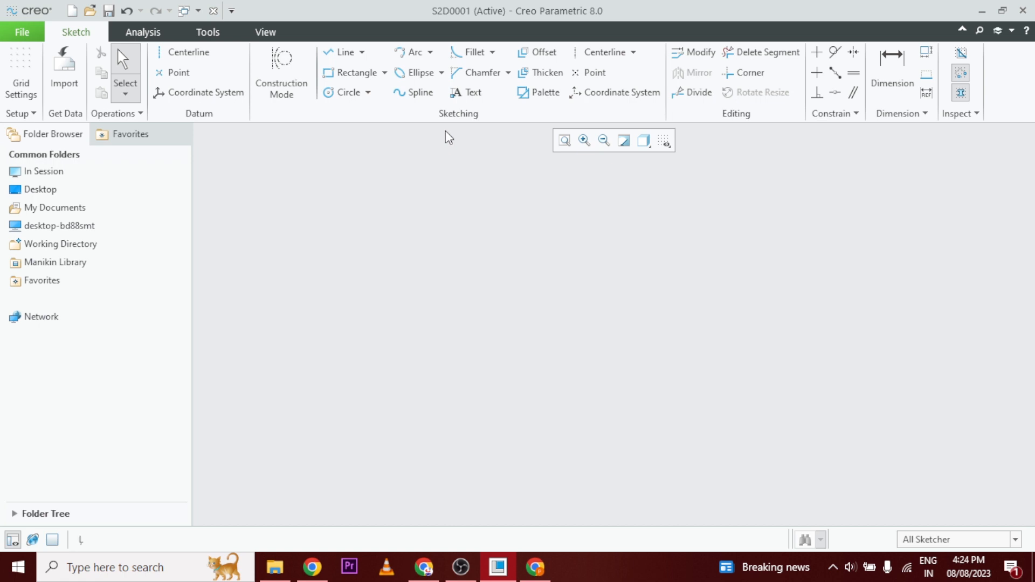
Sketch a circle about 38 in diameter in the empty sketch.
click(345, 93)
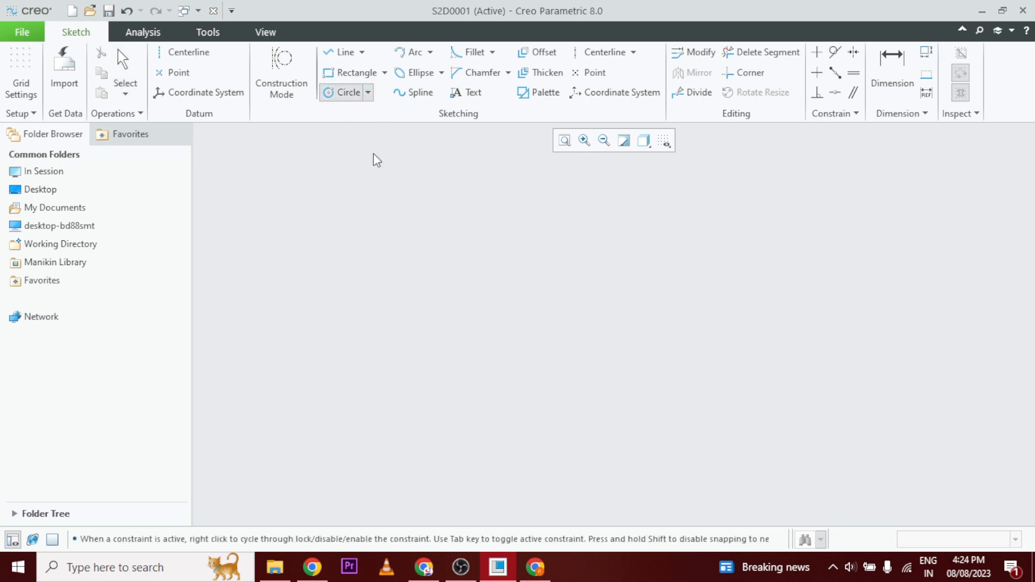
click(595, 338)
click(620, 398)
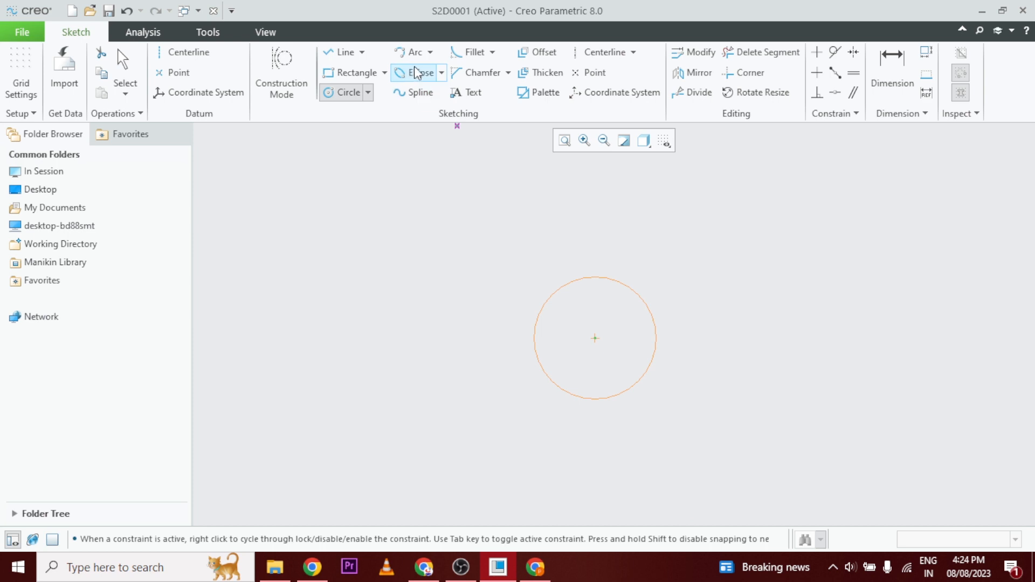
Sketch an open three-segment zigzag with a horizontal top edge about 47 long beside the circle, and a separate horizontal line about 68 long below it.
click(343, 52)
click(755, 222)
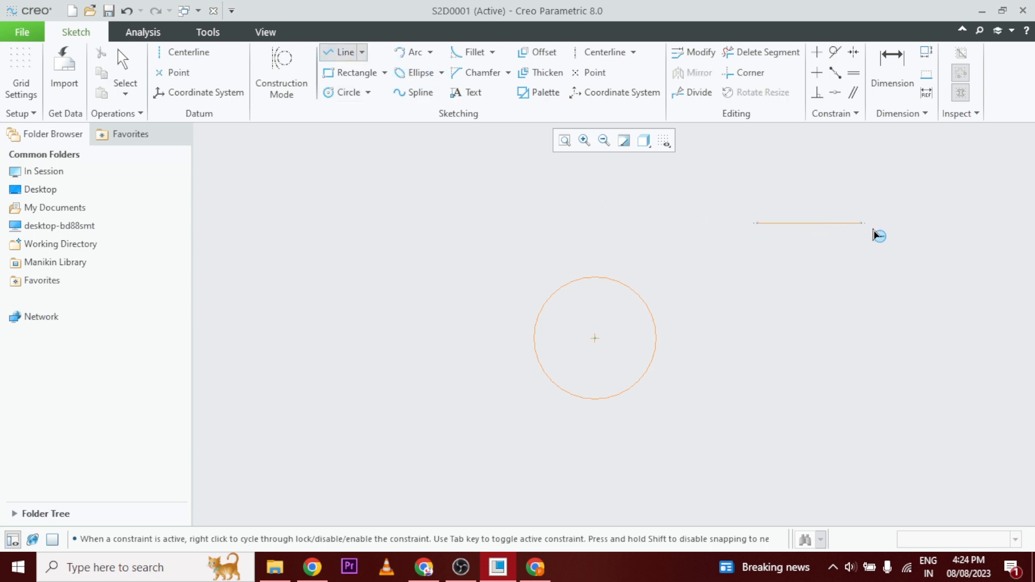
click(908, 231)
click(903, 383)
click(684, 480)
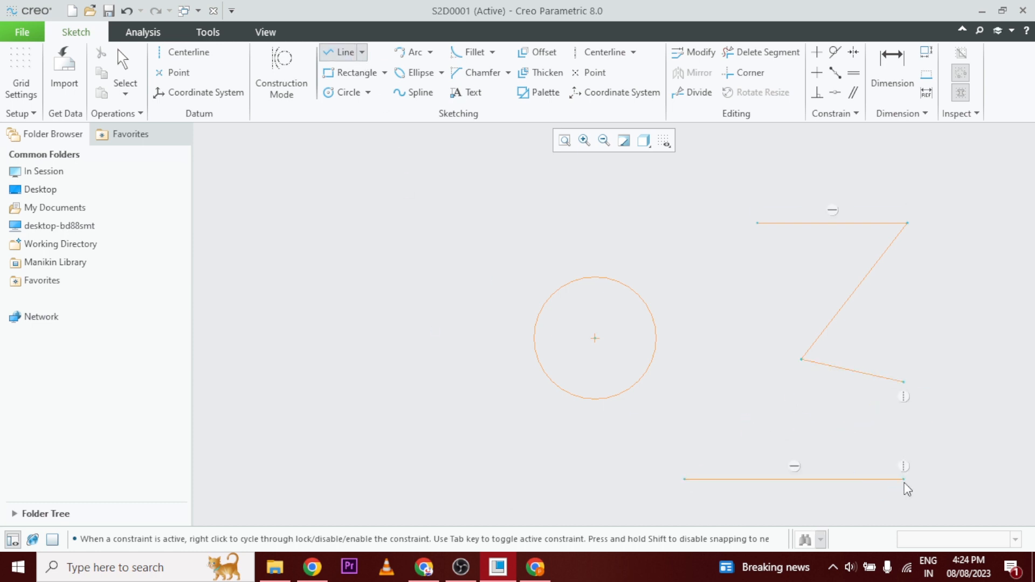
click(904, 479)
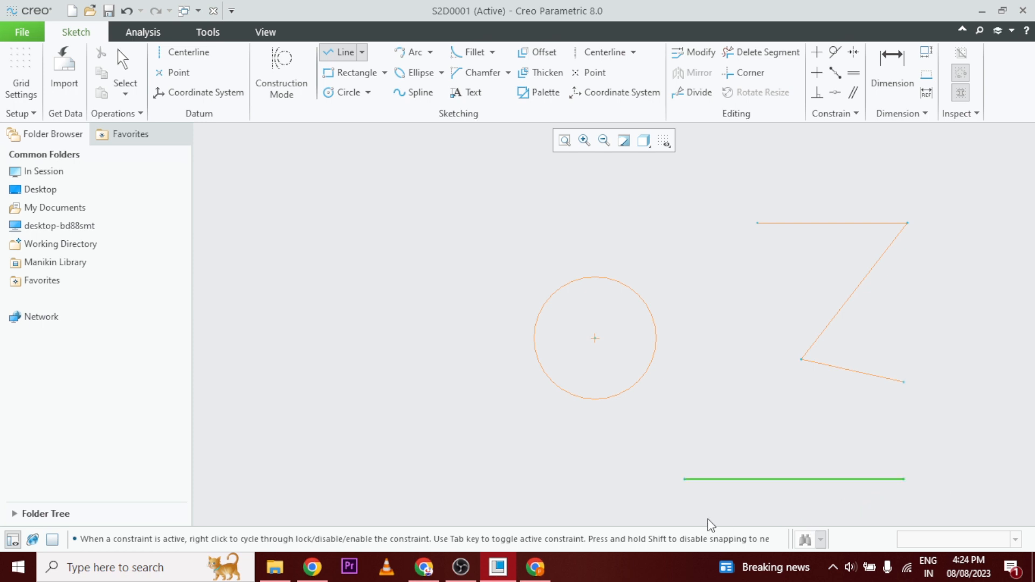
Sketch a second line about 31 long directly over the middle of the lower horizontal line.
click(345, 51)
click(751, 479)
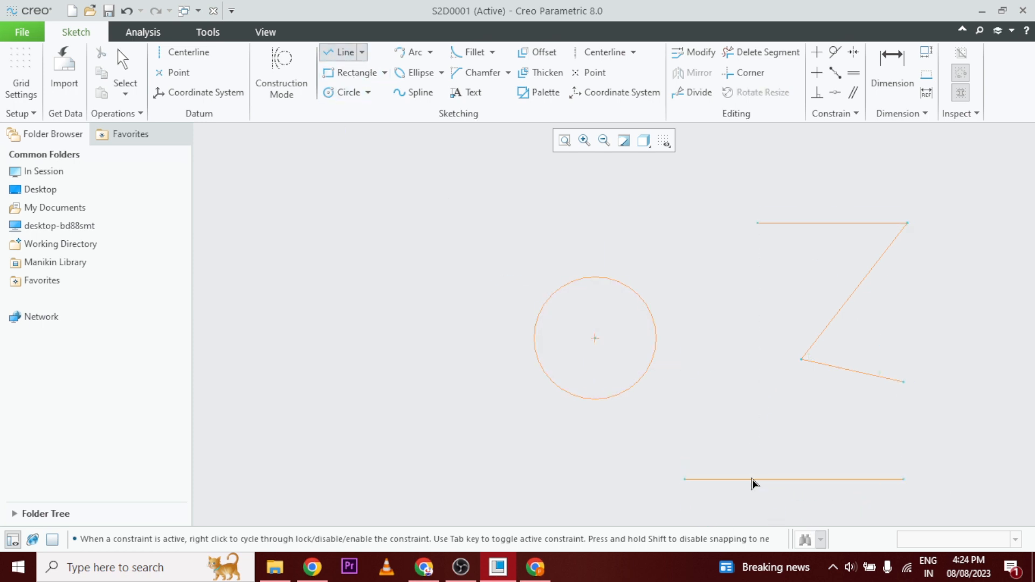
click(850, 480)
middle_click(850, 480)
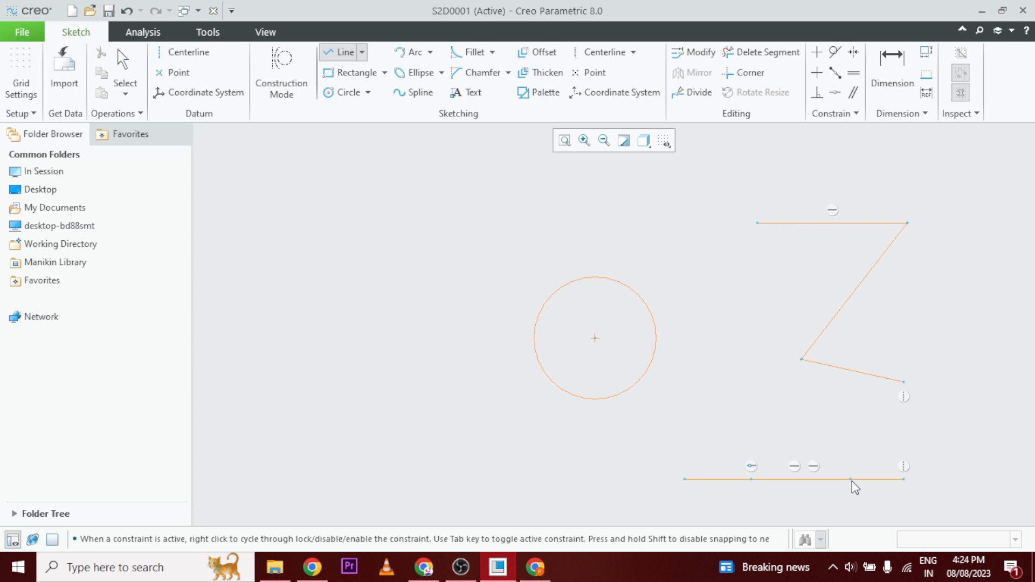
middle_click(815, 486)
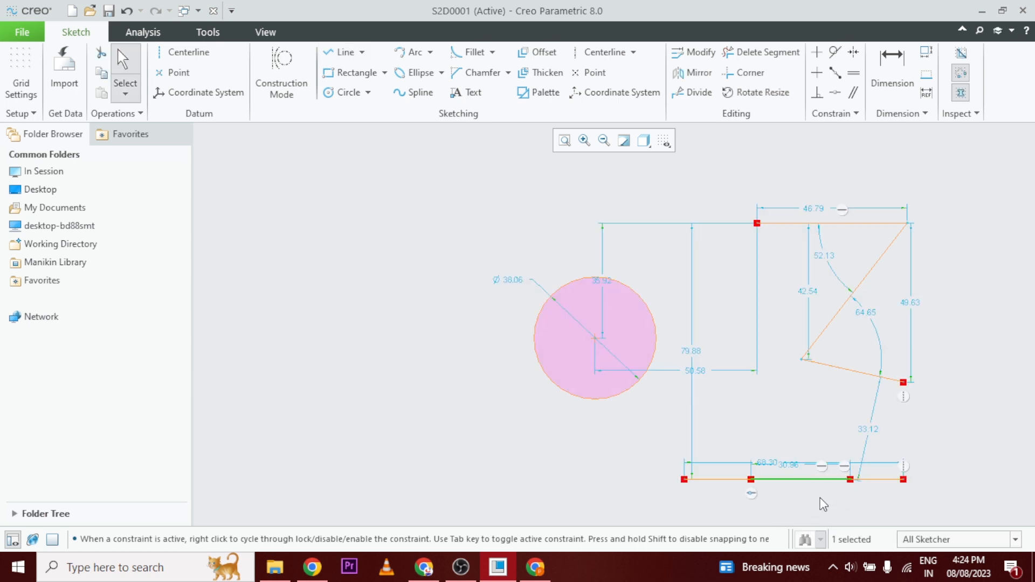
click(823, 504)
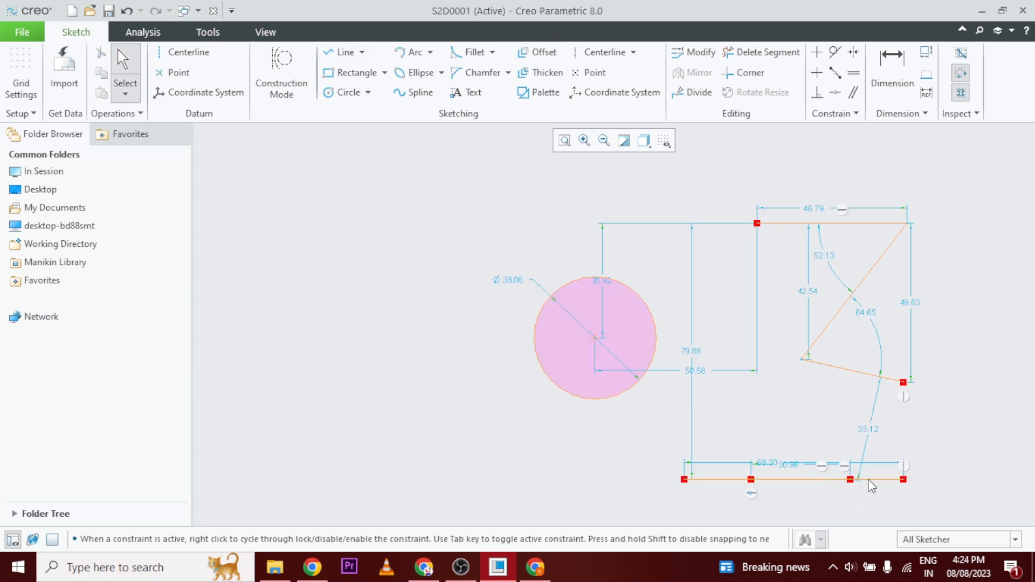
Highlight the overlapping geometry in the sketch and examine the doubled lower horizontal line.
click(960, 55)
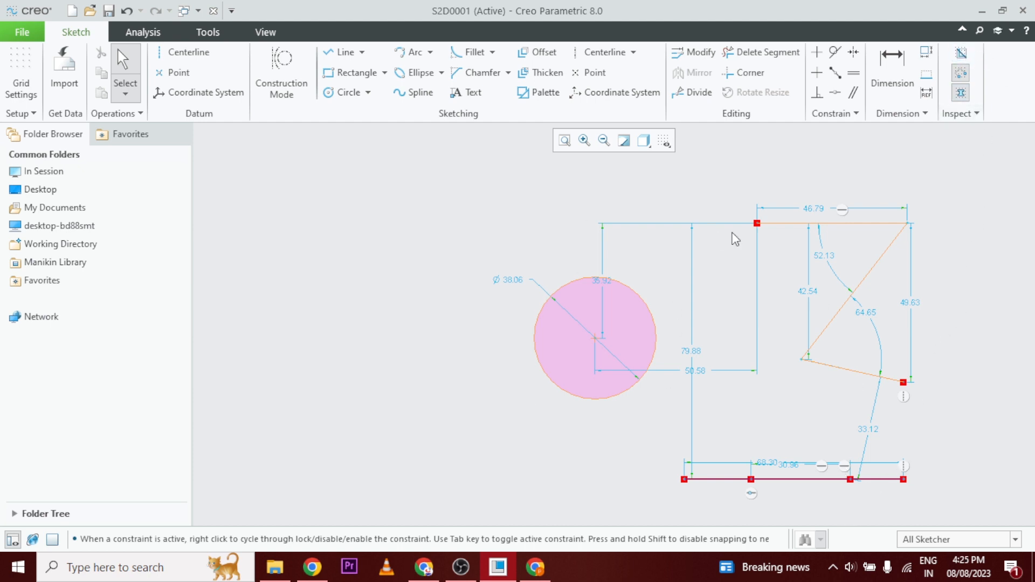
scroll(839, 501, down, 2)
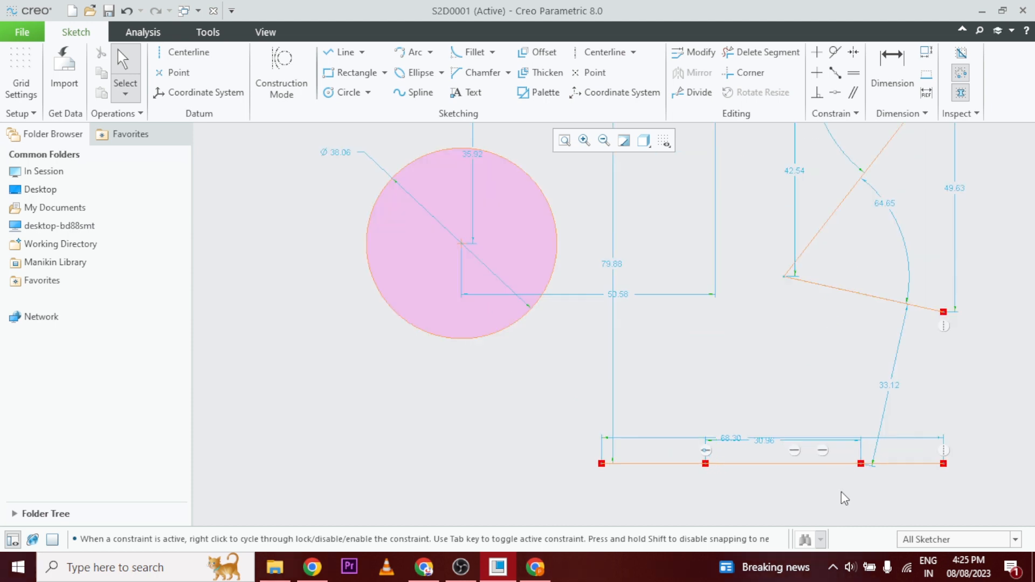
scroll(788, 479, up, 1)
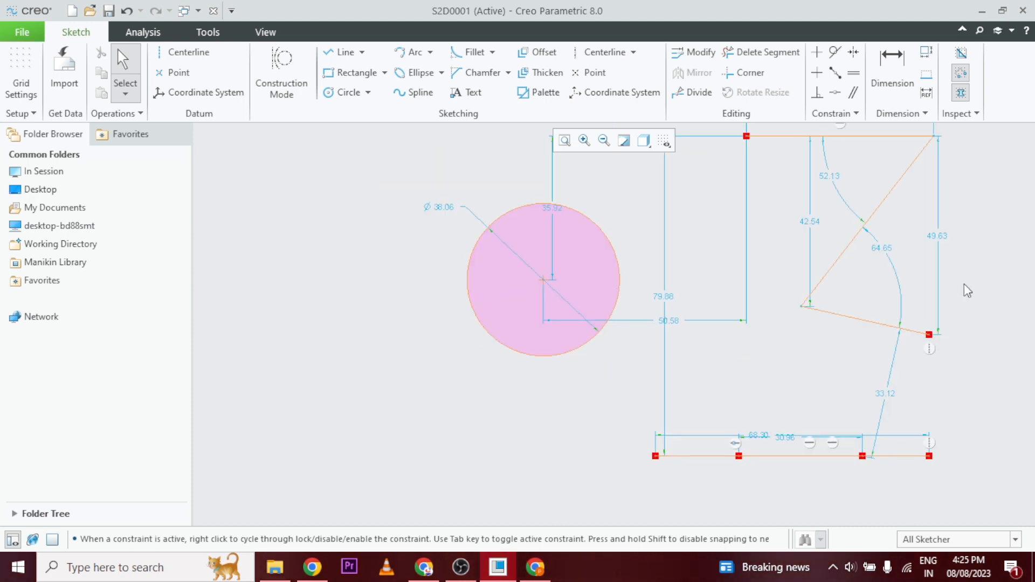
click(963, 52)
Switch open-end highlighting off and on, and move the zigzag's lower free end to about 10.8 directly below the top edge's free end.
click(963, 78)
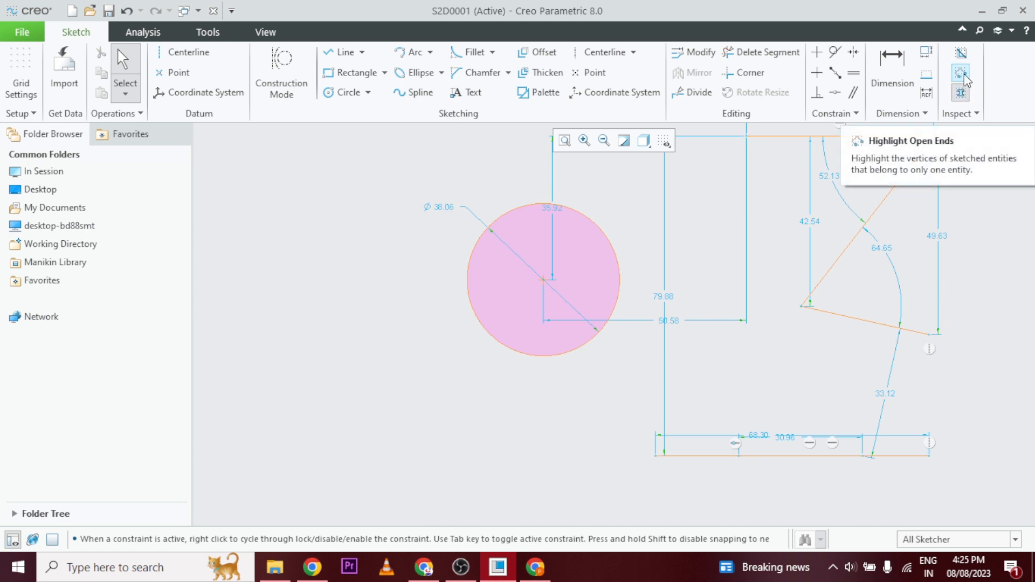
click(962, 74)
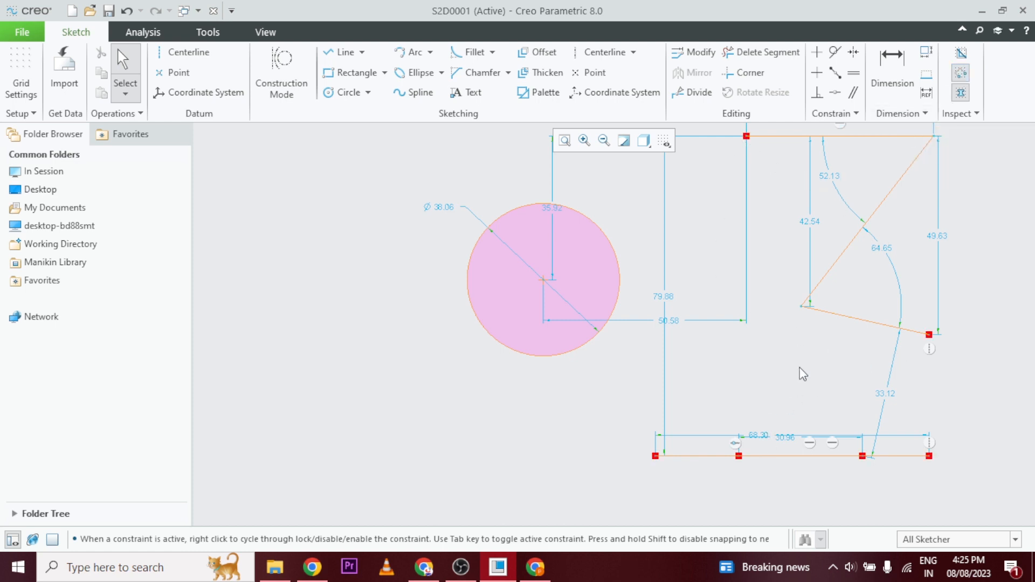
mouse_move(928, 338)
mouse_down()
mouse_move(861, 357)
mouse_move(785, 332)
mouse_move(750, 274)
mouse_move(767, 199)
mouse_move(749, 180)
mouse_up()
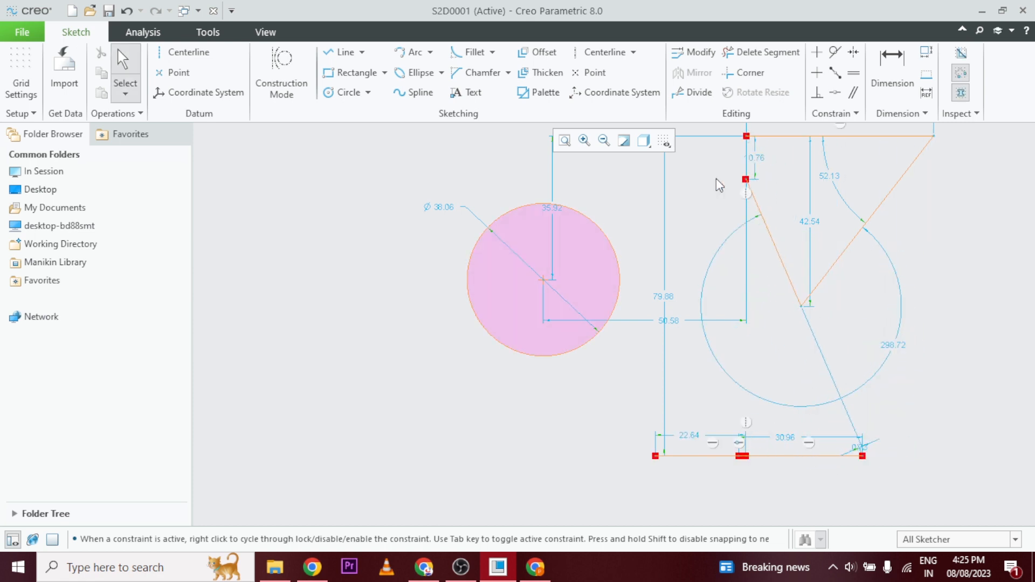
Turn the shading of closed loops off and back on to compare the circle's display.
click(961, 94)
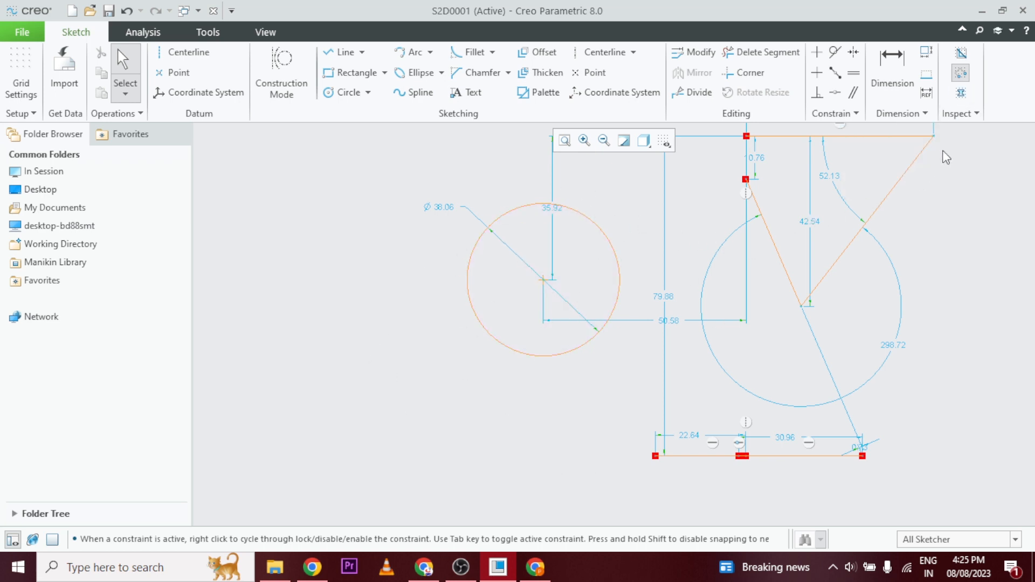
click(960, 95)
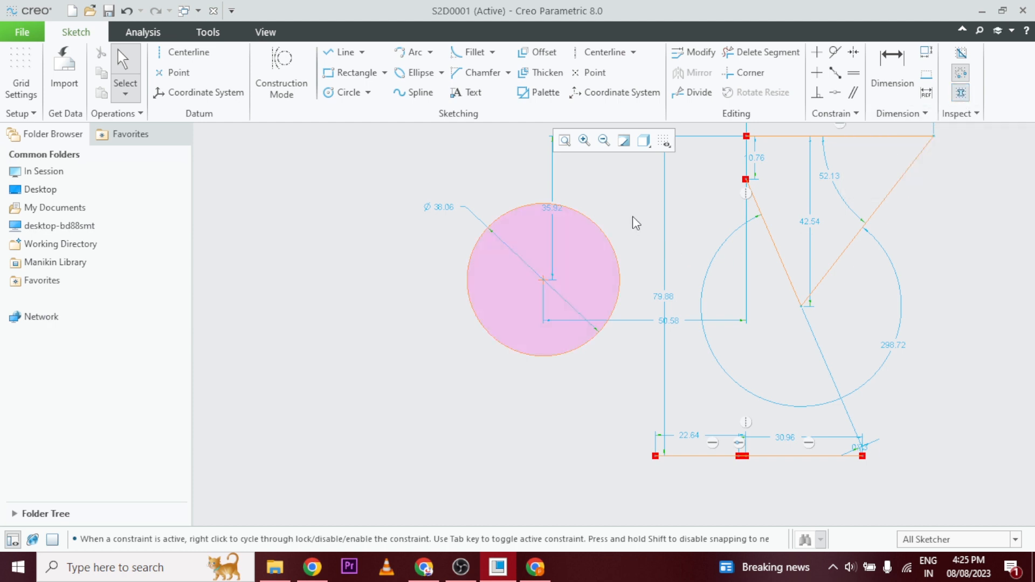
Close the zigzag into a four-sided loop with a vertical line joining its two open ends.
scroll(762, 431, down, 2)
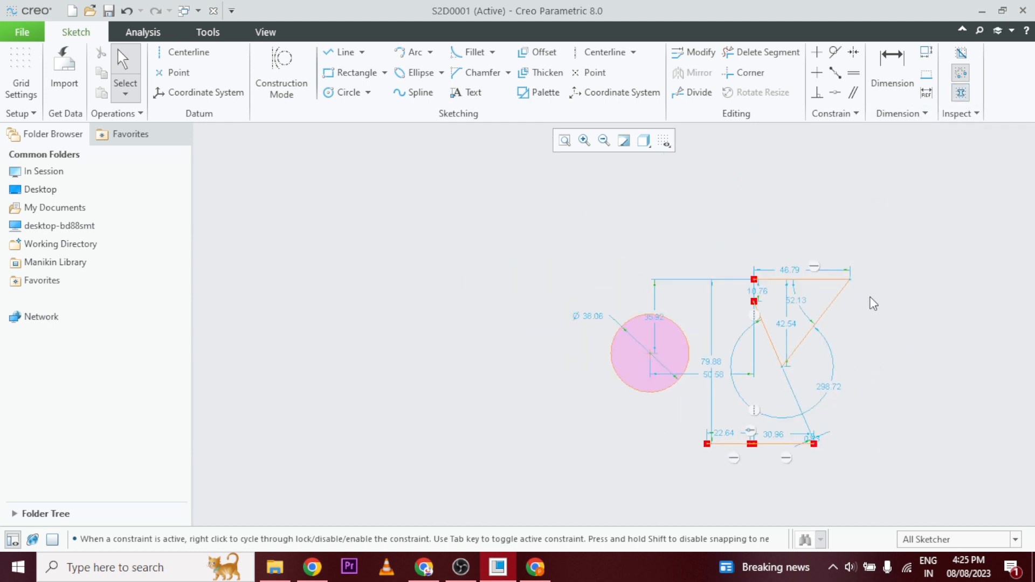
scroll(798, 296, up, 2)
scroll(696, 277, up, 2)
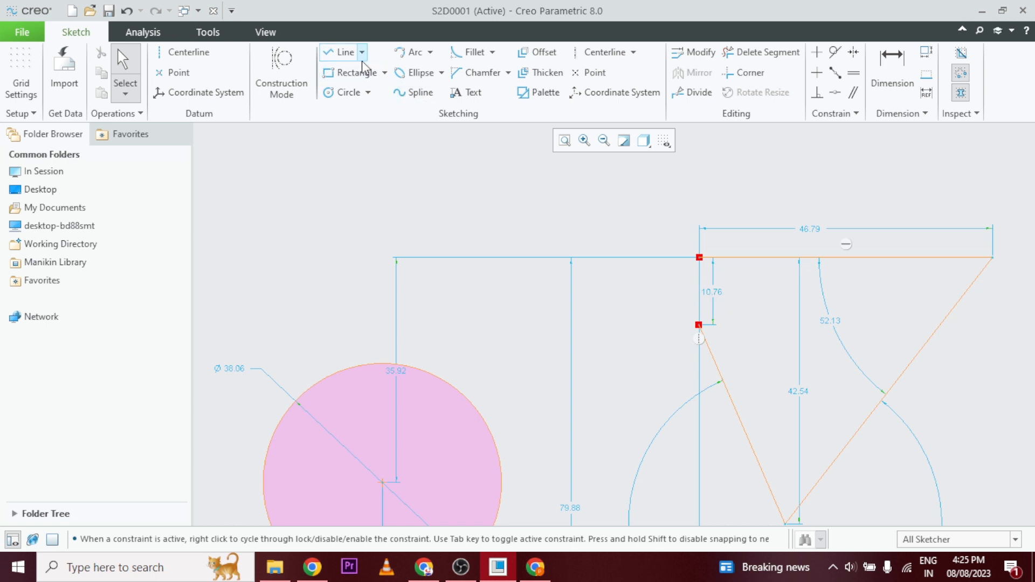
click(341, 51)
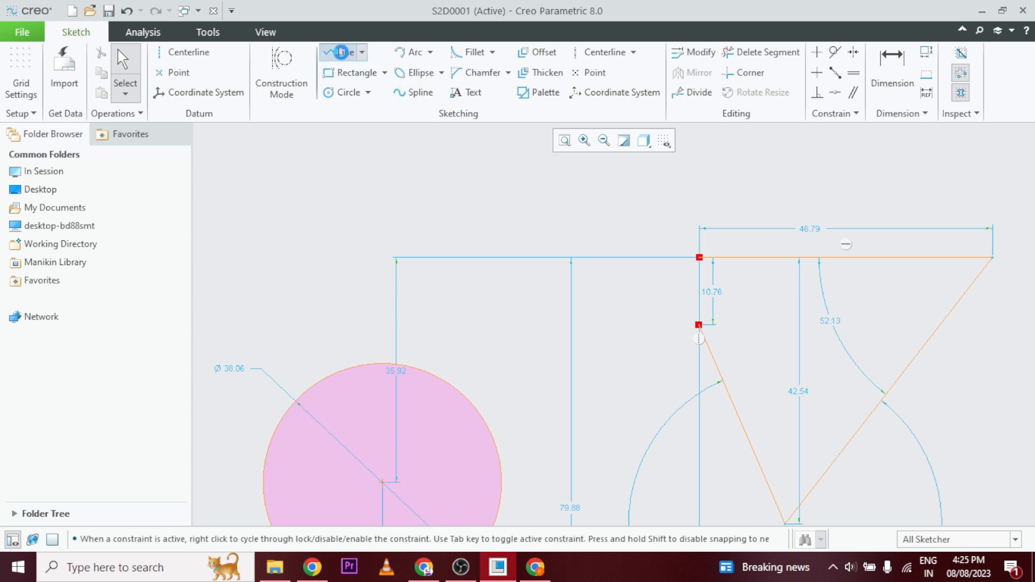
click(700, 262)
click(700, 325)
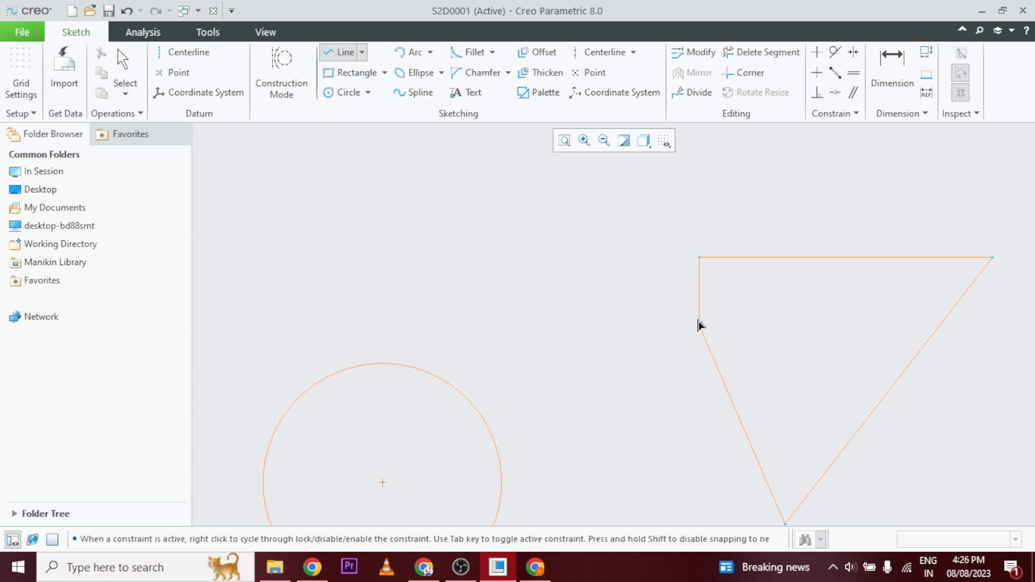
middle_click(698, 324)
middle_click(661, 304)
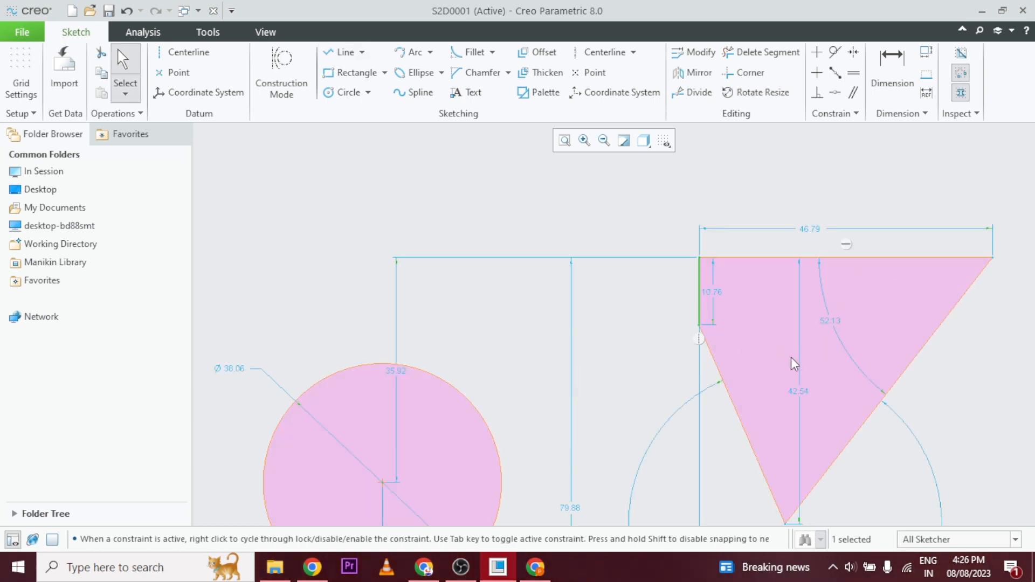
scroll(791, 357, up, 2)
scroll(791, 316, down, 4)
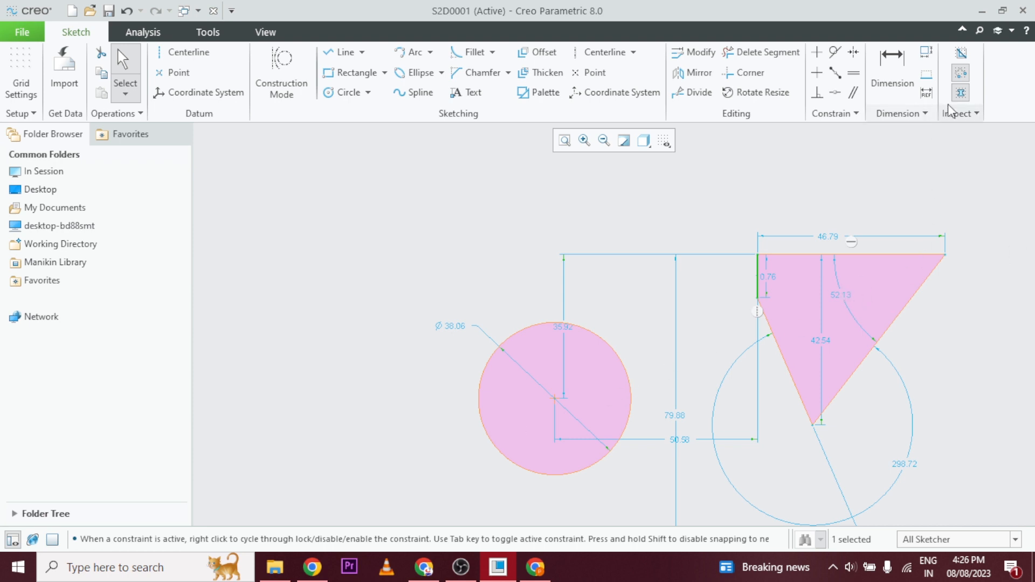
Sketch a slanted line from outside the four-sided loop to a point inside it, crossing the loop's long slanted right edge.
click(970, 113)
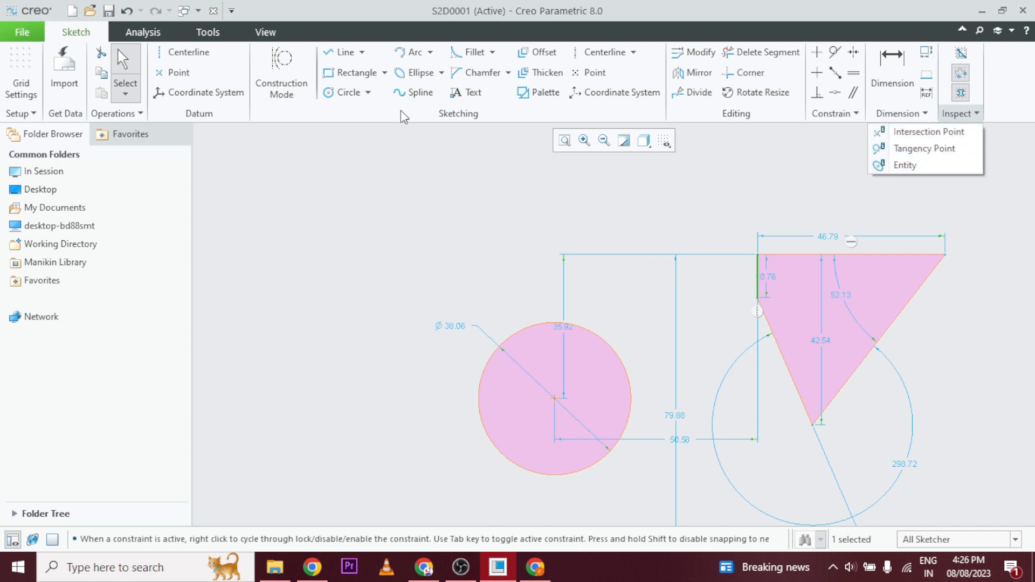
click(338, 52)
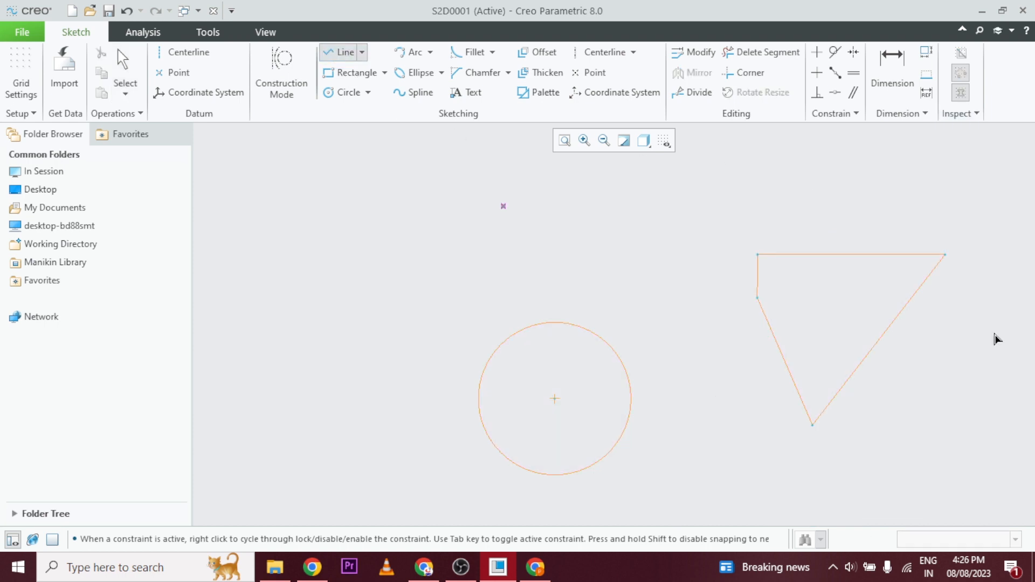
click(965, 377)
click(828, 291)
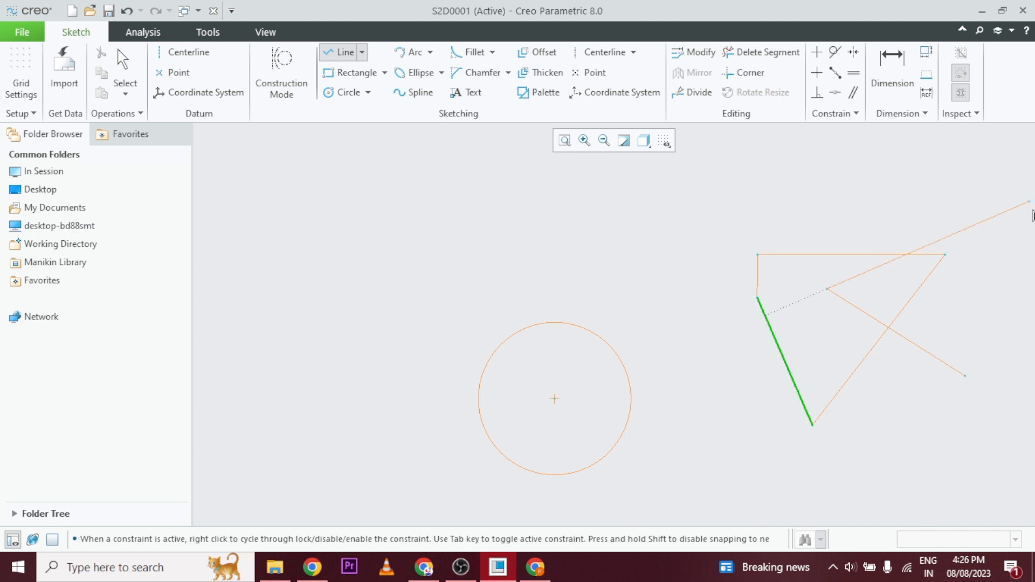
middle_click(848, 209)
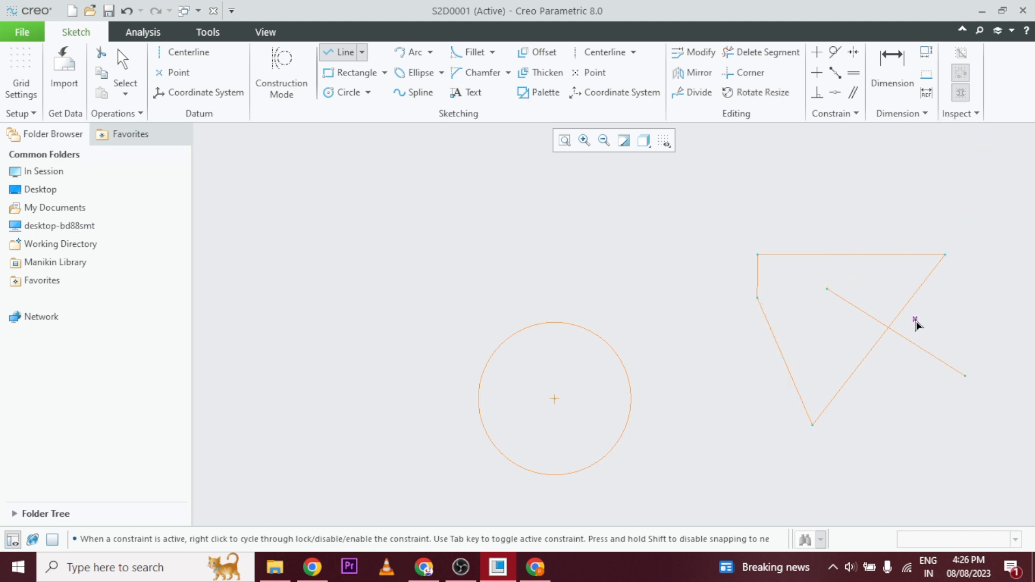
click(976, 114)
click(966, 241)
middle_click(974, 241)
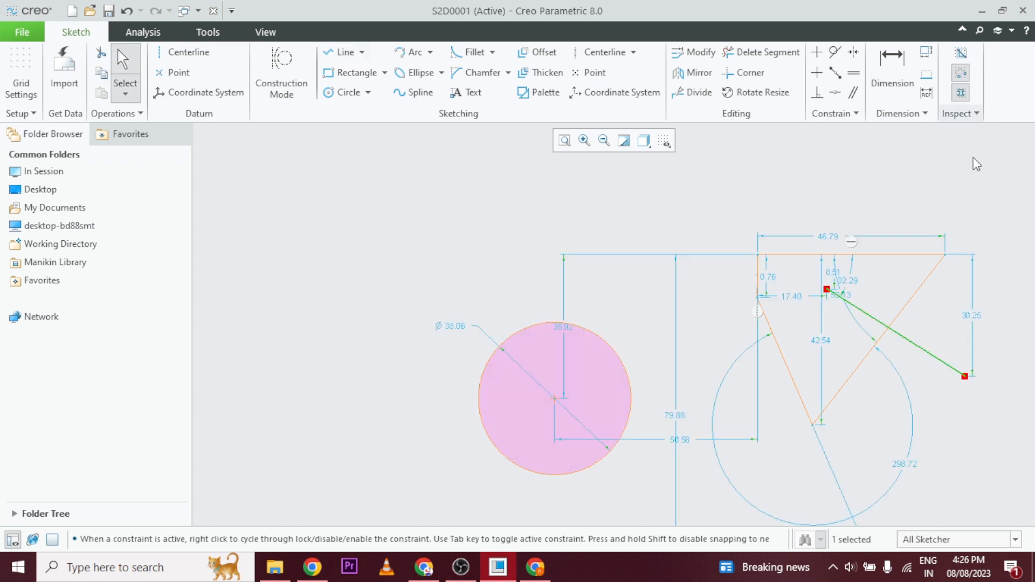
click(979, 182)
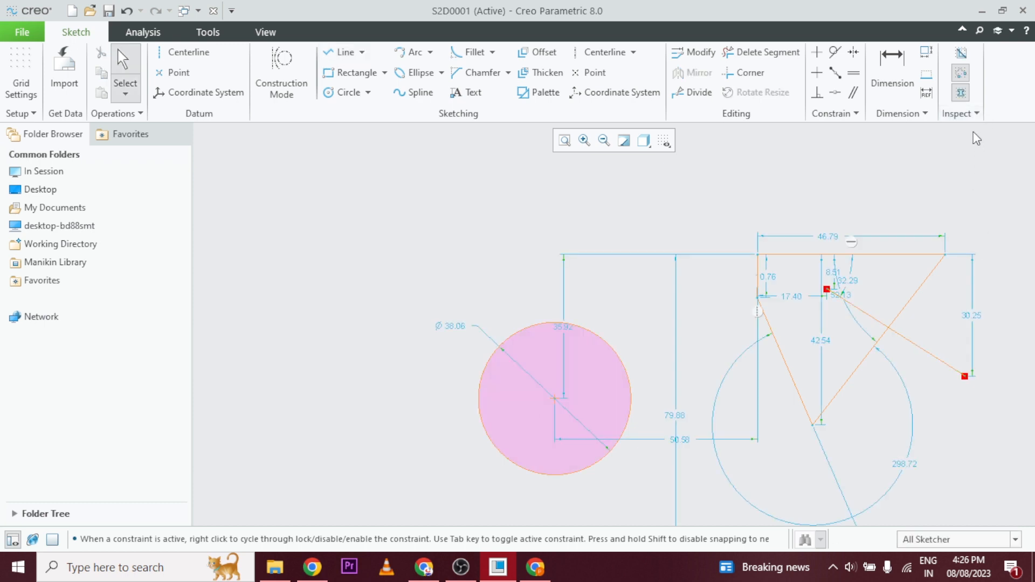
Inspect the intersection point of the slanted crossing line and the loop's long right edge, and close the information window.
click(976, 114)
click(943, 135)
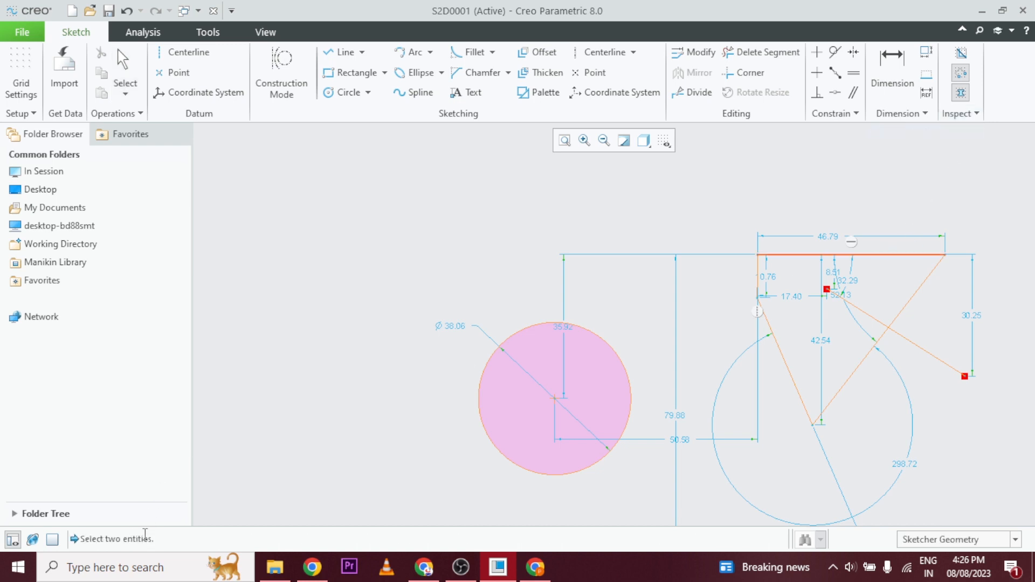
click(906, 303)
click(911, 345)
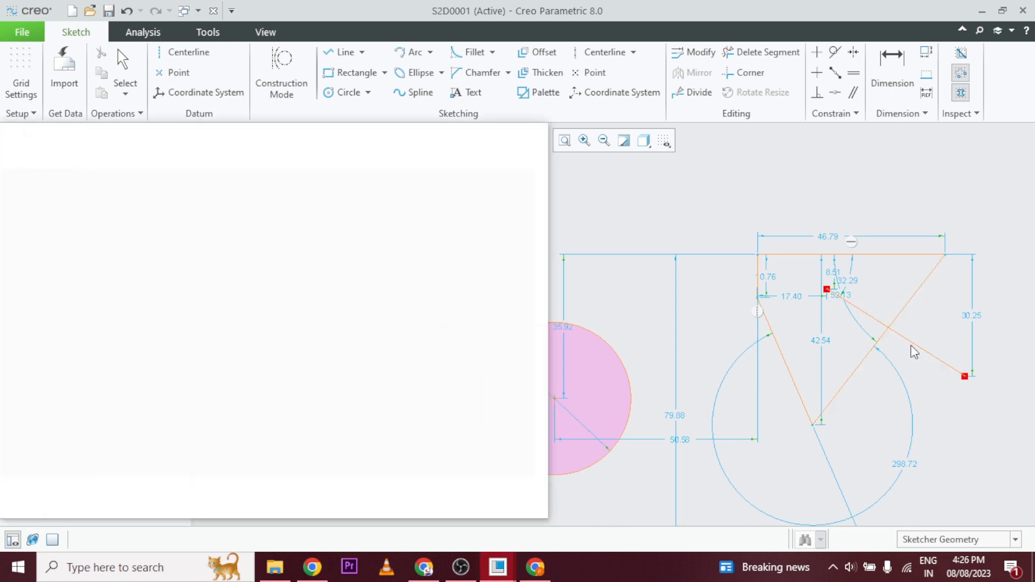
scroll(899, 339, down, 2)
scroll(899, 340, down, 3)
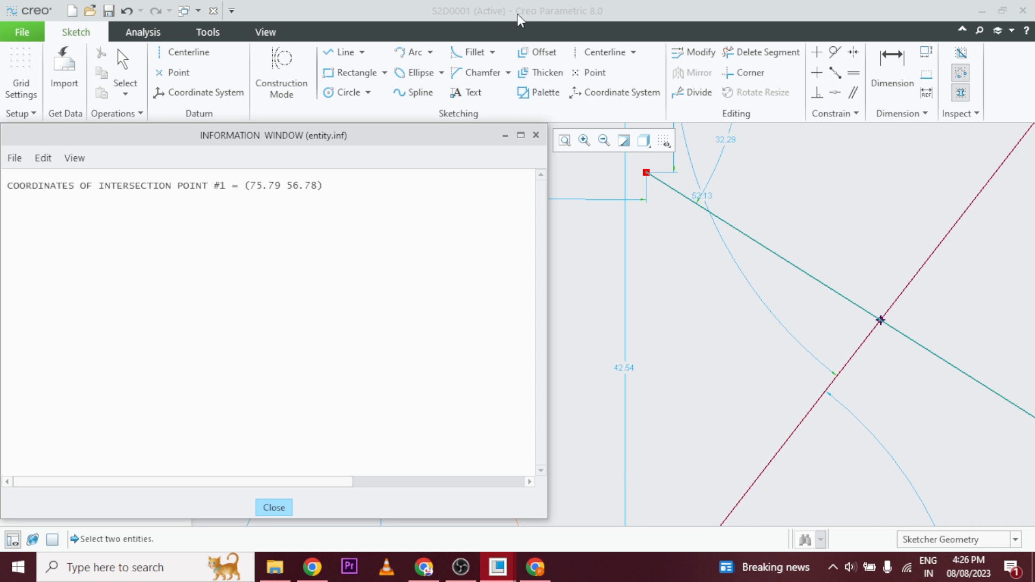
click(535, 135)
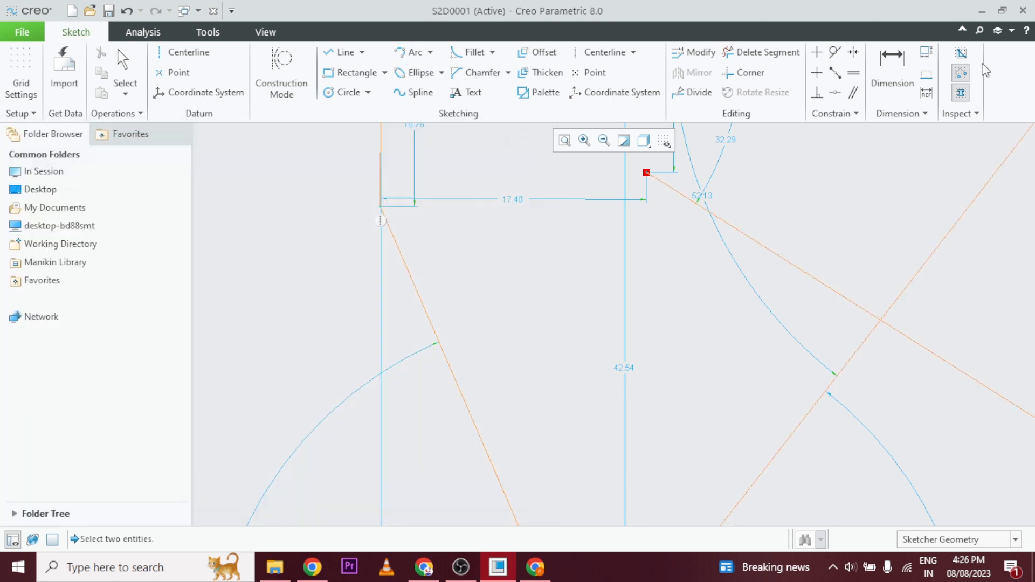
click(977, 111)
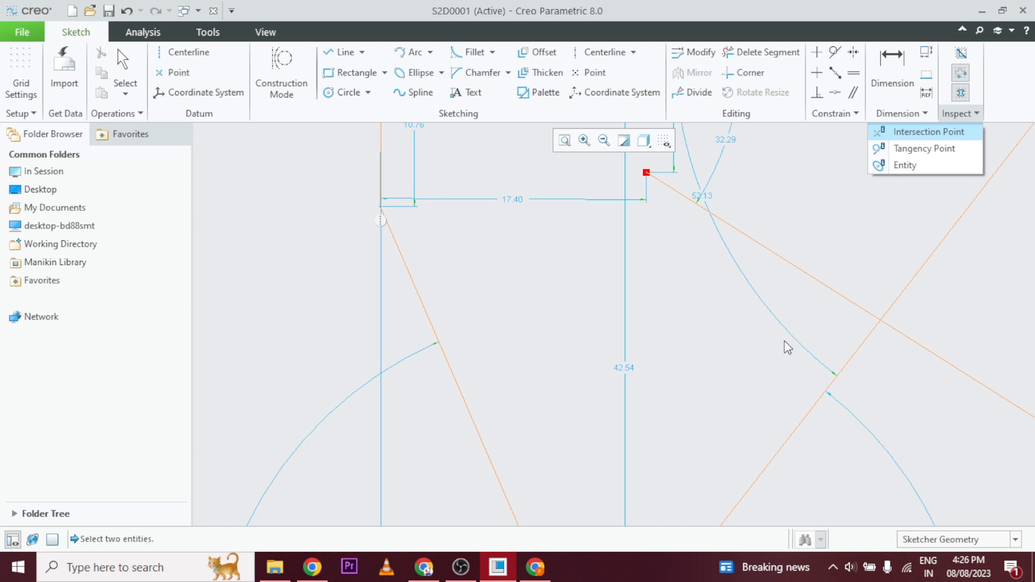
click(730, 335)
scroll(730, 334, down, 3)
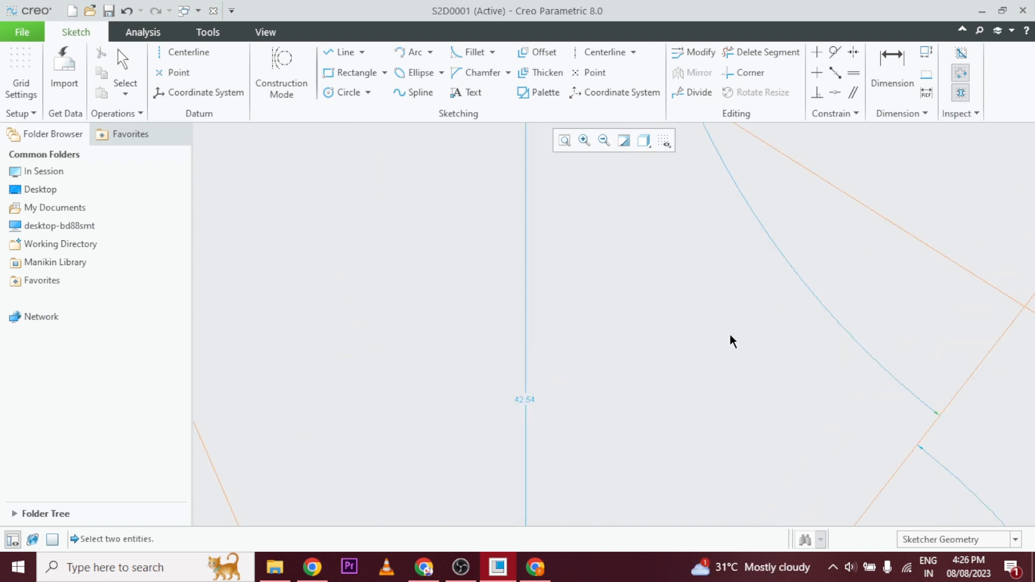
scroll(731, 330, up, 4)
scroll(748, 310, up, 6)
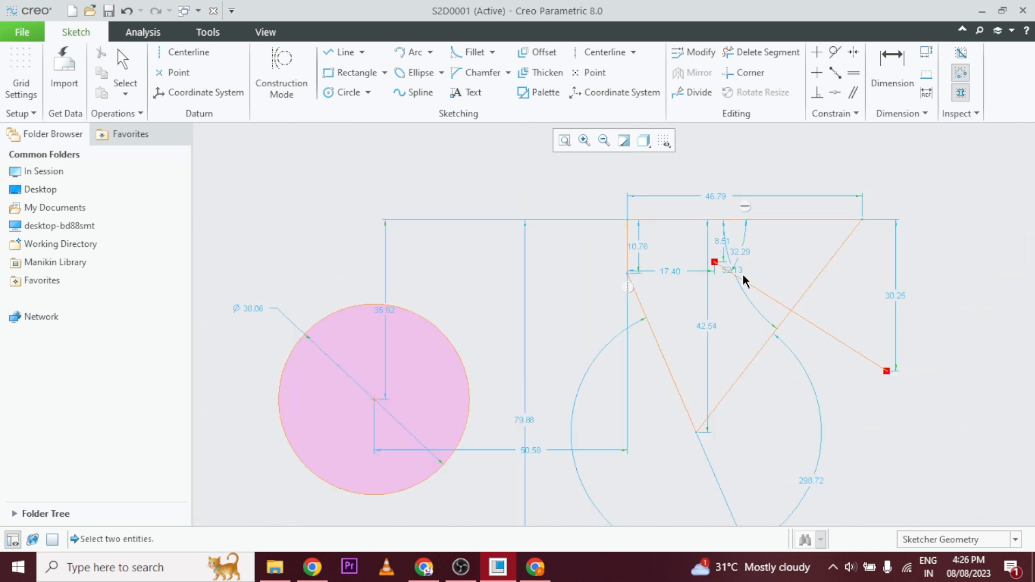
Sketch a second circle about 33.9 in diameter above the existing circle and tangent to it.
click(328, 91)
click(514, 247)
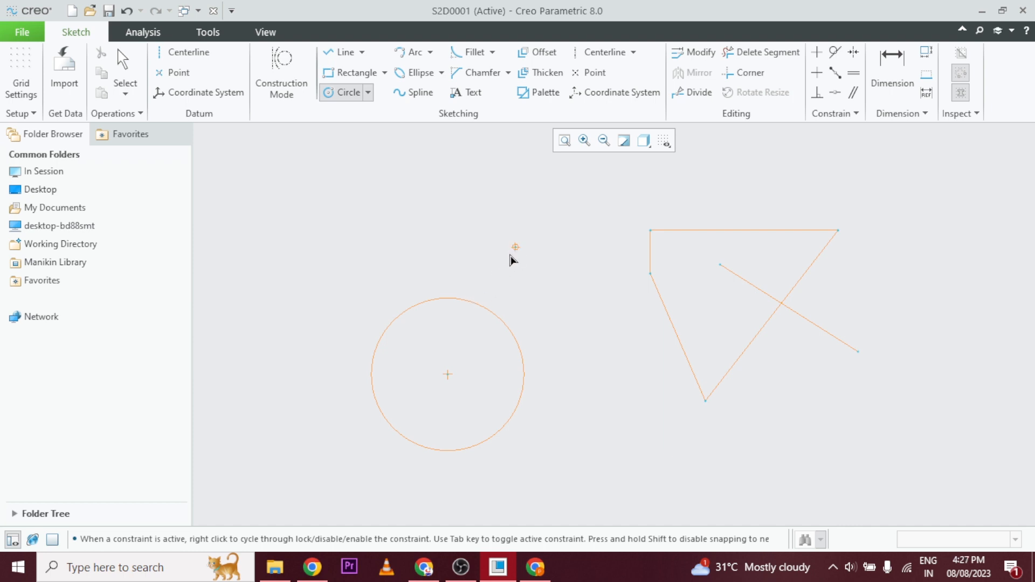
click(489, 313)
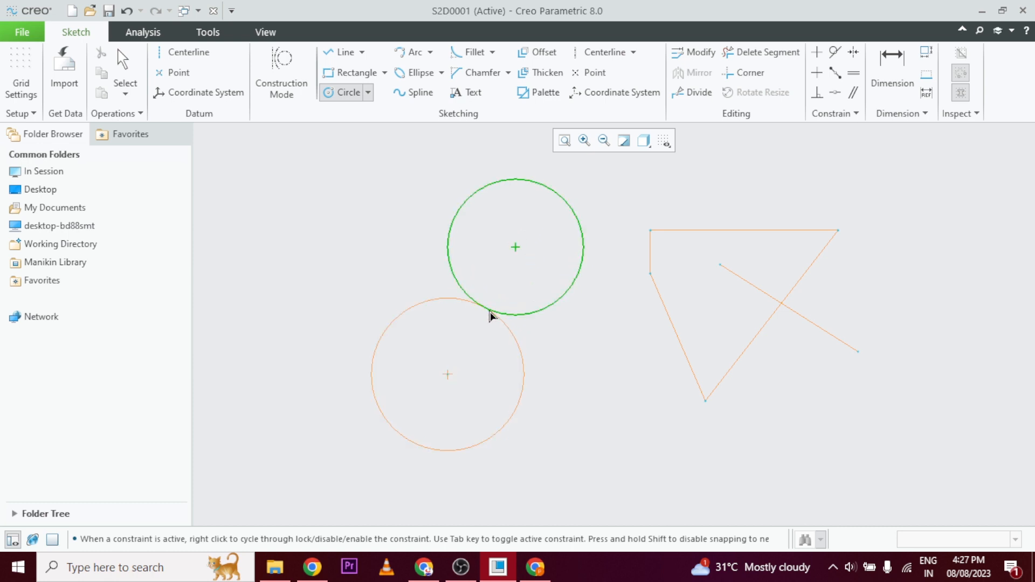
middle_click(415, 264)
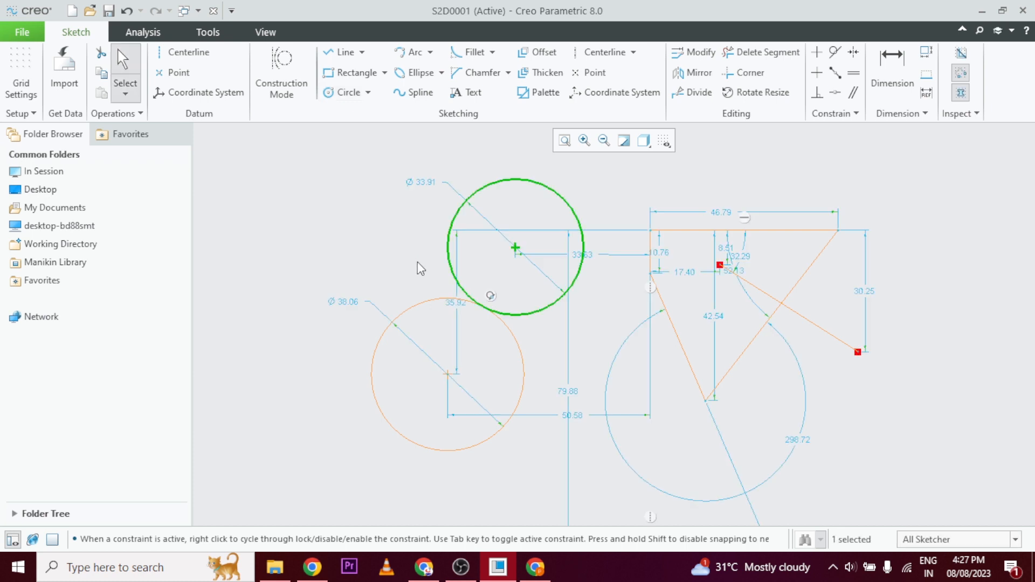
click(555, 362)
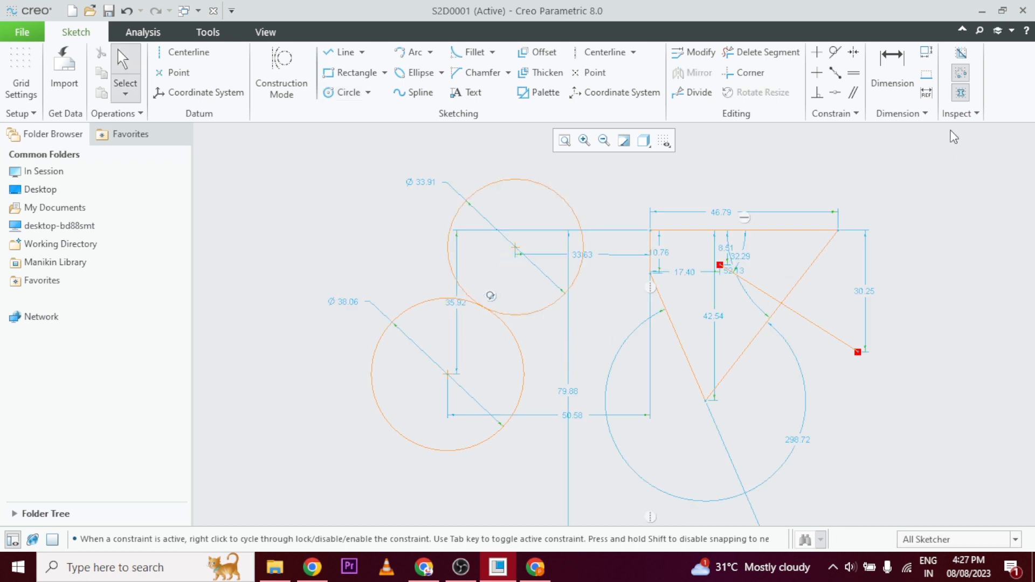
Inspect the tangency point of the two circles, narrow the information window to uncover the circles, and close it.
click(957, 114)
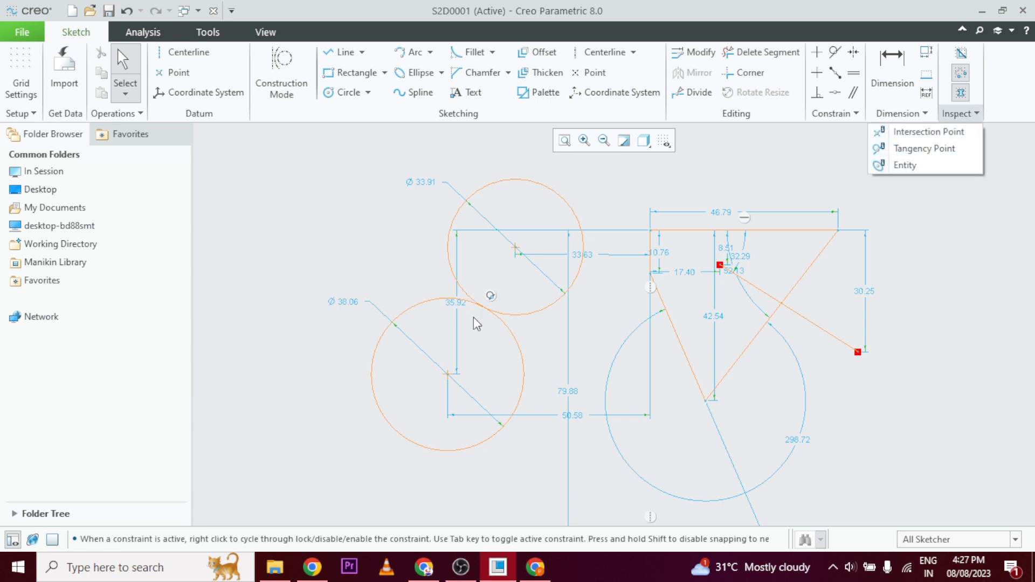
click(917, 151)
click(549, 306)
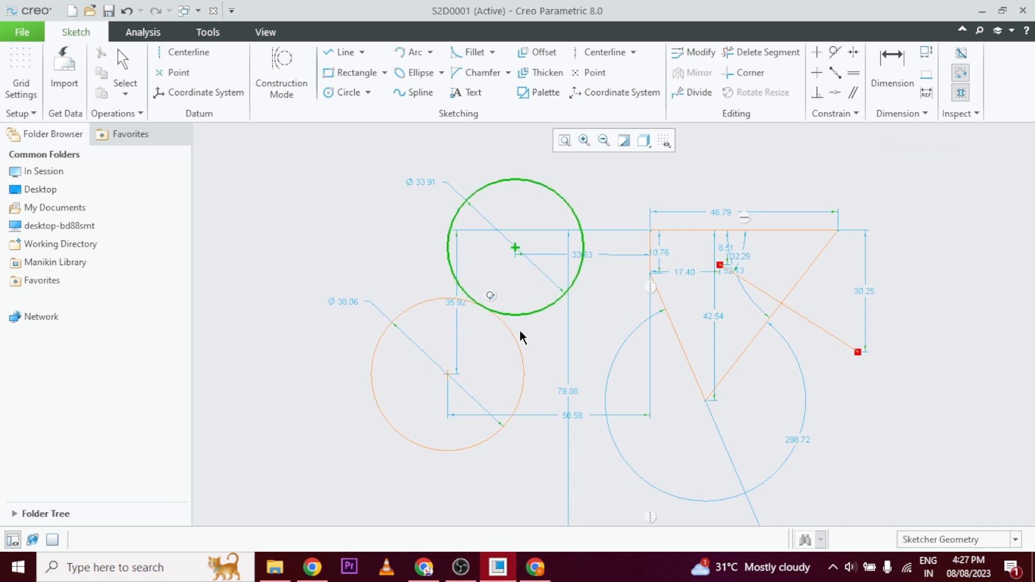
click(513, 333)
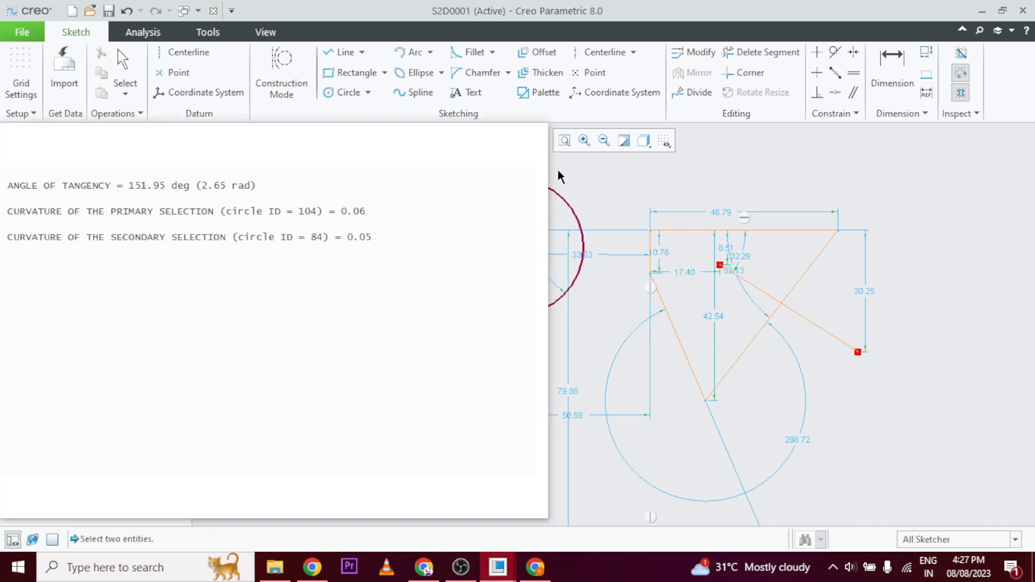
drag(547, 186, 437, 190)
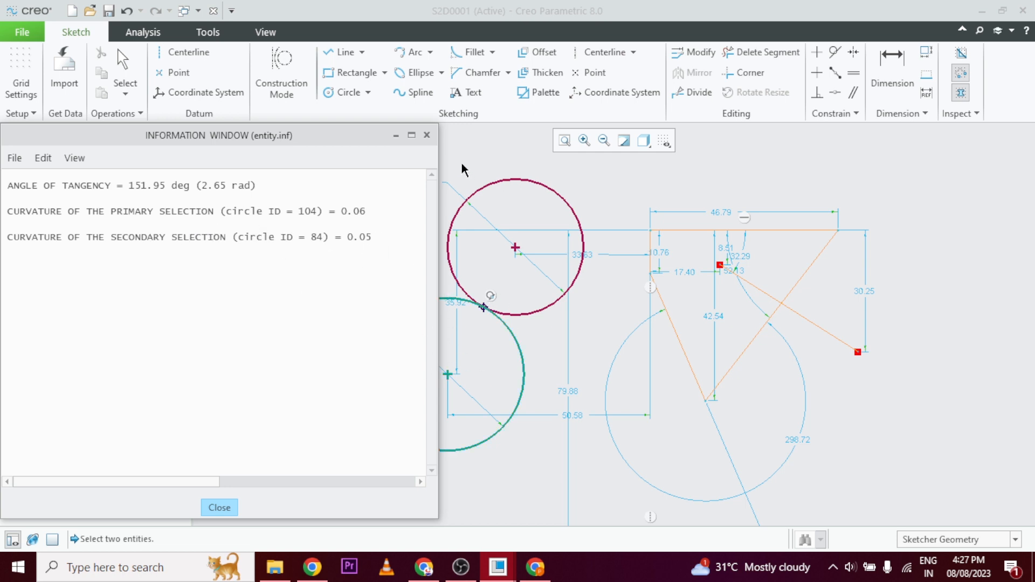
click(431, 136)
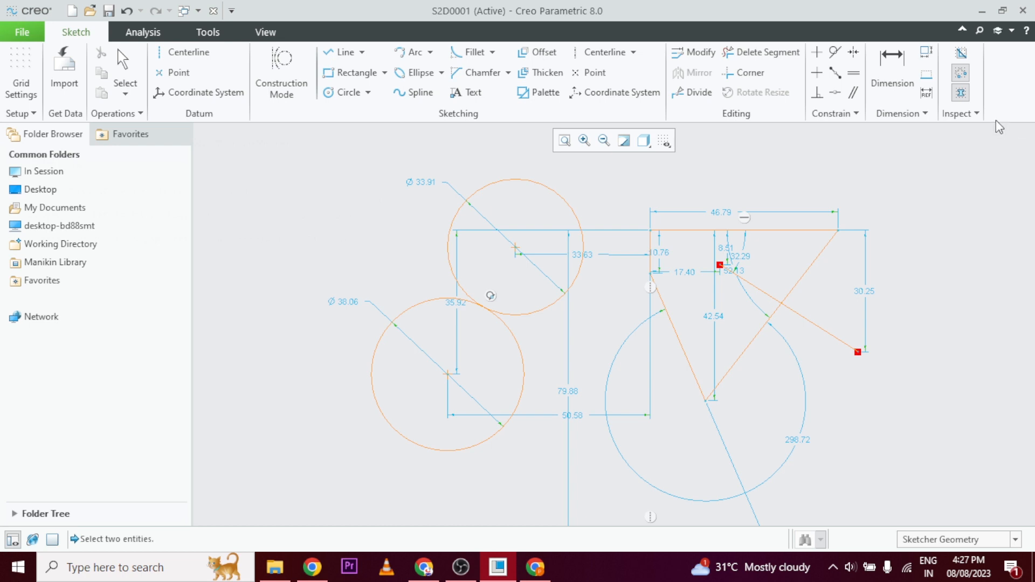
Inspect the entity information of the slanted line crossing the four-sided loop, and close the information window.
click(963, 115)
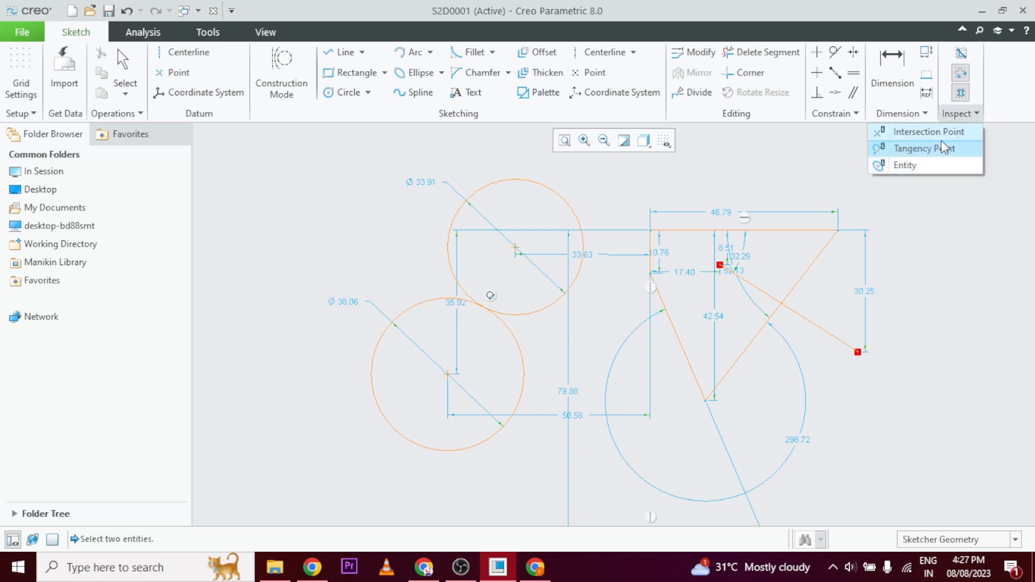
click(919, 165)
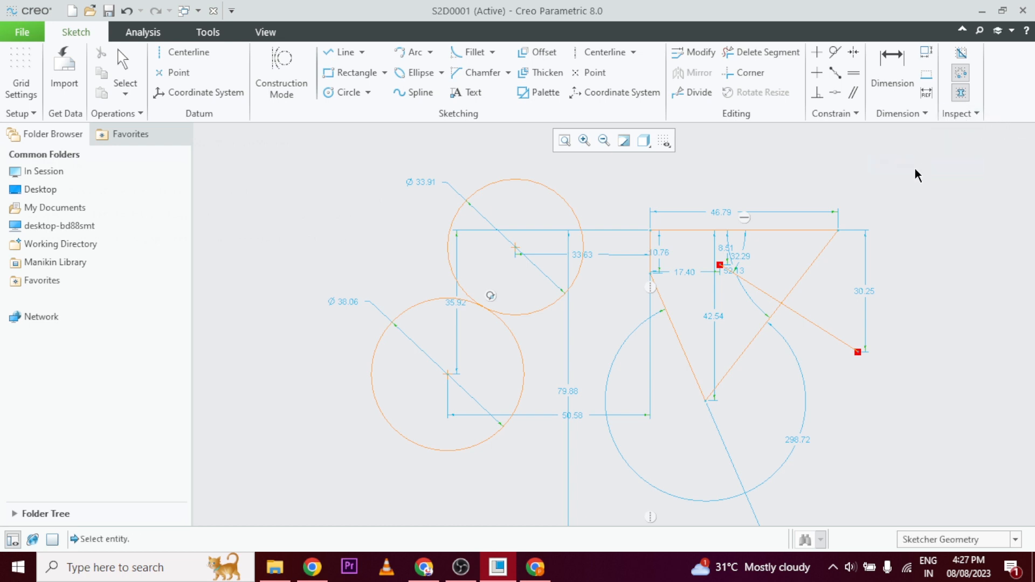
click(816, 327)
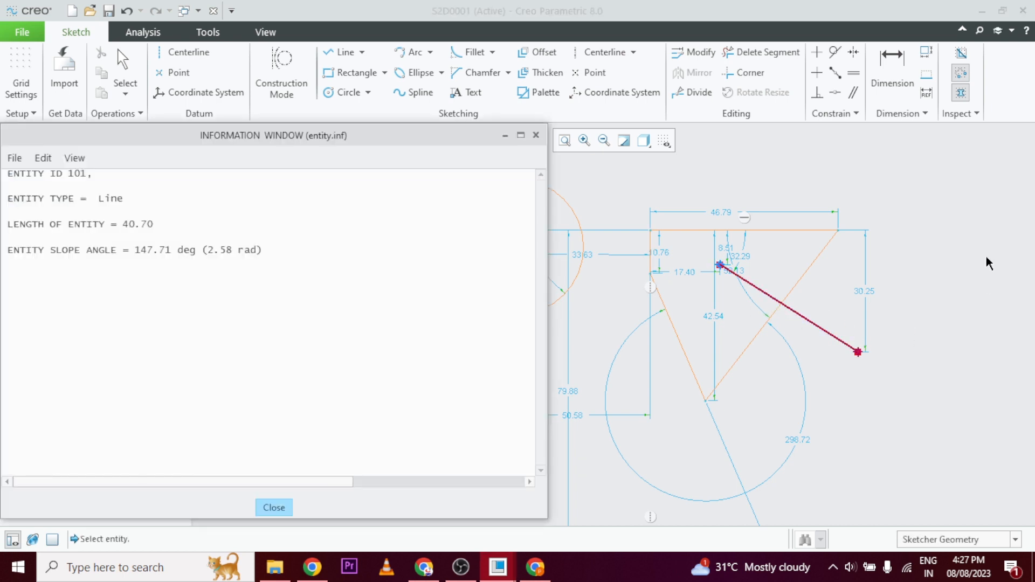
click(978, 114)
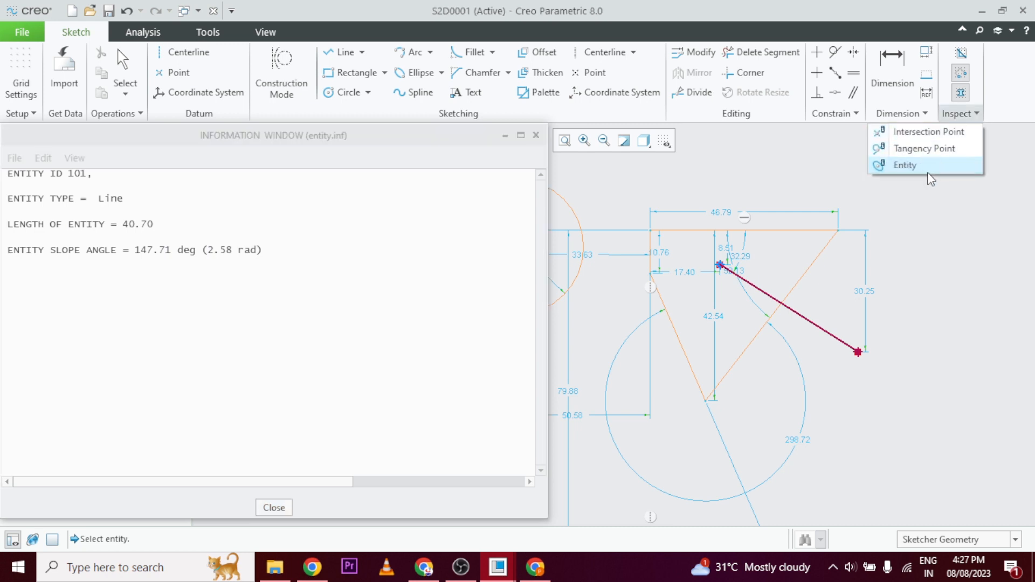
click(289, 140)
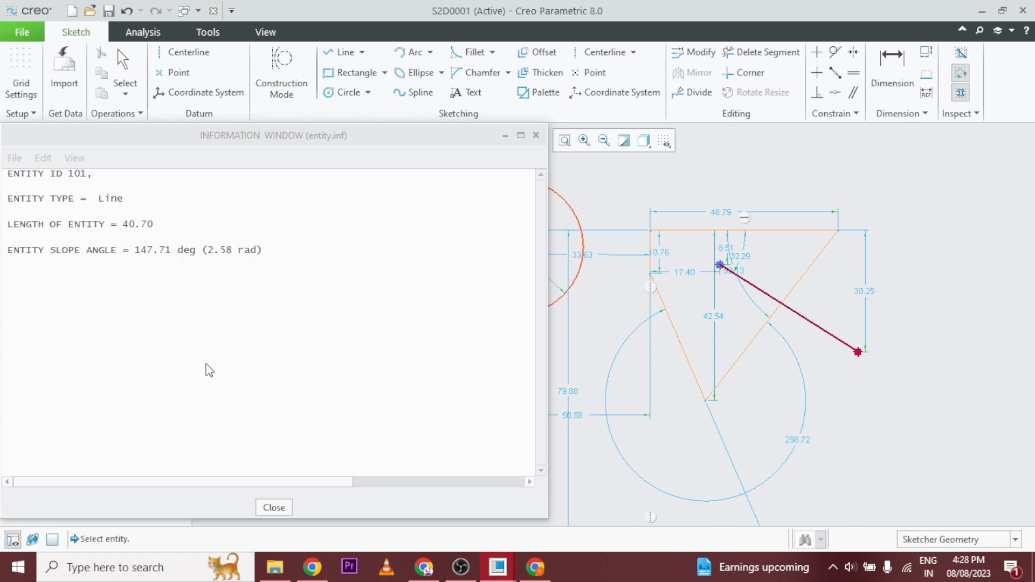
click(265, 508)
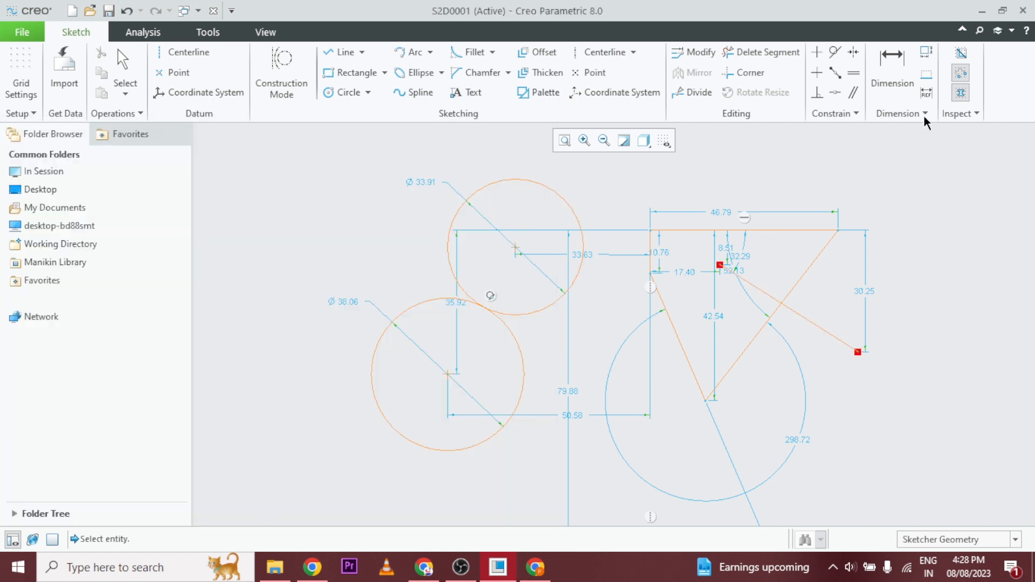
Inspect the entity information of the upper circle and minimize the information window.
click(949, 114)
click(914, 166)
click(550, 192)
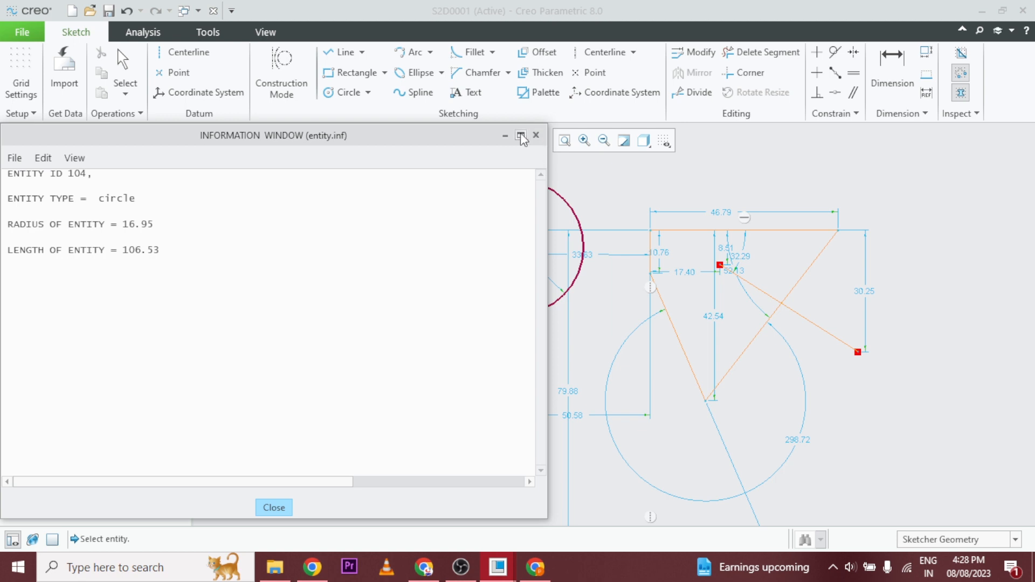
click(506, 136)
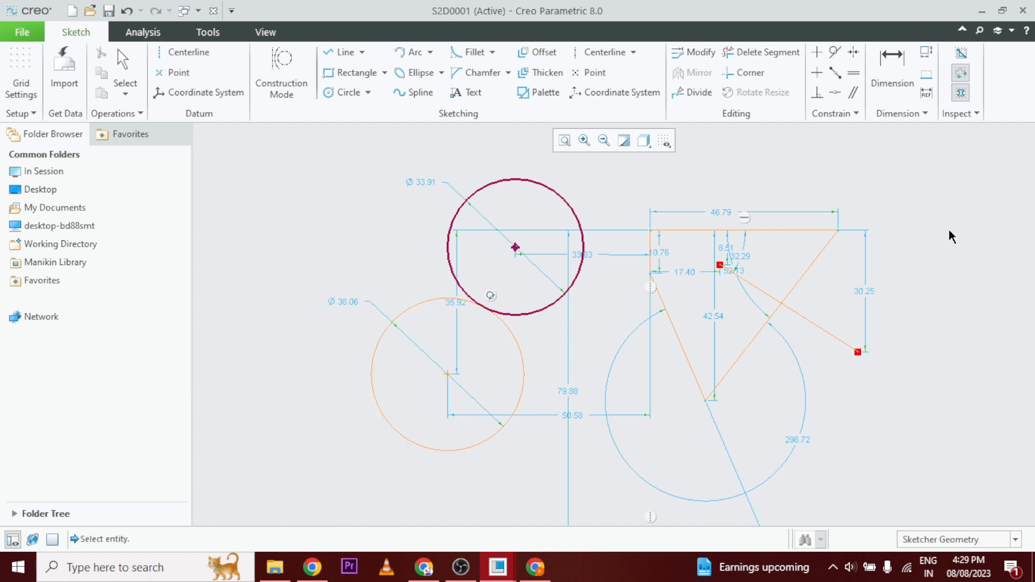
click(977, 114)
click(968, 114)
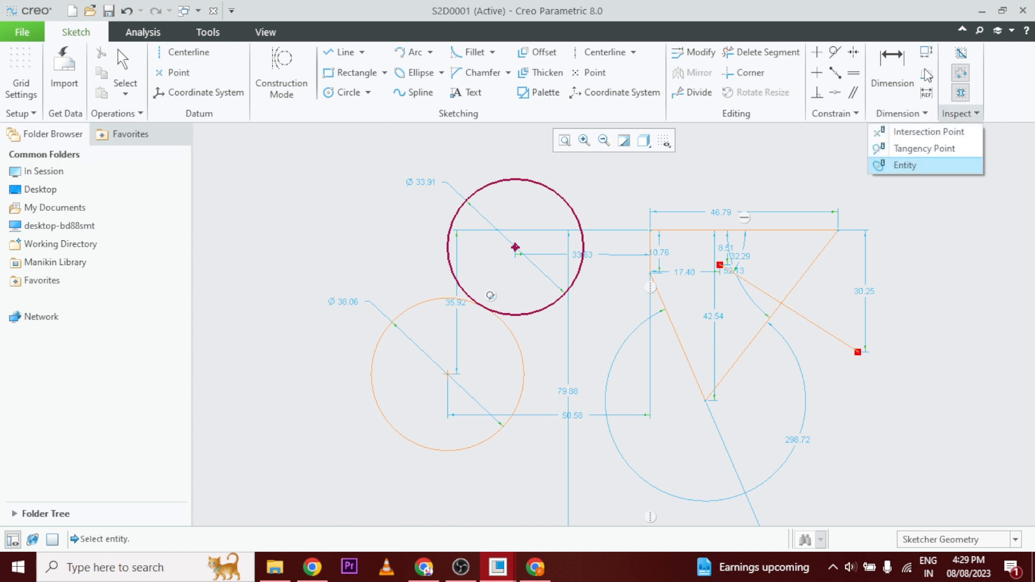
click(984, 318)
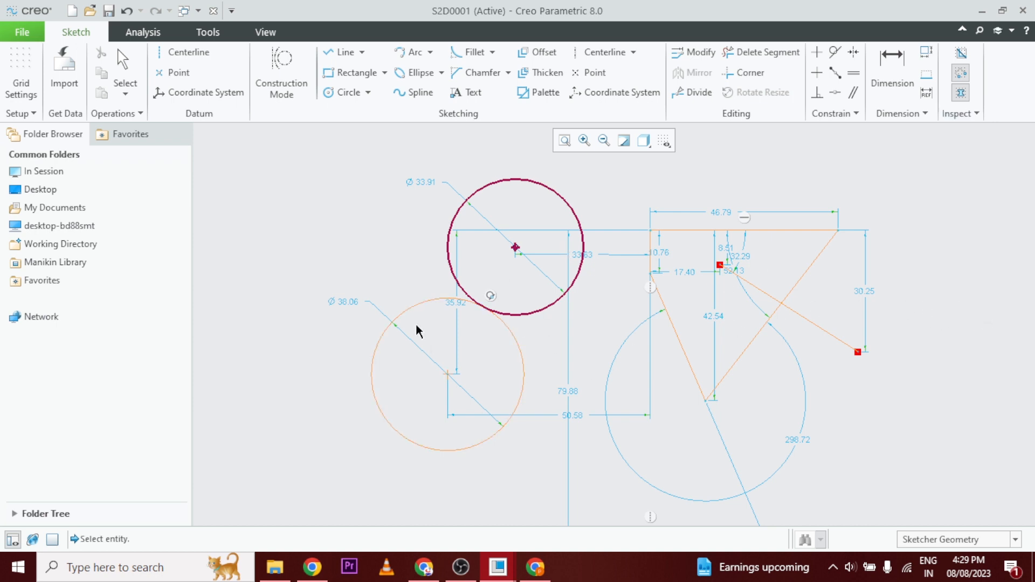